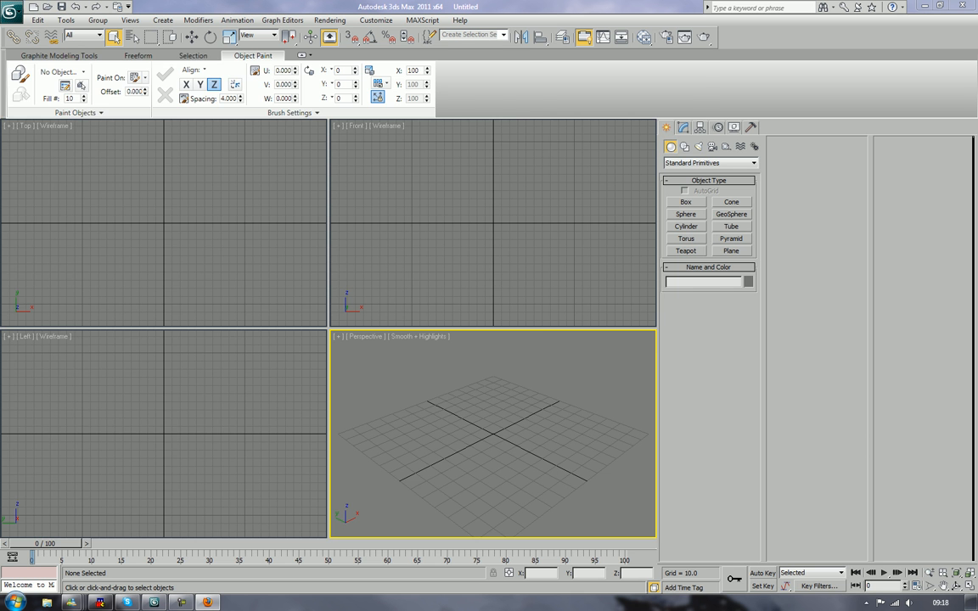
# - Switch to Firefox and examine the reference photo of the 7.62mm minigun for its barrels and clamps
pyautogui.moveTo(0, 47); pyautogui.dragTo(552, 70)
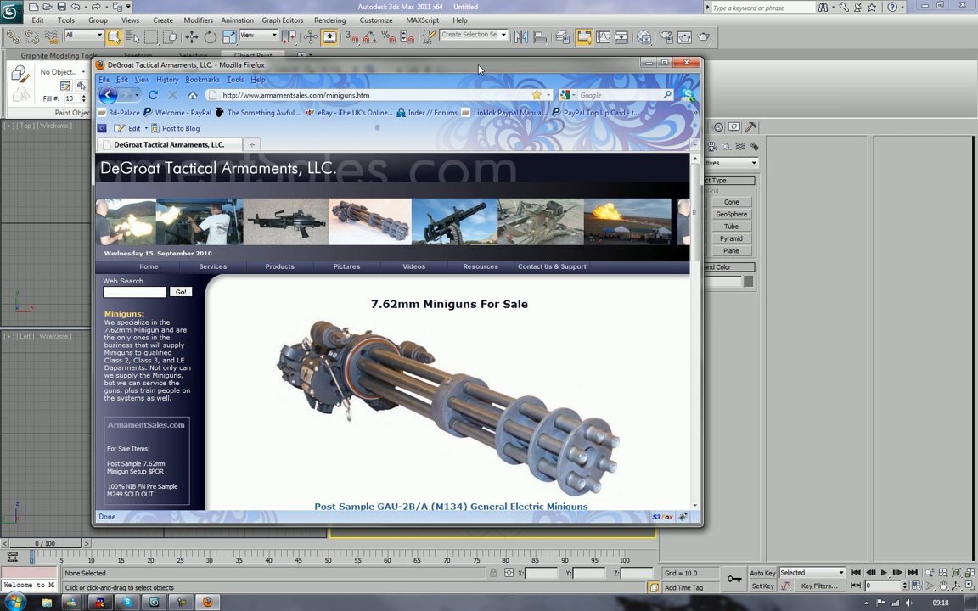
pyautogui.moveTo(478, 68); pyautogui.dragTo(654, 99)
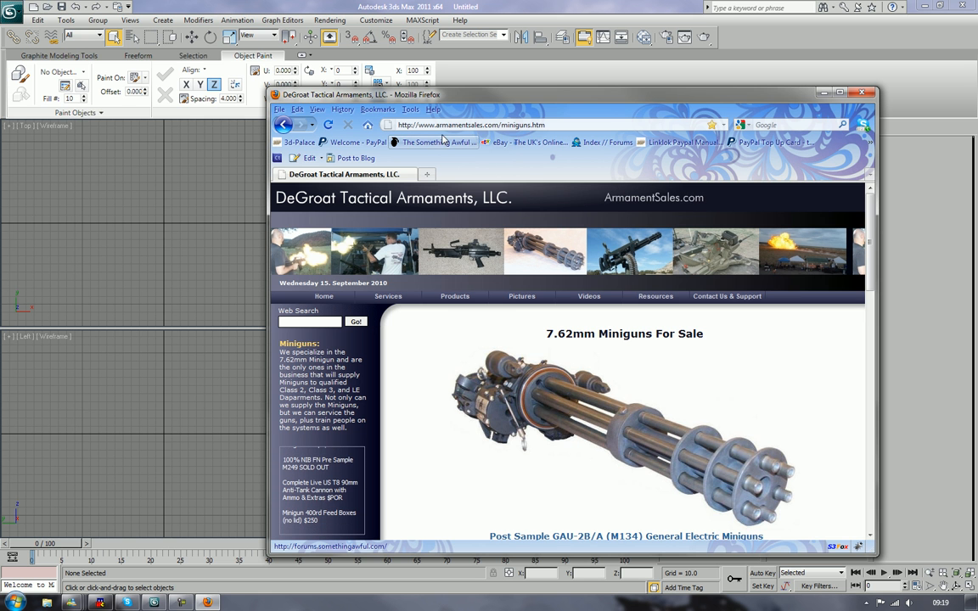
pyautogui.moveTo(516, 92); pyautogui.dragTo(94, 36)
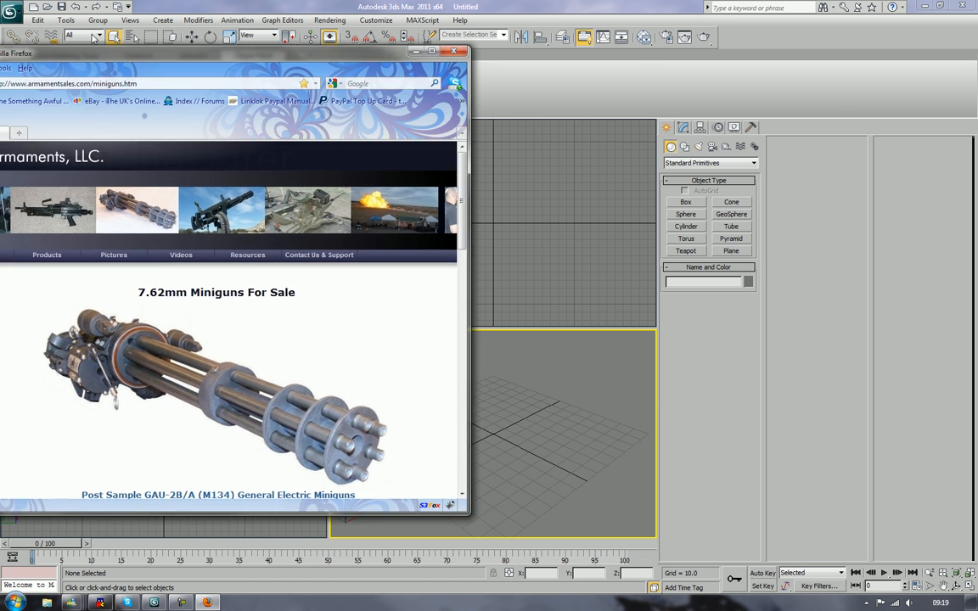
pyautogui.click(93, 37)
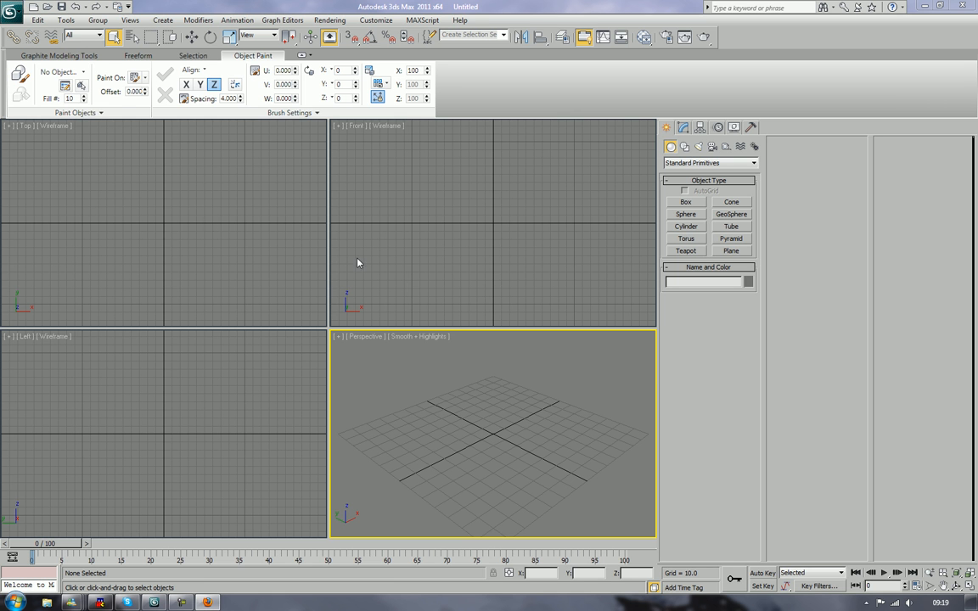
pyautogui.click(37, 130)
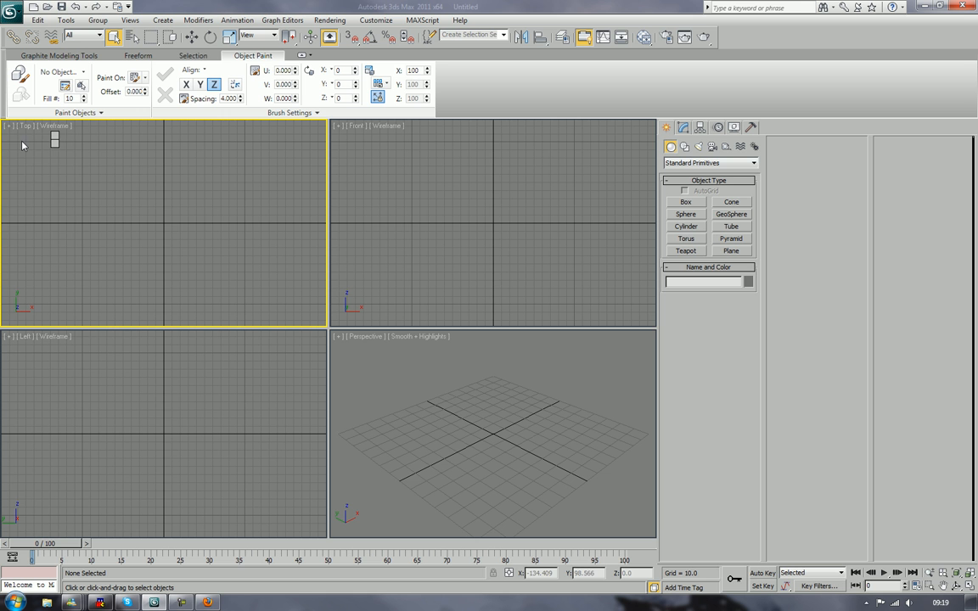
pyautogui.click(10, 126)
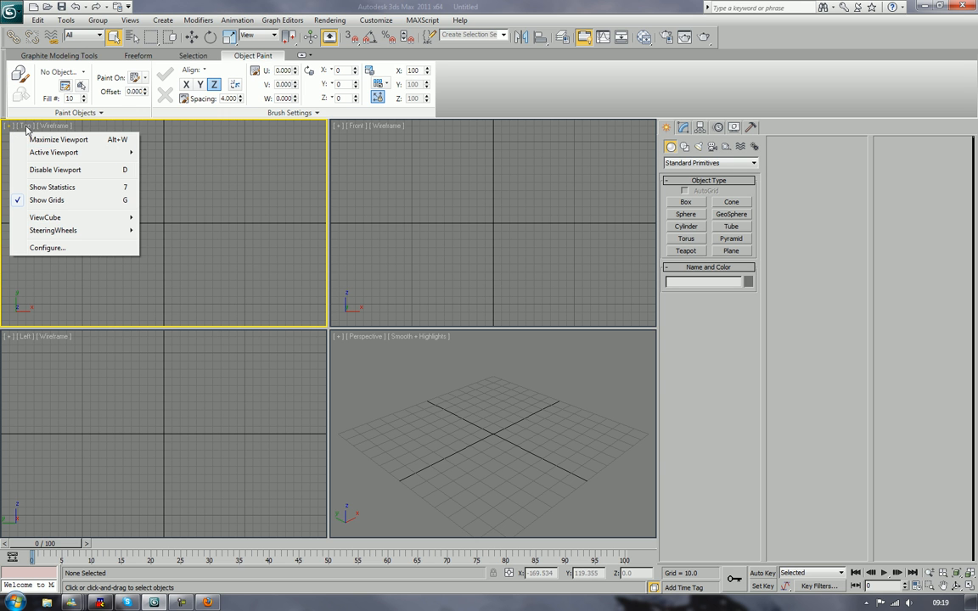
pyautogui.click(26, 126)
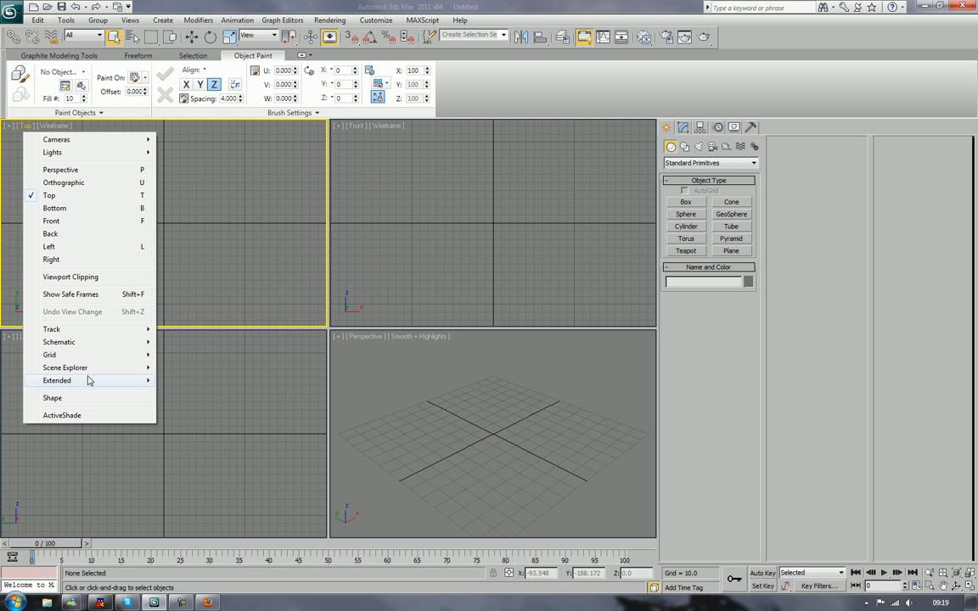
pyautogui.moveTo(88, 381)
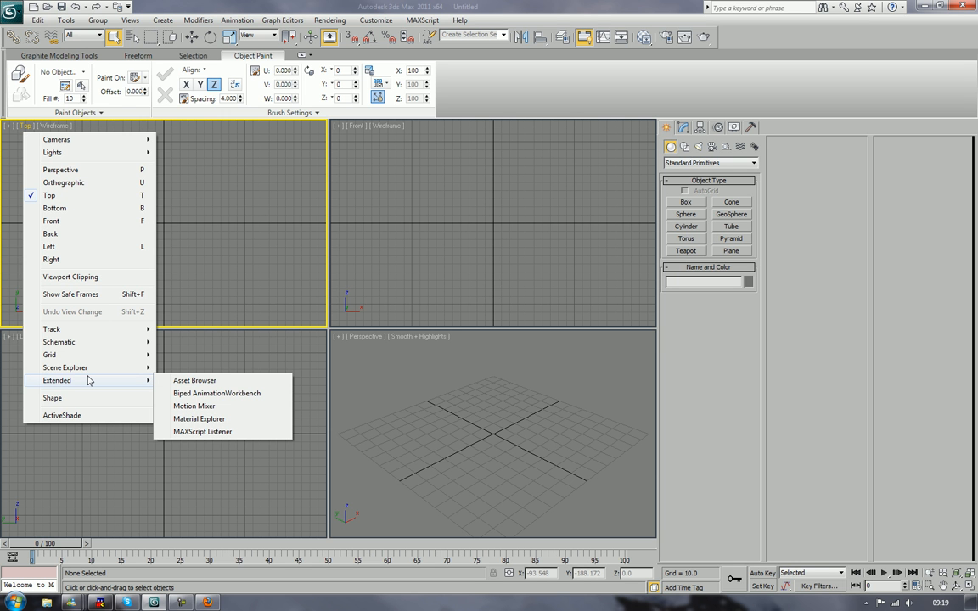
pyautogui.click(252, 259)
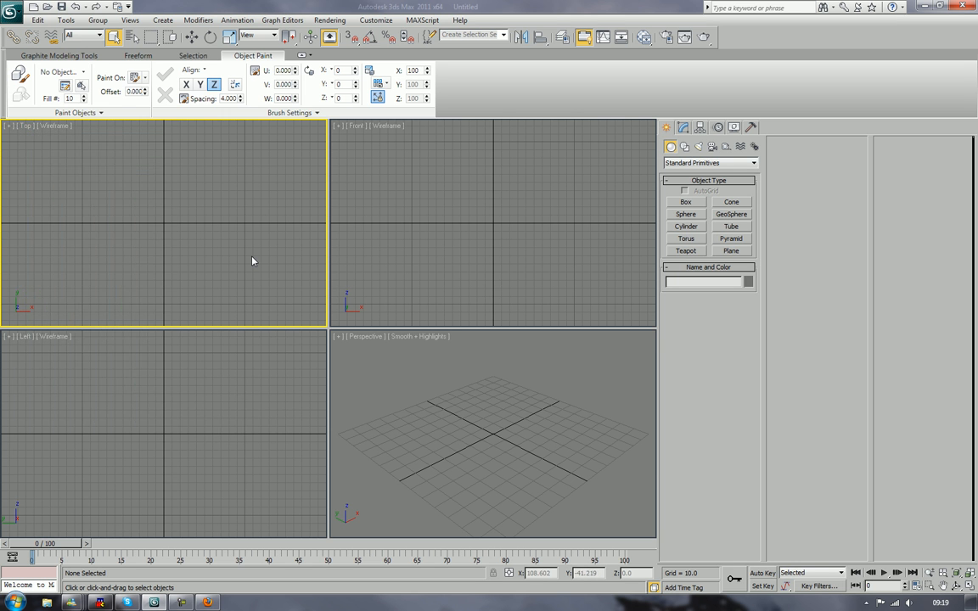
pyautogui.click(397, 262)
pyautogui.click(433, 473)
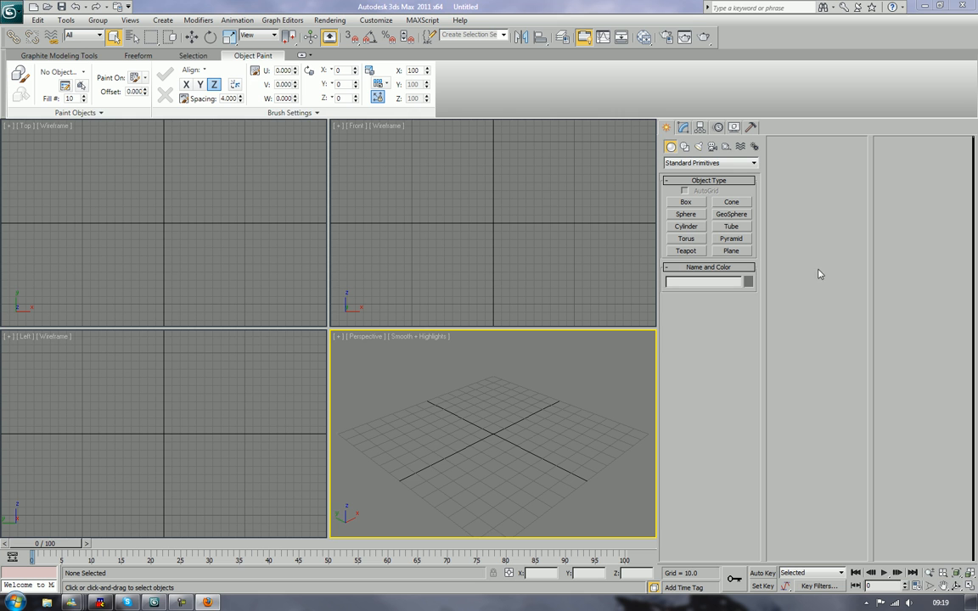
pyautogui.click(181, 194)
pyautogui.click(442, 225)
pyautogui.click(439, 449)
pyautogui.click(131, 420)
pyautogui.click(280, 246)
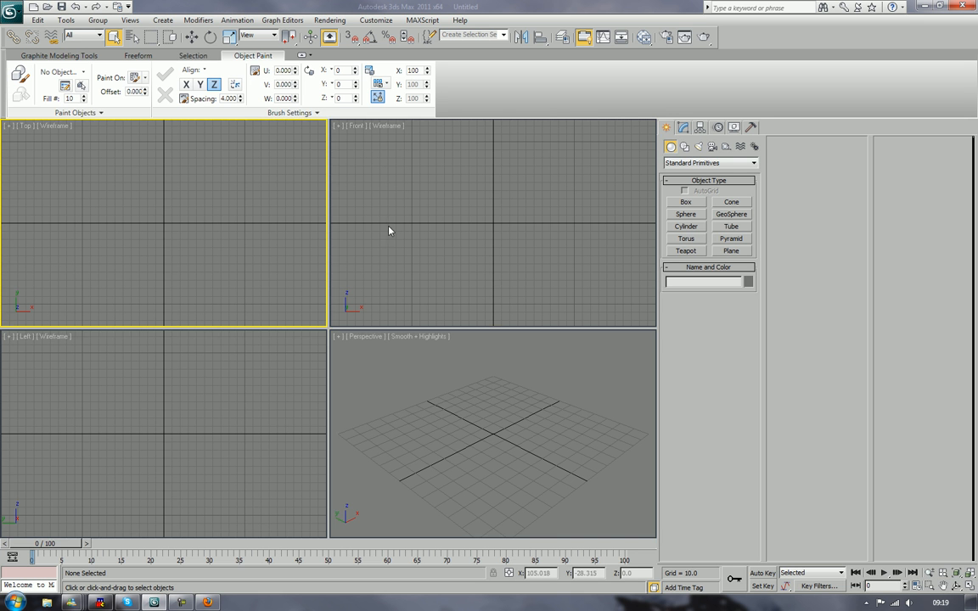
pyautogui.click(399, 246)
pyautogui.click(134, 452)
# - Narrow the command panel to two columns to enlarge the viewports, and maximize the Perspective viewport
pyautogui.click(490, 420)
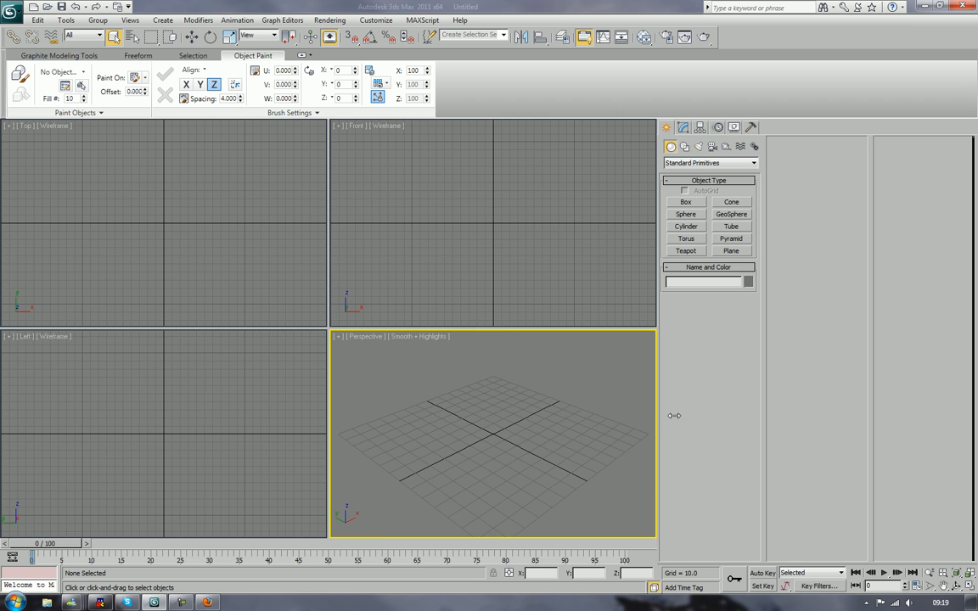
pyautogui.moveTo(674, 415); pyautogui.dragTo(767, 415)
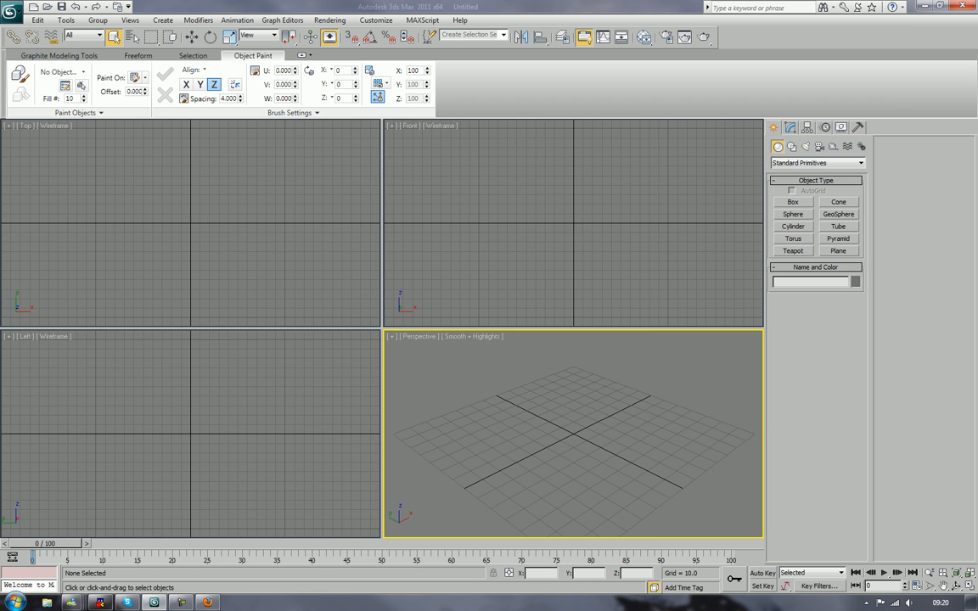
pyautogui.click(971, 591)
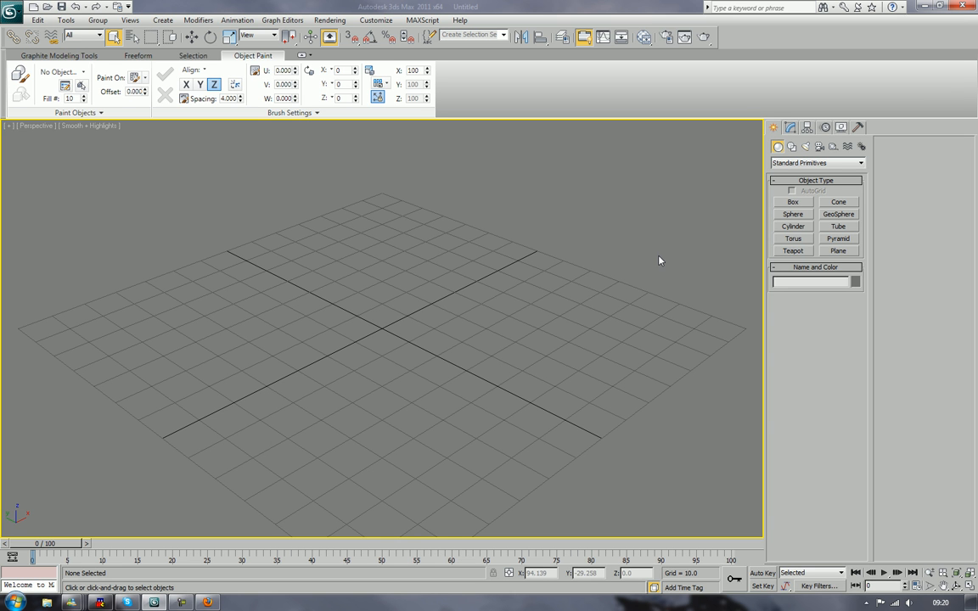
# - Create a box about 58 × 63 × 37 units around the grid centre and make a test render of it
pyautogui.click(788, 203)
pyautogui.moveTo(393, 273); pyautogui.dragTo(382, 448)
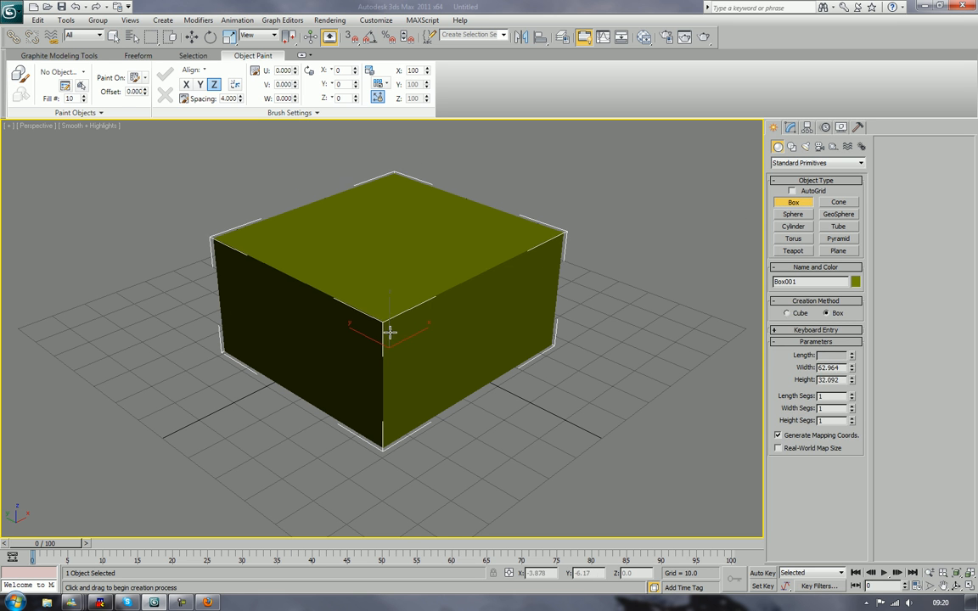
pyautogui.click(573, 339)
pyautogui.rightClick(573, 344)
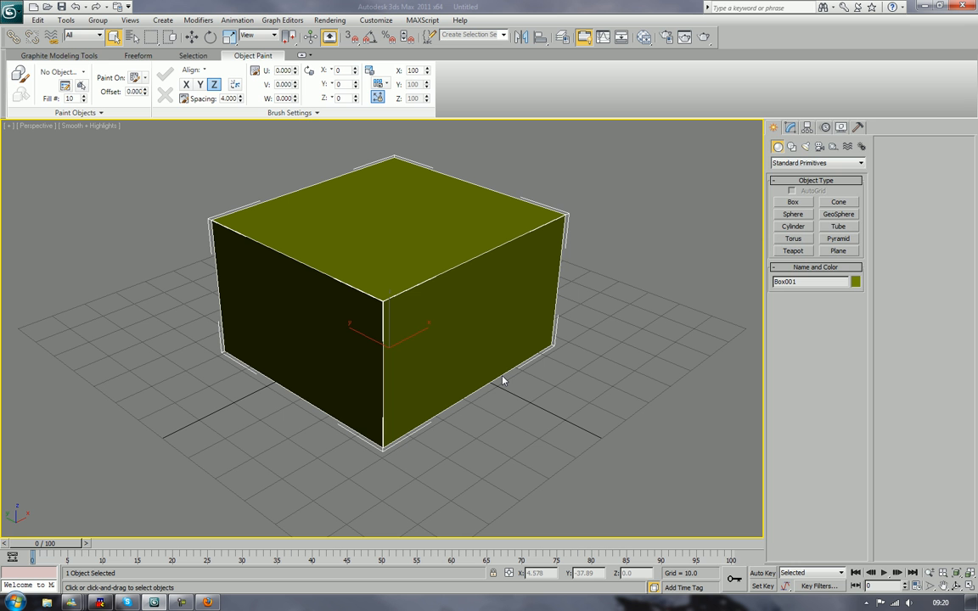
pyautogui.hotkey('shift', 'q')
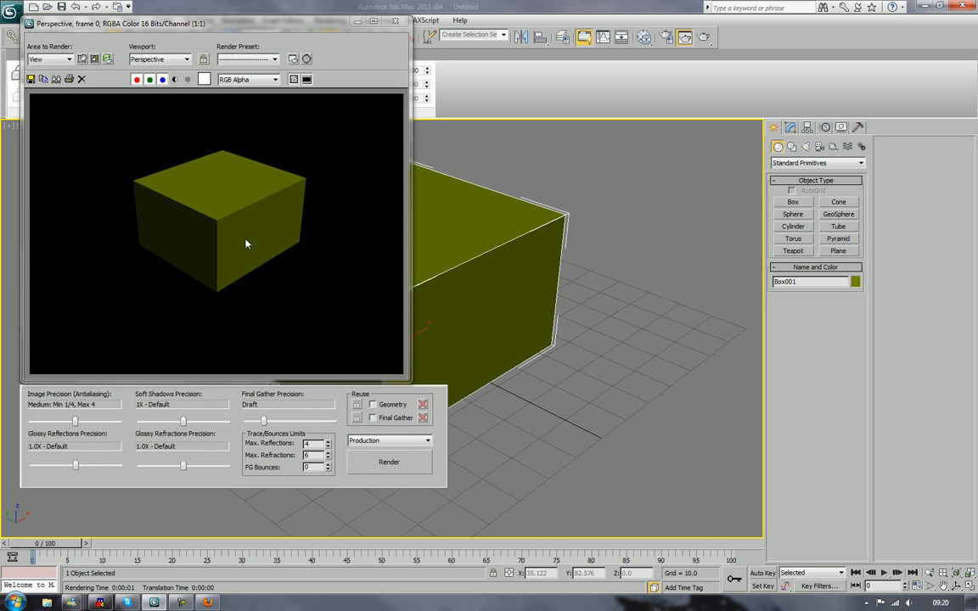
pyautogui.click(395, 21)
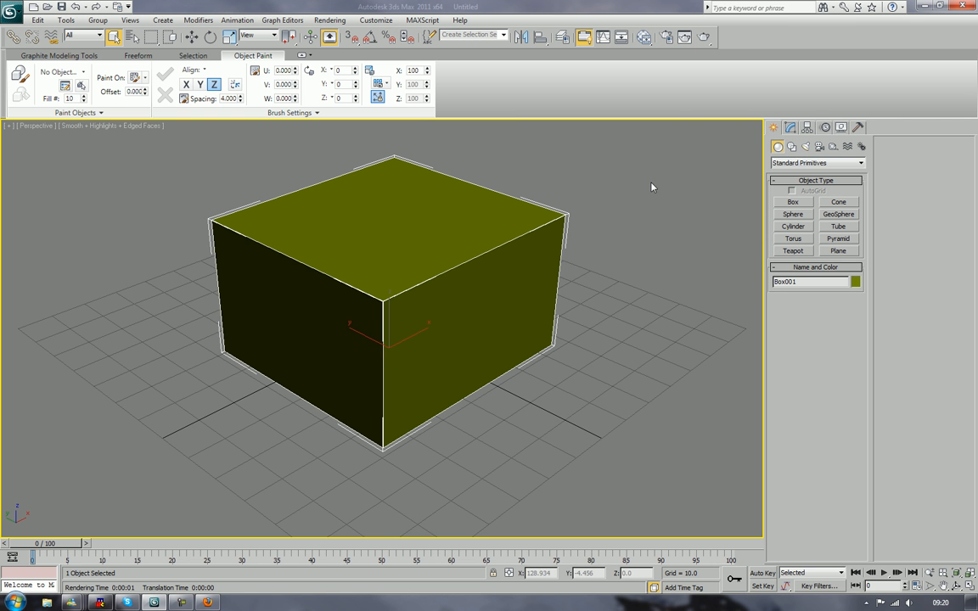
# - Convert the box to an Editable Poly
pyautogui.click(790, 128)
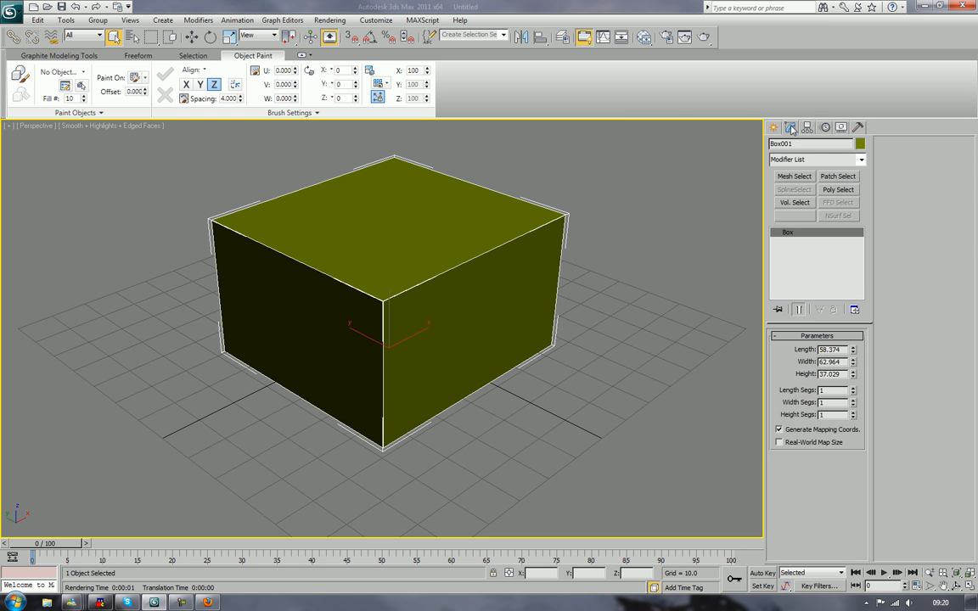
pyautogui.rightClick(465, 248)
pyautogui.moveTo(510, 354)
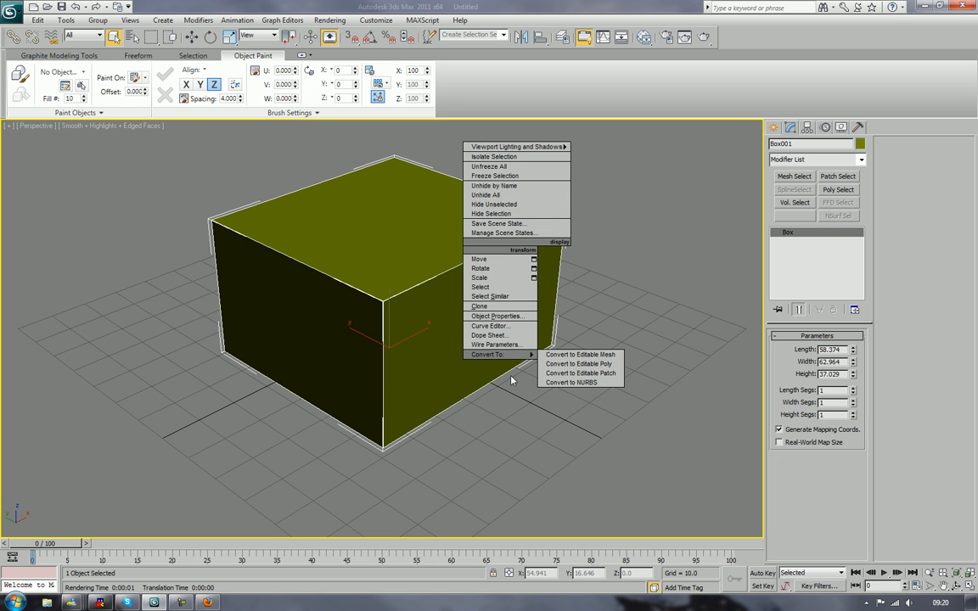
pyautogui.click(554, 364)
# - Try a wide freehand chamfer on one upper edge of the box, then undo it
pyautogui.click(801, 349)
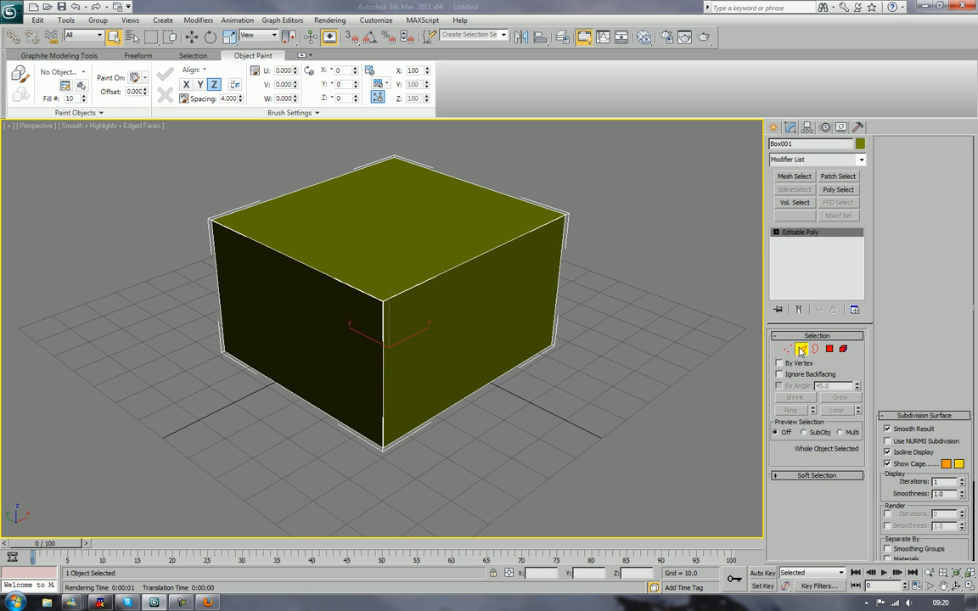
pyautogui.click(466, 259)
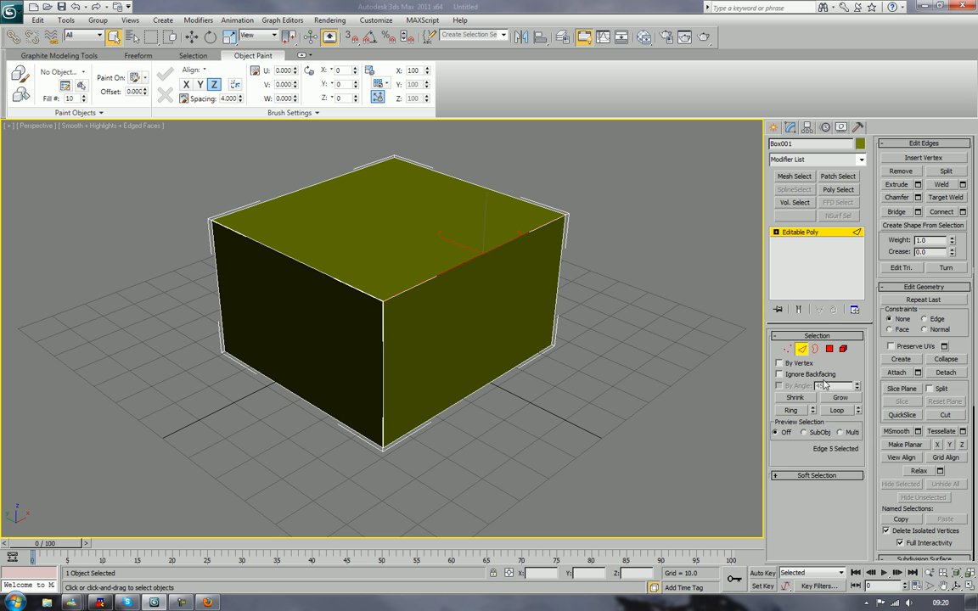
pyautogui.press('z')
pyautogui.keyDown('alt'); pyautogui.moveTo(595, 307); pyautogui.dragTo(609, 298, button='middle'); pyautogui.keyUp('alt')
pyautogui.click(903, 201)
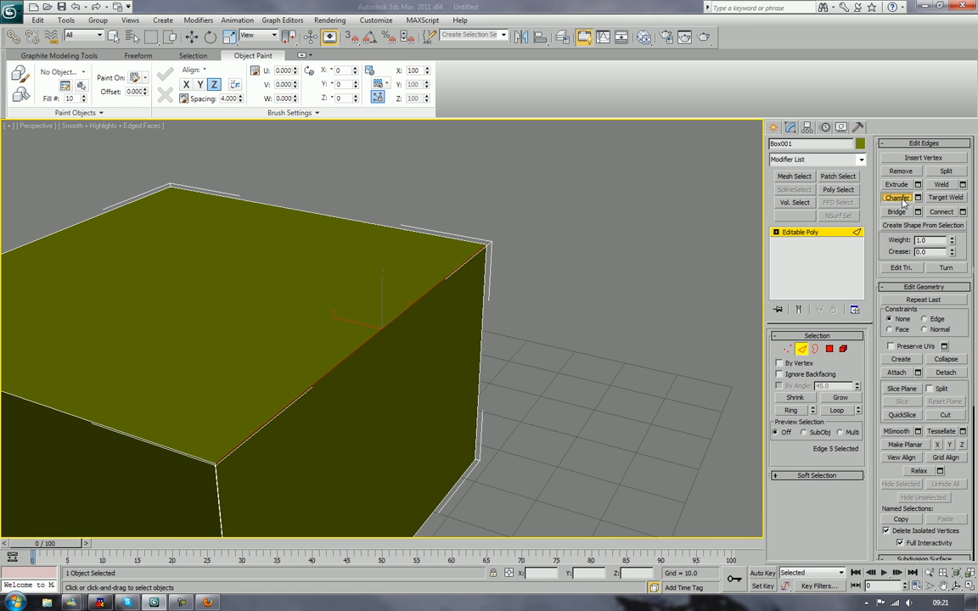
pyautogui.moveTo(423, 297)
pyautogui.mouseDown()
pyautogui.moveTo(429, 291)
pyautogui.moveTo(430, 304)
pyautogui.mouseUp()
pyautogui.moveTo(428, 298); pyautogui.dragTo(423, 300)
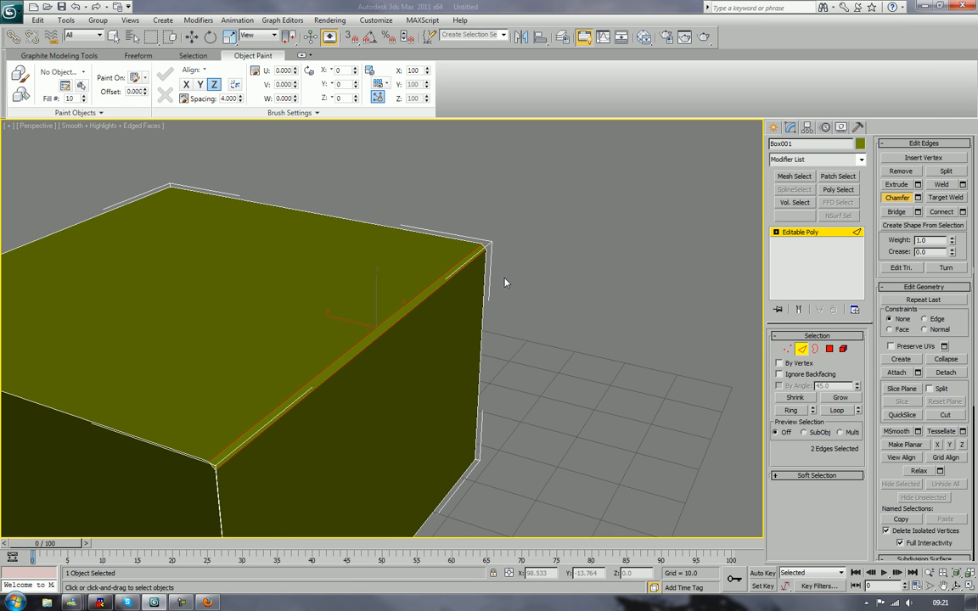
pyautogui.hotkey('ctrl', 'z')
# - Give the same upper edge of the box a very narrow chamfer and make a test render of it
pyautogui.moveTo(342, 359); pyautogui.dragTo(342, 358)
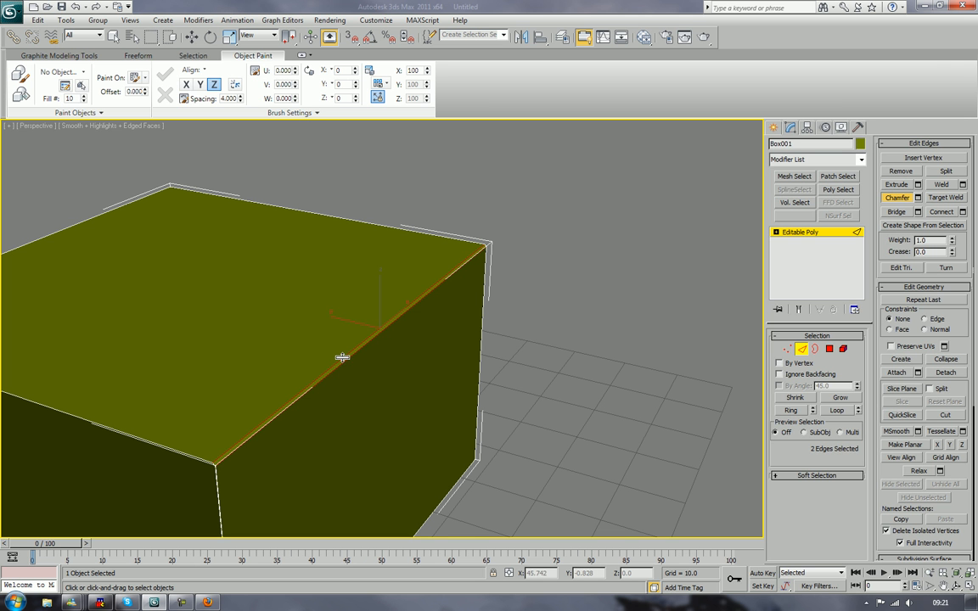
pyautogui.hotkey('shift', 'q')
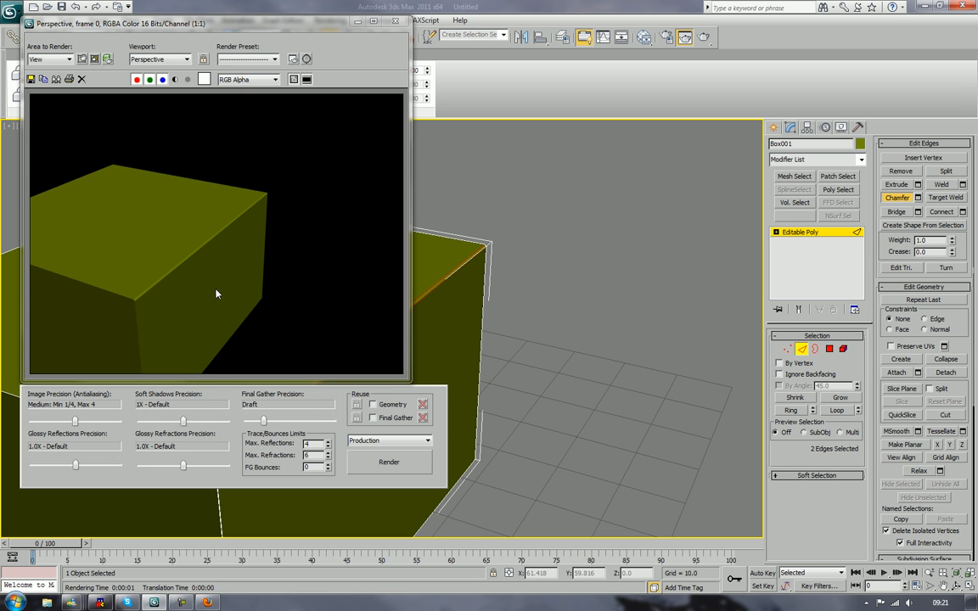
pyautogui.click(395, 21)
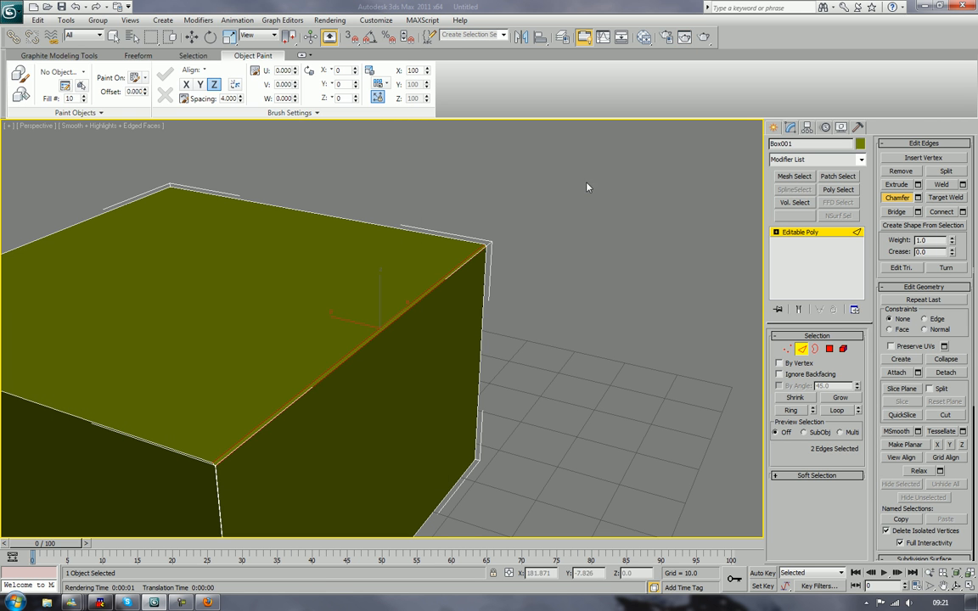
# - Leave edge editing and delete the box
pyautogui.click(803, 349)
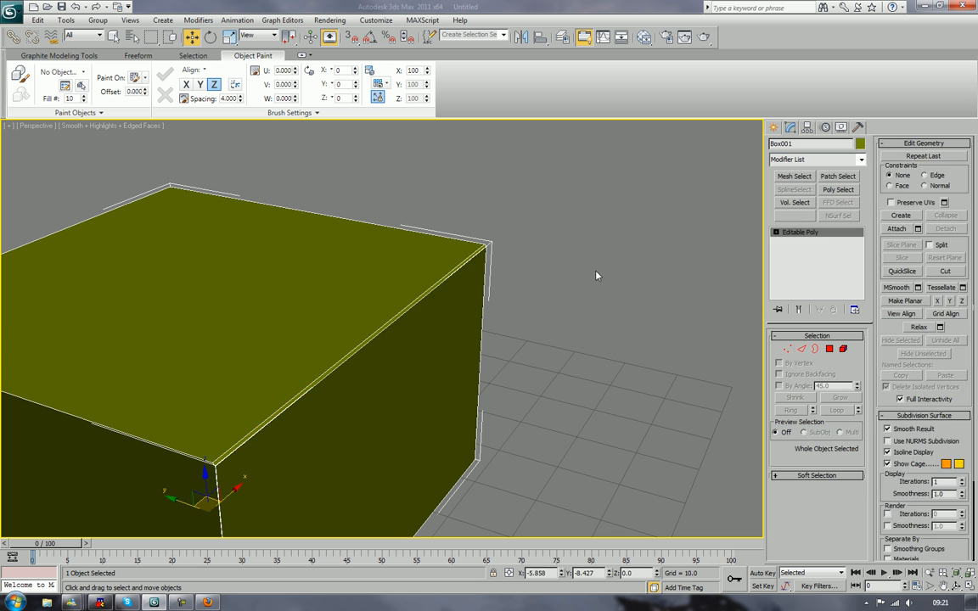
pyautogui.click(556, 274)
pyautogui.click(413, 308)
pyautogui.press('Delete')
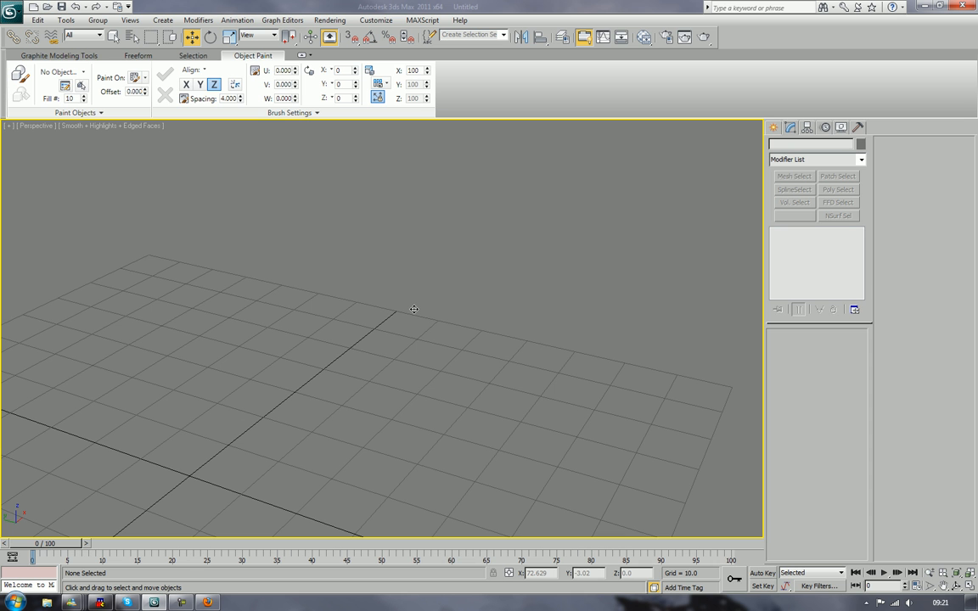
# - Create an upright cylinder at the grid origin with a radius of about 2.5 and a height of about 34 units
pyautogui.scroll(-3, 395, 302)
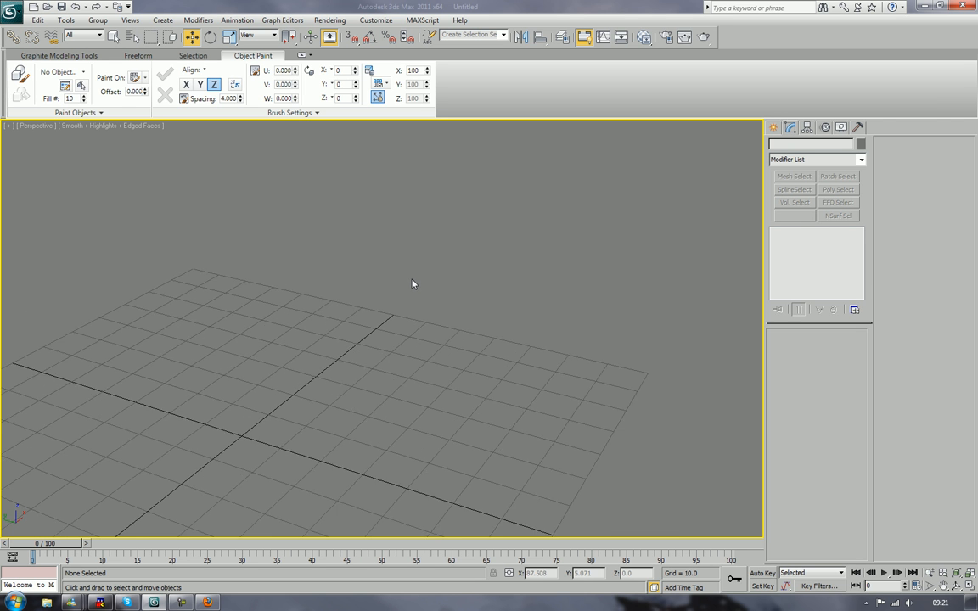
pyautogui.press('z')
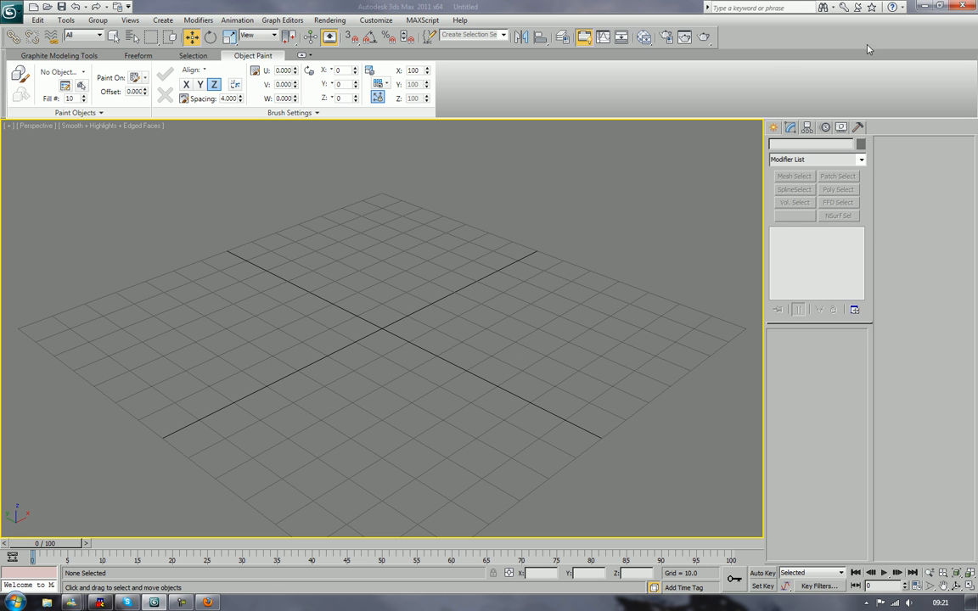
pyautogui.click(774, 128)
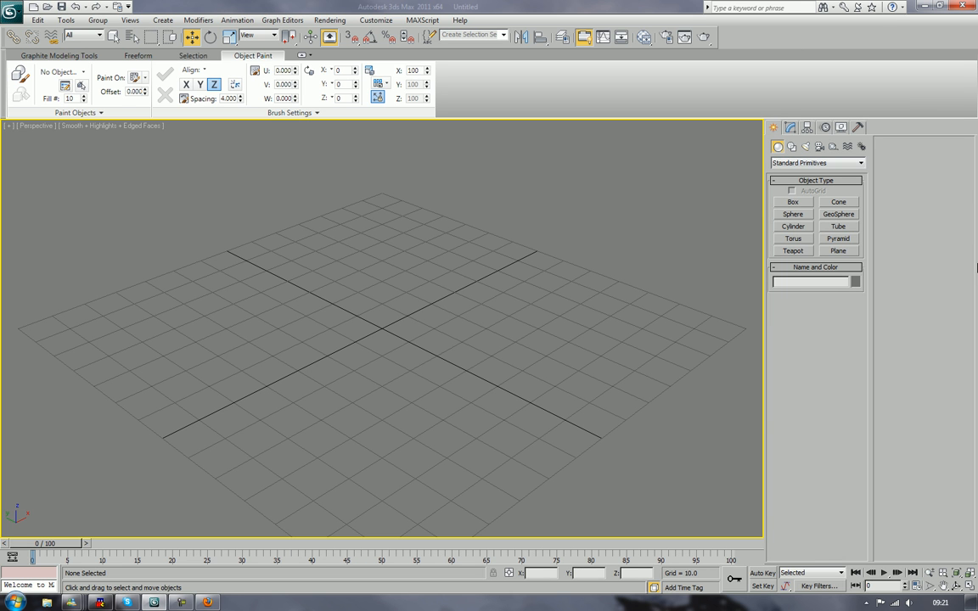
pyautogui.click(798, 227)
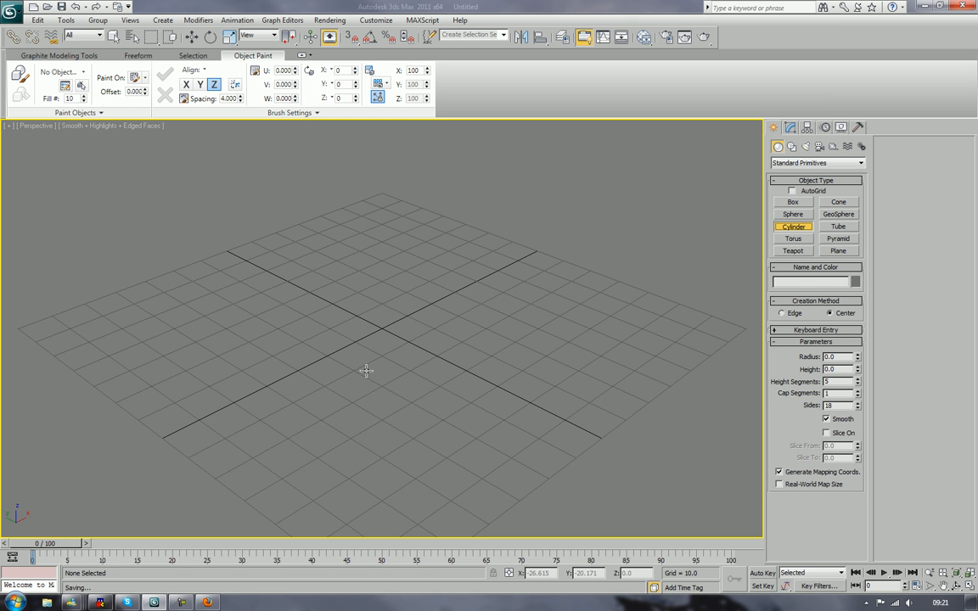
pyautogui.click(384, 327)
pyautogui.moveTo(385, 327); pyautogui.dragTo(386, 331)
pyautogui.click(387, 207)
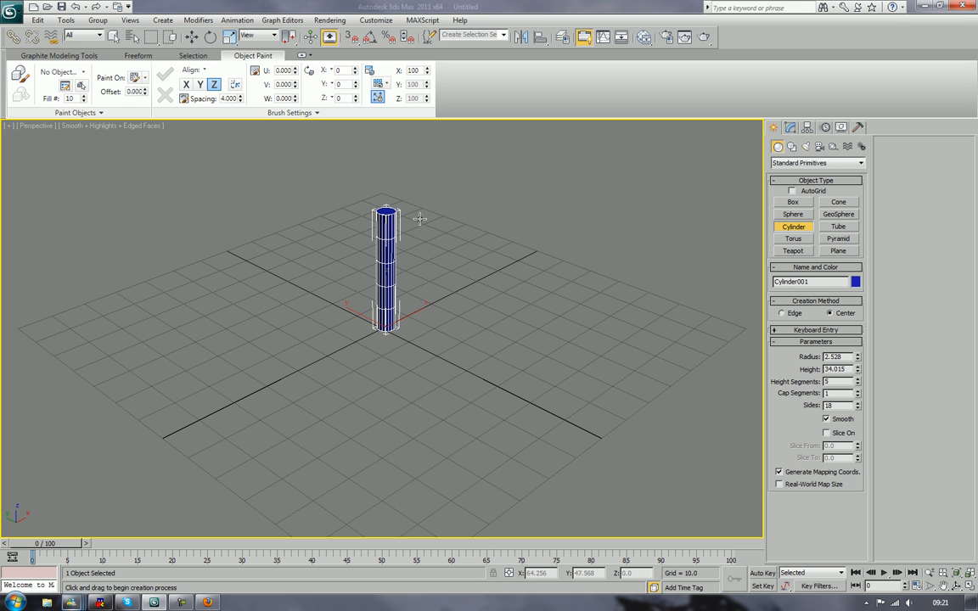
pyautogui.scroll(-5, 424, 226)
pyautogui.scroll(4, 427, 255)
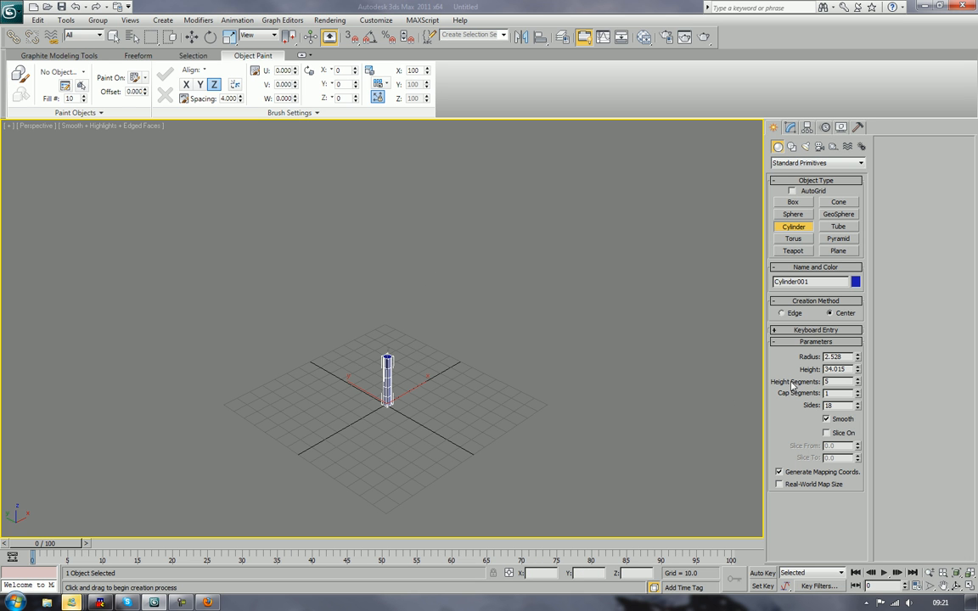
# - Lengthen the cylinder to a height of about 137 units and give it 1 height segment and 23 sides
pyautogui.moveTo(859, 372); pyautogui.dragTo(860, 191)
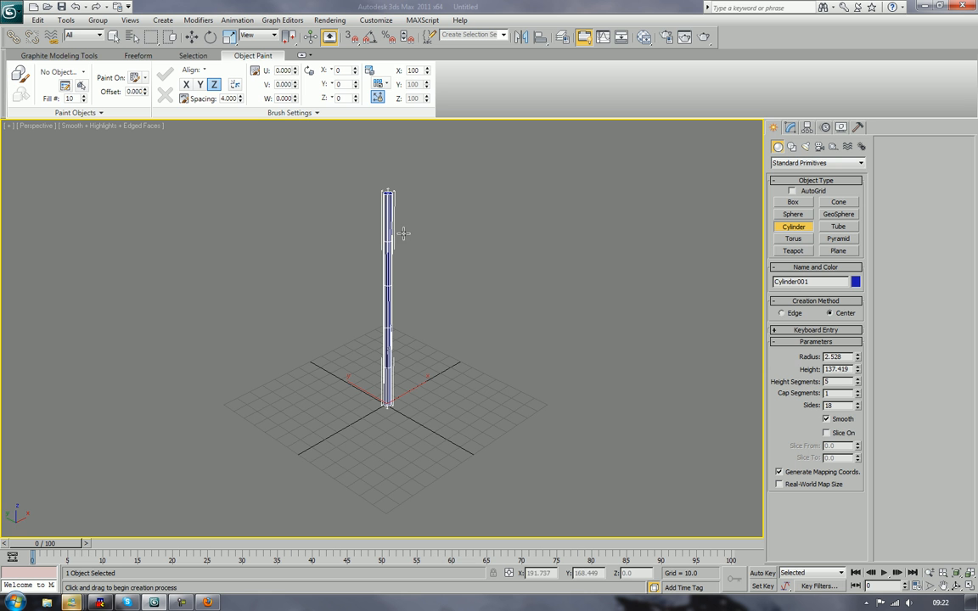
pyautogui.keyDown('alt'); pyautogui.moveTo(456, 233); pyautogui.dragTo(473, 269, button='middle'); pyautogui.keyUp('alt')
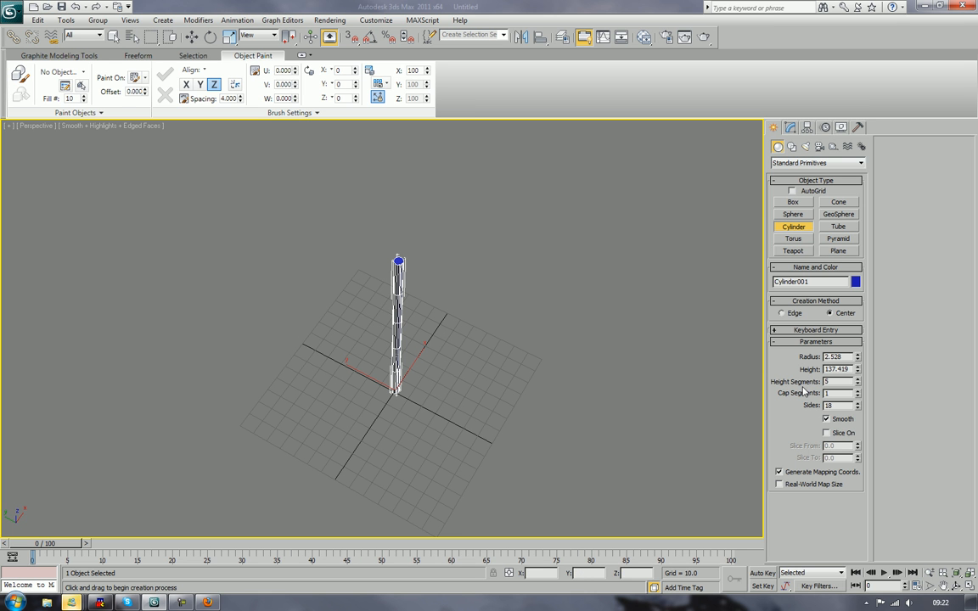
pyautogui.moveTo(858, 383); pyautogui.dragTo(849, 428)
pyautogui.keyDown('alt'); pyautogui.moveTo(501, 382); pyautogui.dragTo(522, 445, button='middle'); pyautogui.keyUp('alt')
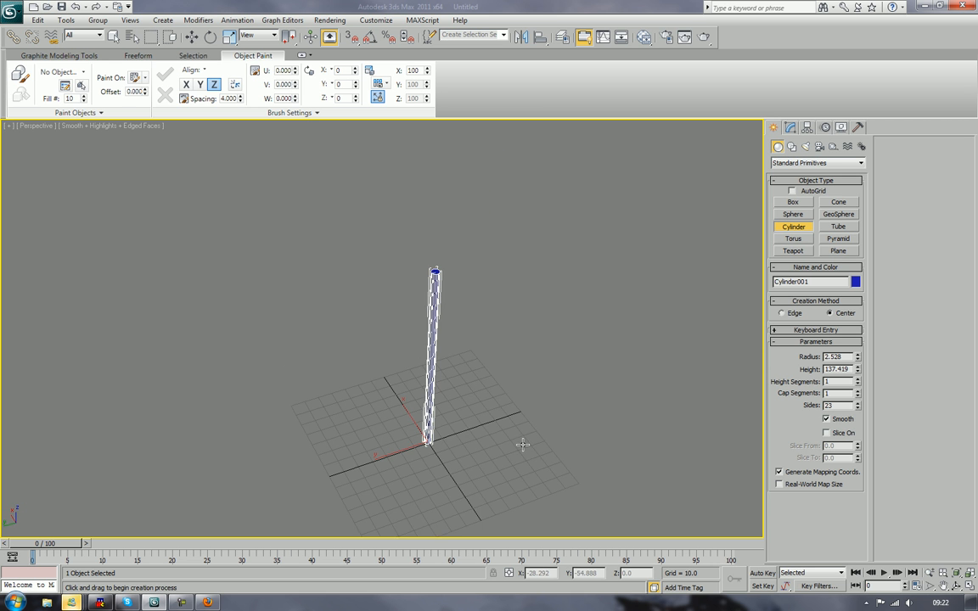
pyautogui.scroll(-4, 522, 441)
pyautogui.scroll(3, 522, 441)
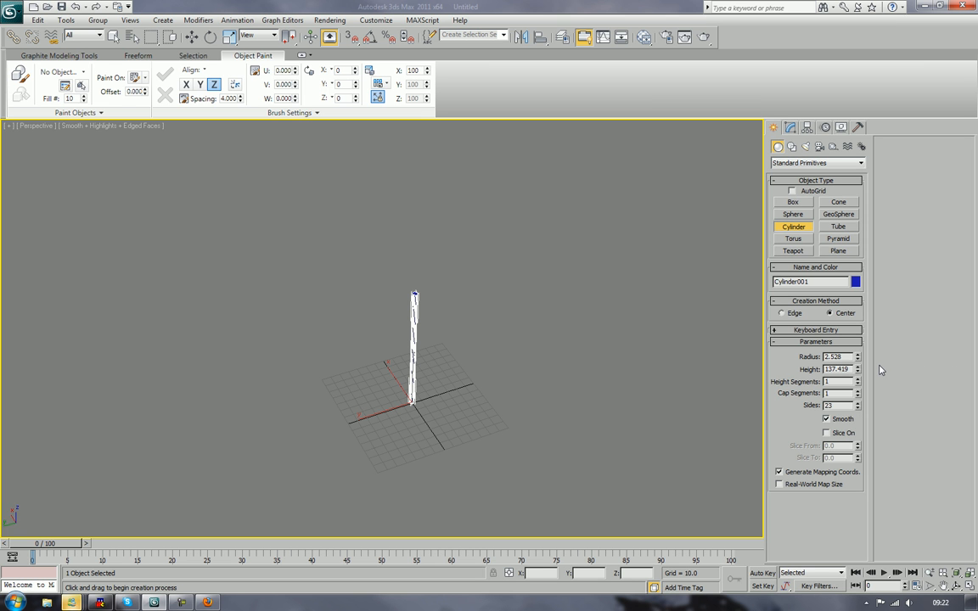
# - Enlarge the cylinder tenfold by setting its radius to 25.28 and its height to 1374.19
pyautogui.press('BackSpace')
pyautogui.click(832, 356)
pyautogui.write('.')
pyautogui.press('Tab')
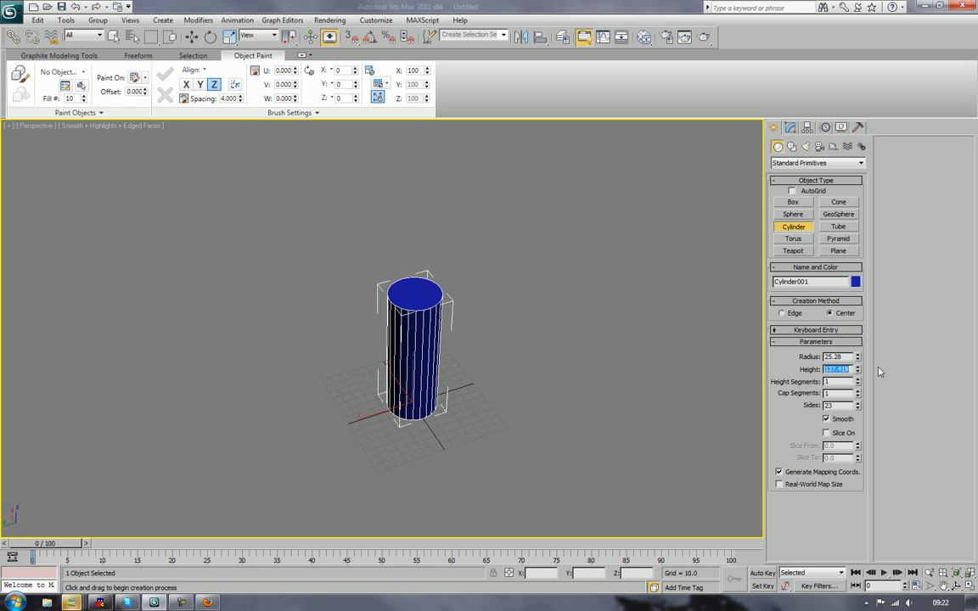
pyautogui.click(835, 371)
pyautogui.press('Return')
# - Convert the cylinder to an Editable Poly and rename it Barrel_01
pyautogui.scroll(-8, 559, 387)
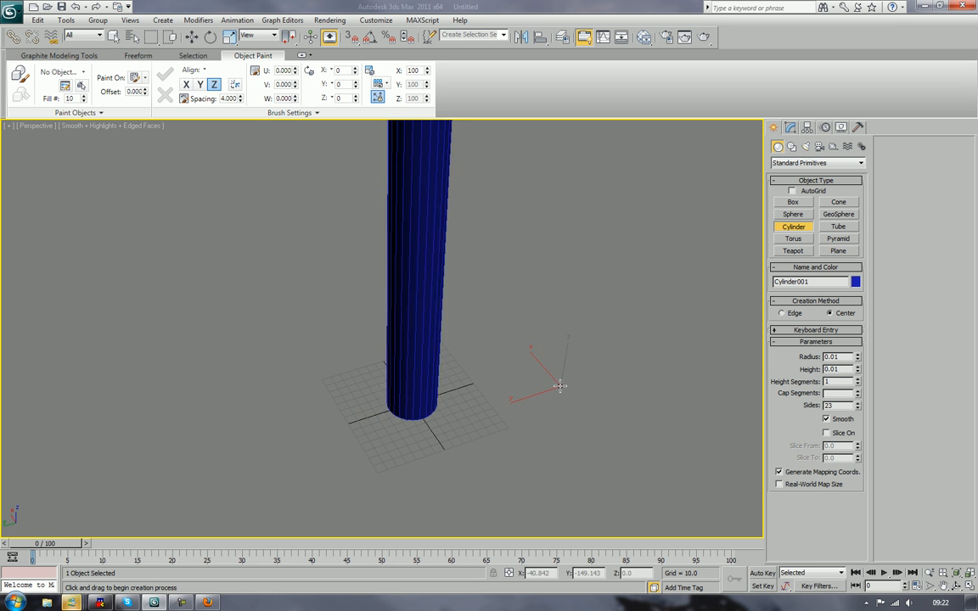
pyautogui.scroll(4, 518, 367)
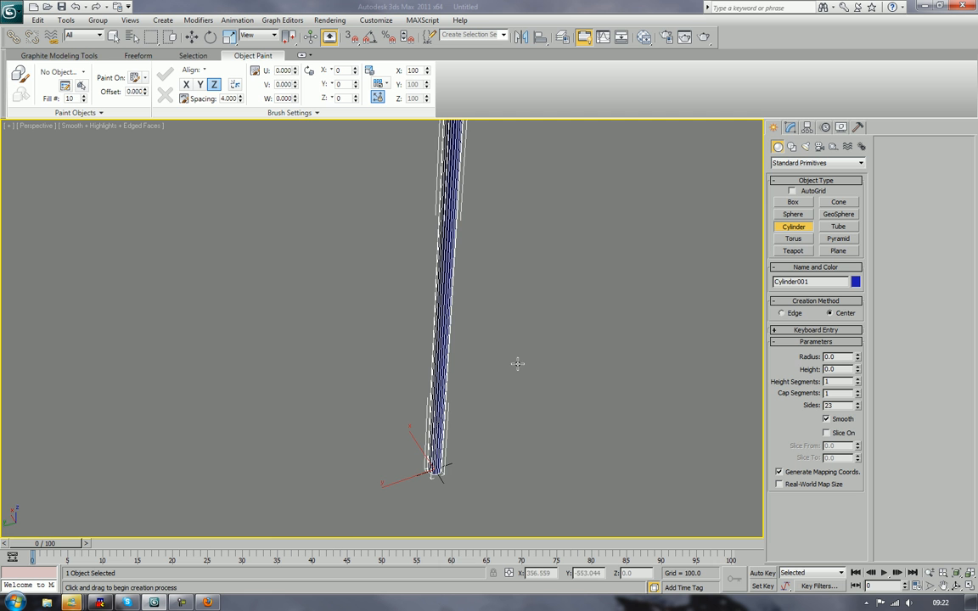
pyautogui.moveTo(553, 306); pyautogui.dragTo(465, 477, button='middle')
pyautogui.scroll(3, 420, 383)
pyautogui.scroll(6, 417, 381)
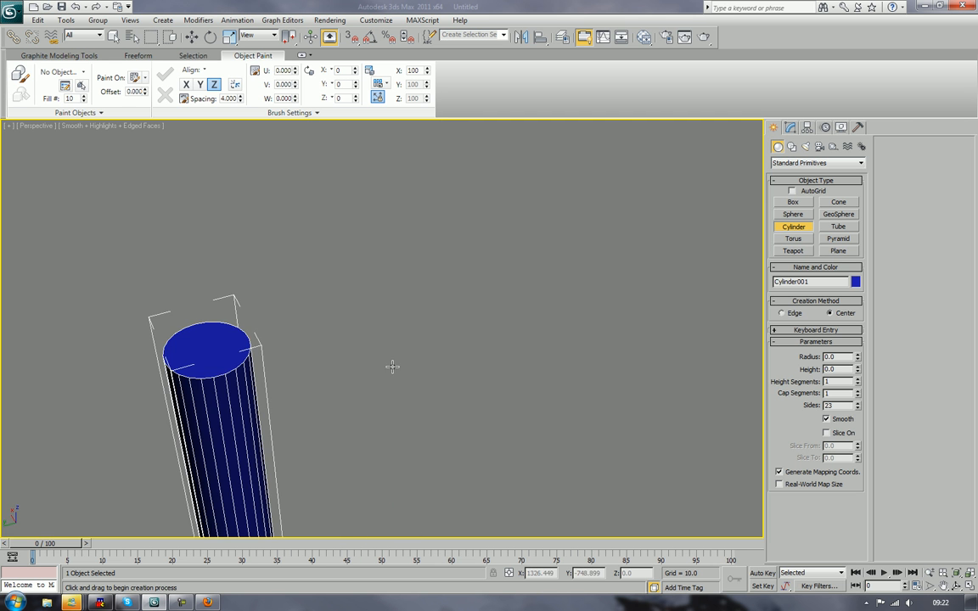
pyautogui.scroll(-4, 516, 349)
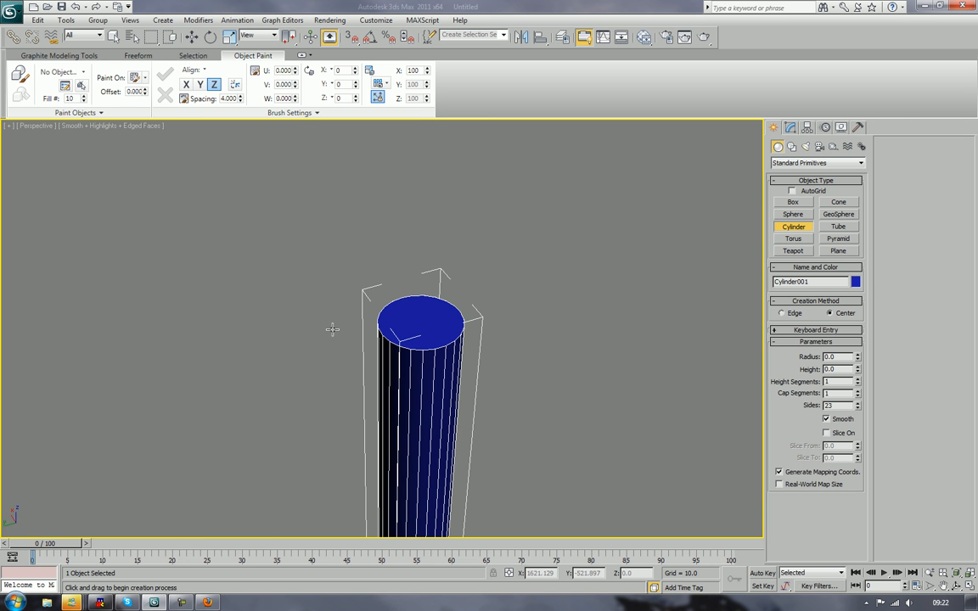
pyautogui.rightClick(404, 339)
pyautogui.rightClick(439, 398)
pyautogui.moveTo(476, 507)
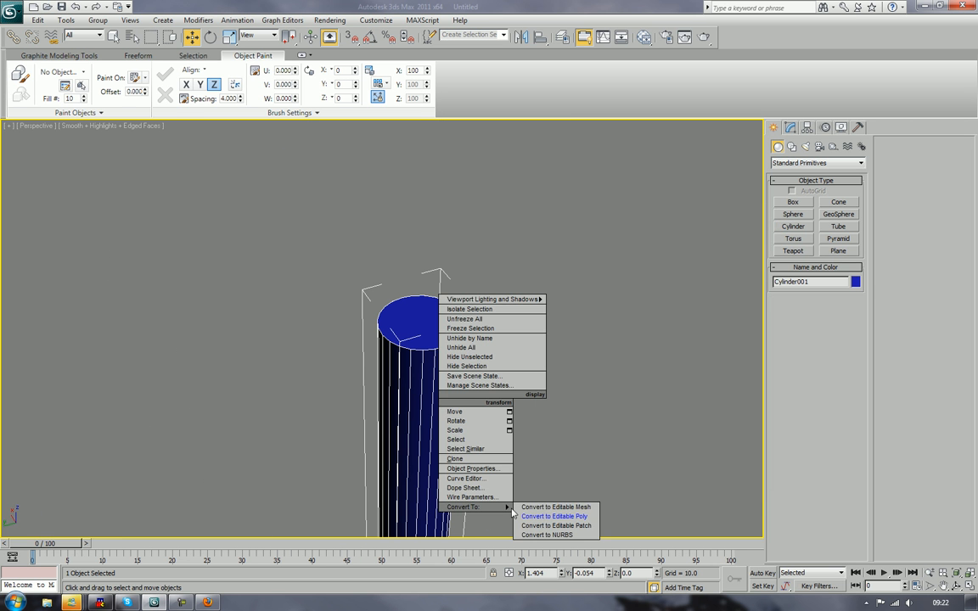
pyautogui.click(544, 516)
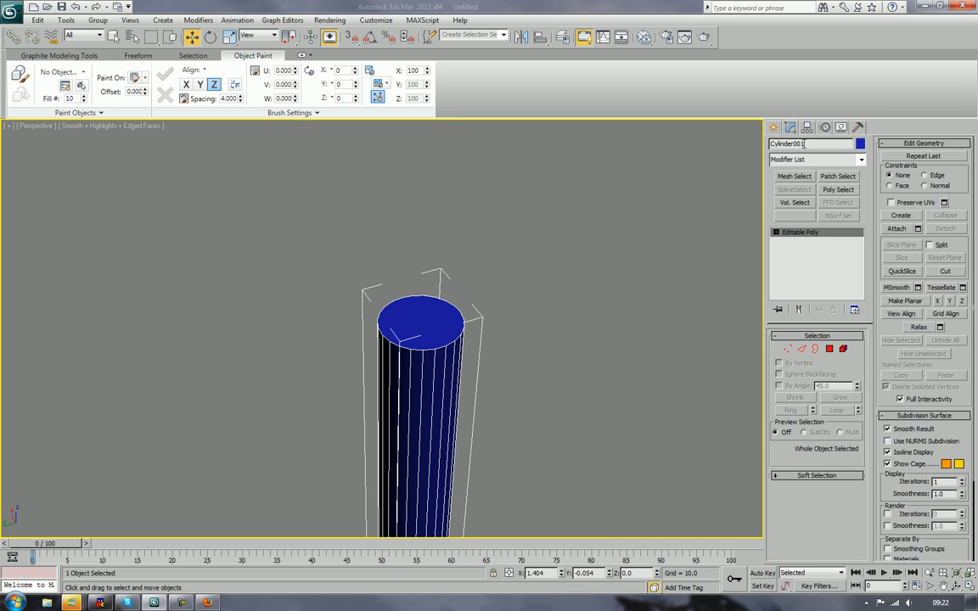
pyautogui.doubleClick(804, 144)
pyautogui.write('Barrel_')
# - Select the barrel's top cap polygon in polygon mode and activate Bevel for it
pyautogui.press('4')
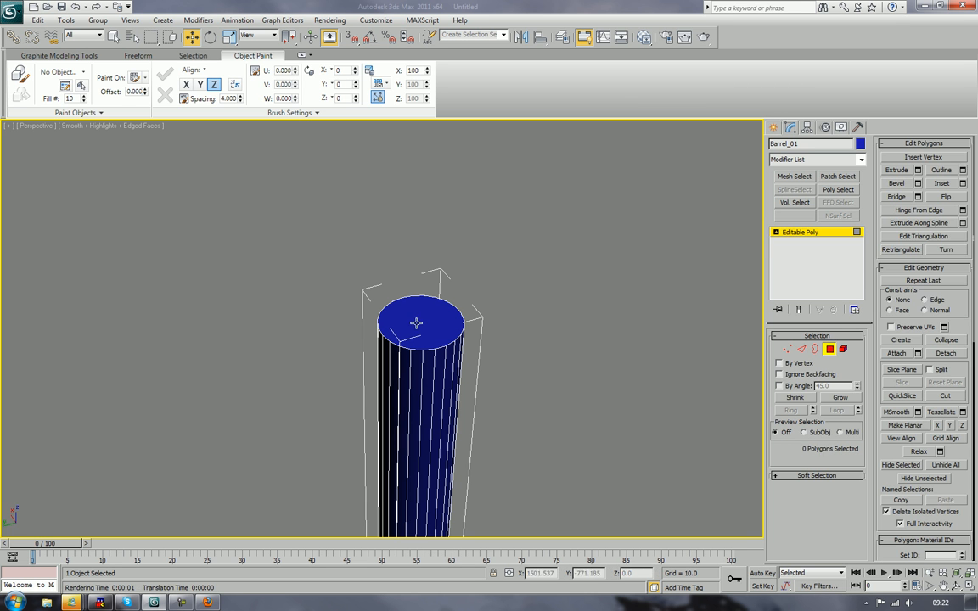
pyautogui.click(416, 323)
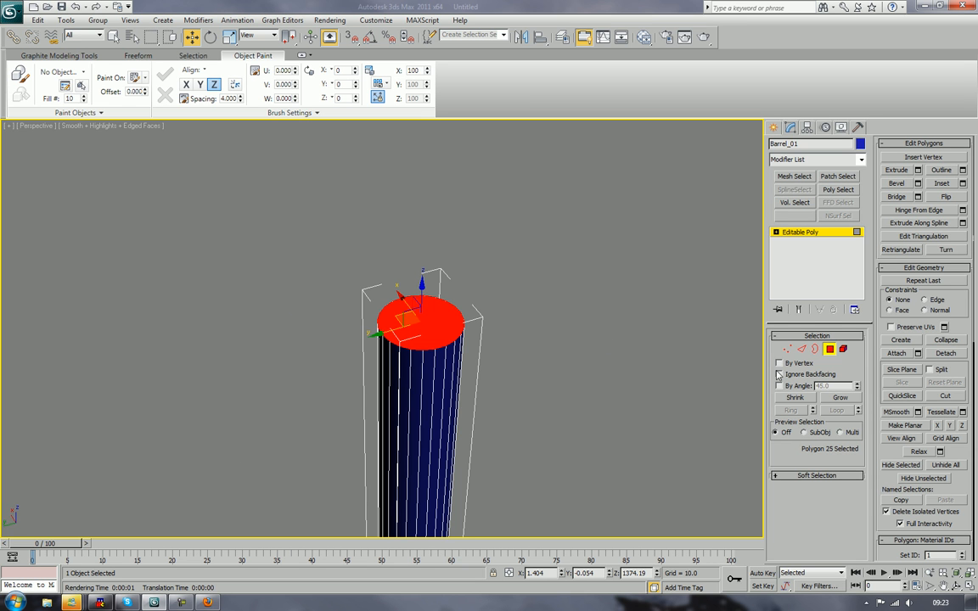
pyautogui.click(906, 187)
pyautogui.moveTo(478, 277); pyautogui.dragTo(475, 318, button='middle')
pyautogui.scroll(4, 475, 327)
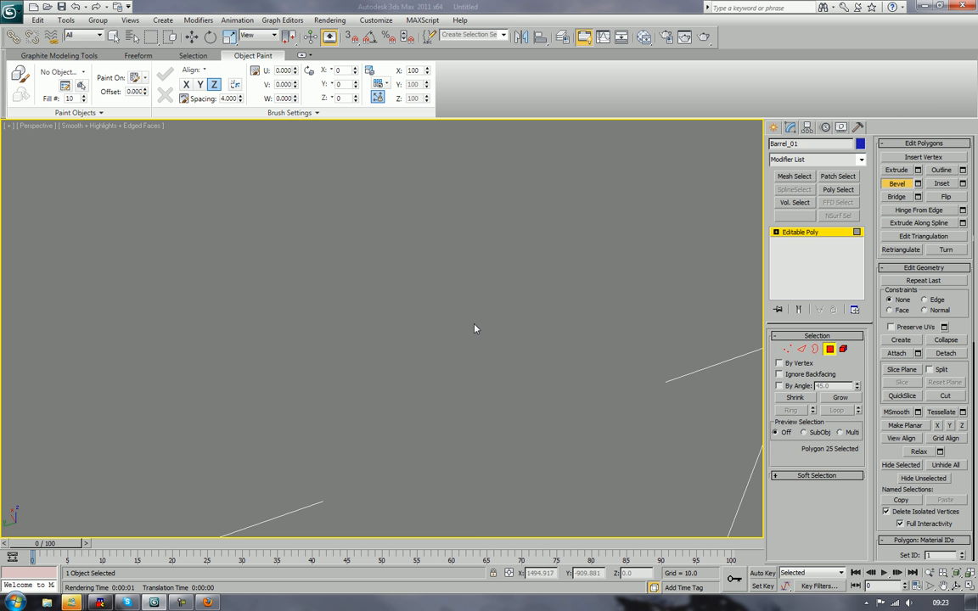
pyautogui.scroll(-1, 473, 314)
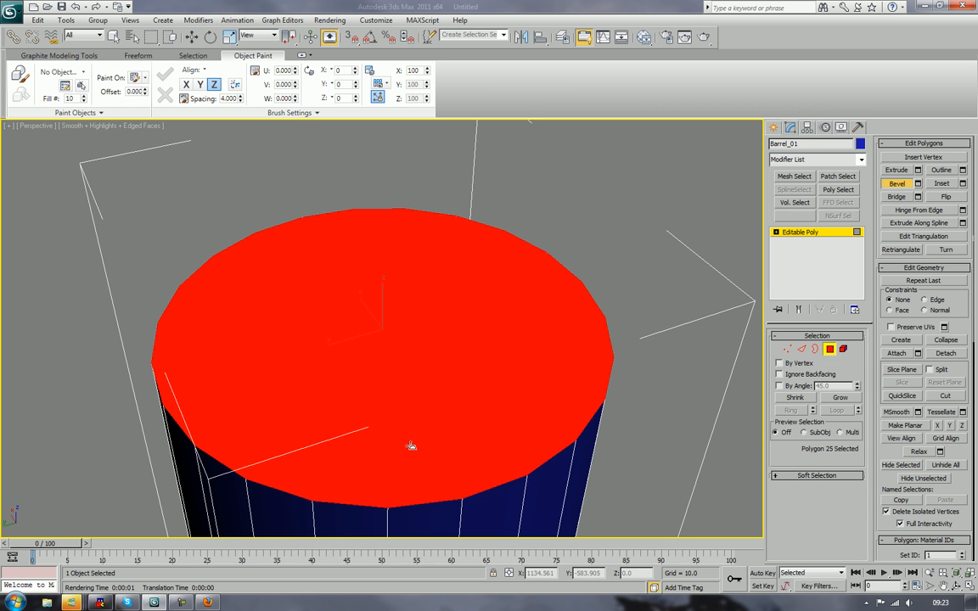
pyautogui.moveTo(410, 458); pyautogui.dragTo(445, 387)
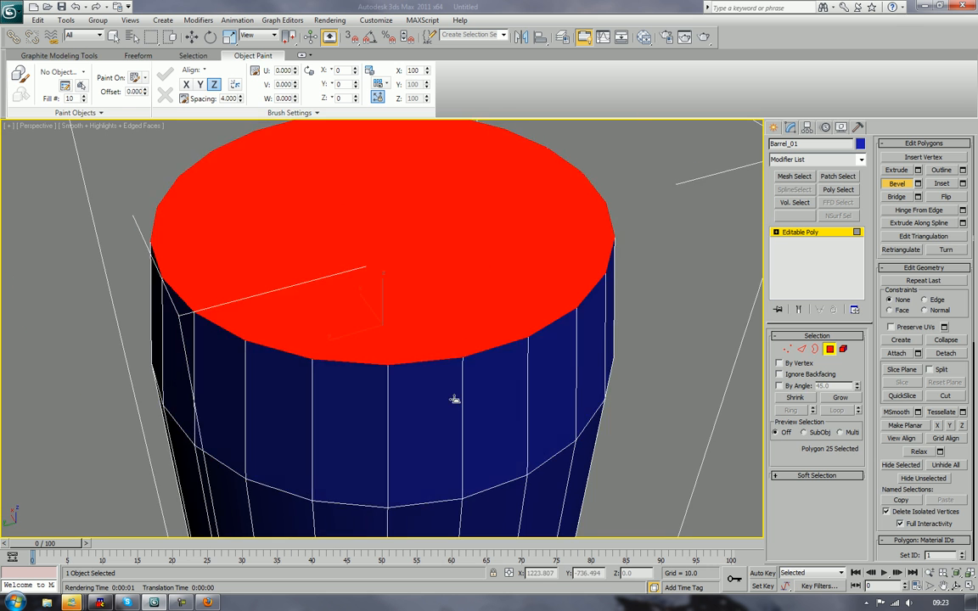
pyautogui.rightClick(456, 395)
pyautogui.scroll(-6, 402, 451)
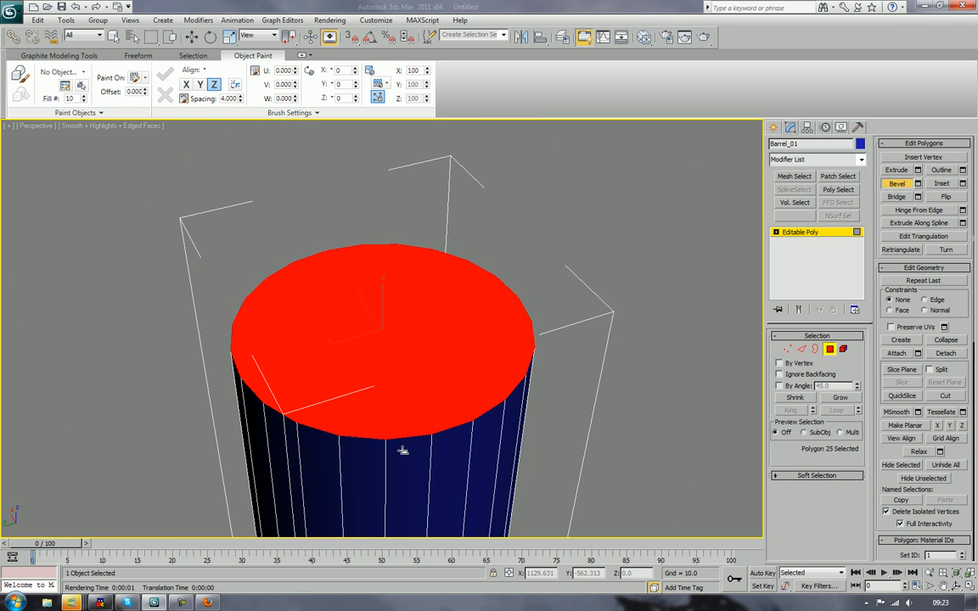
# - Try beveling the top cap into a wider raised collar with a narrow chamfered rim
pyautogui.moveTo(400, 267); pyautogui.dragTo(367, 342, button='middle')
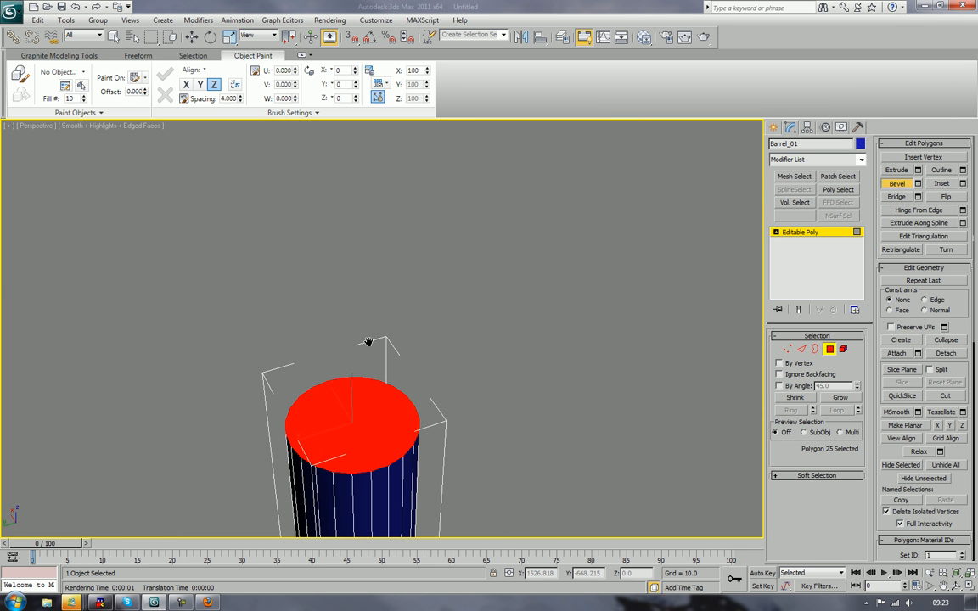
pyautogui.moveTo(359, 459); pyautogui.dragTo(371, 319)
pyautogui.click(371, 318)
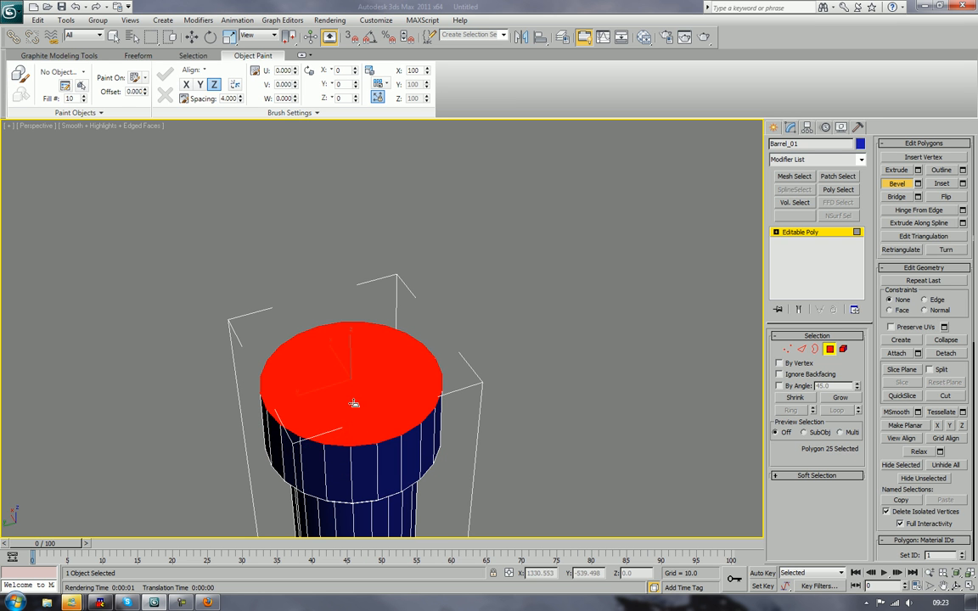
pyautogui.moveTo(353, 404); pyautogui.dragTo(353, 400)
pyautogui.click(353, 409)
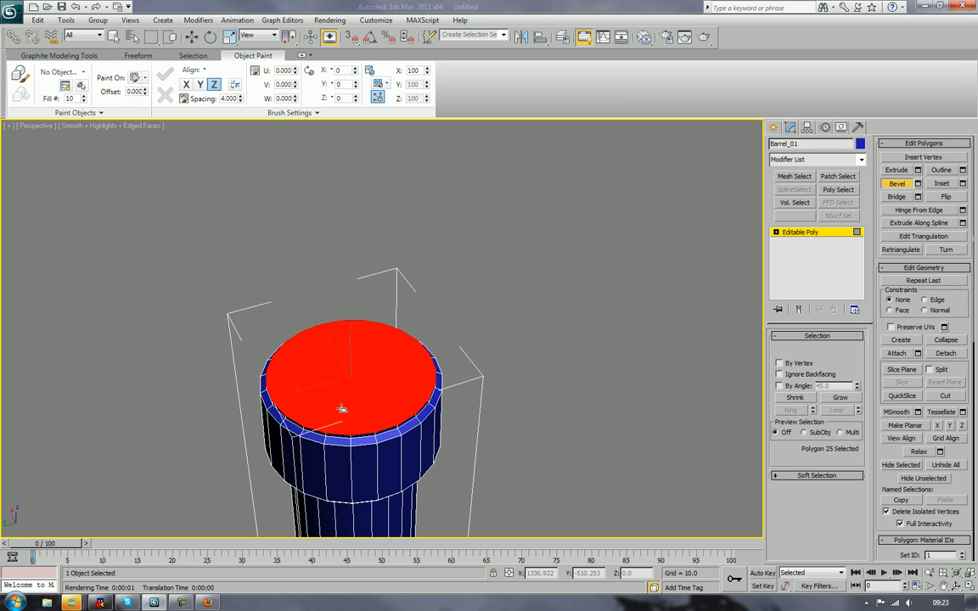
# - Try narrowing the collar's top cap and sinking it inward to form a tapered muzzle opening, then deselect it
pyautogui.click(341, 410)
pyautogui.click(341, 454)
pyautogui.moveTo(342, 413); pyautogui.dragTo(338, 445)
pyautogui.click(345, 401)
pyautogui.click(337, 466)
pyautogui.click(480, 417)
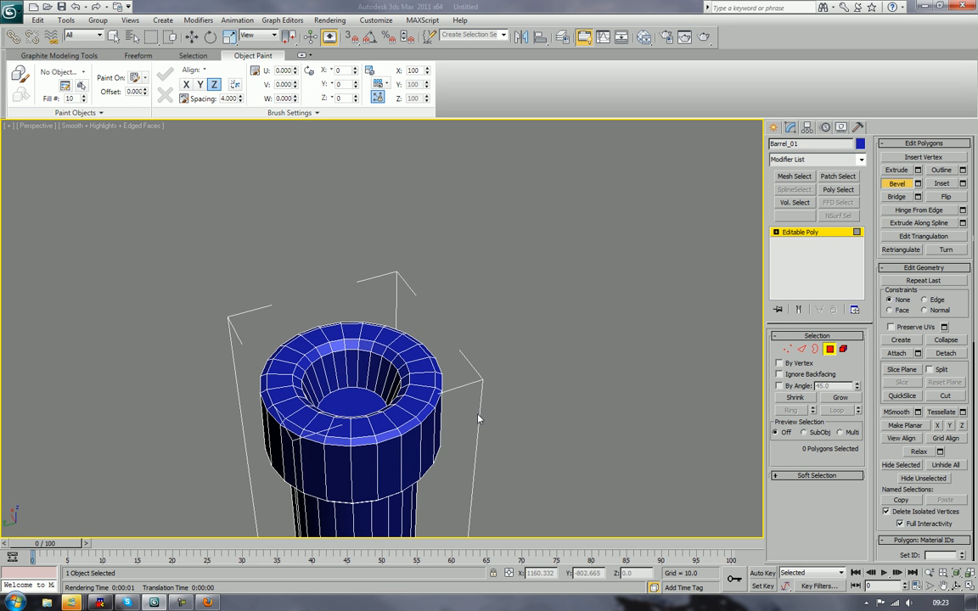
pyautogui.scroll(-3, 478, 418)
pyautogui.keyDown('alt'); pyautogui.moveTo(482, 433); pyautogui.dragTo(542, 412, button='middle'); pyautogui.keyUp('alt')
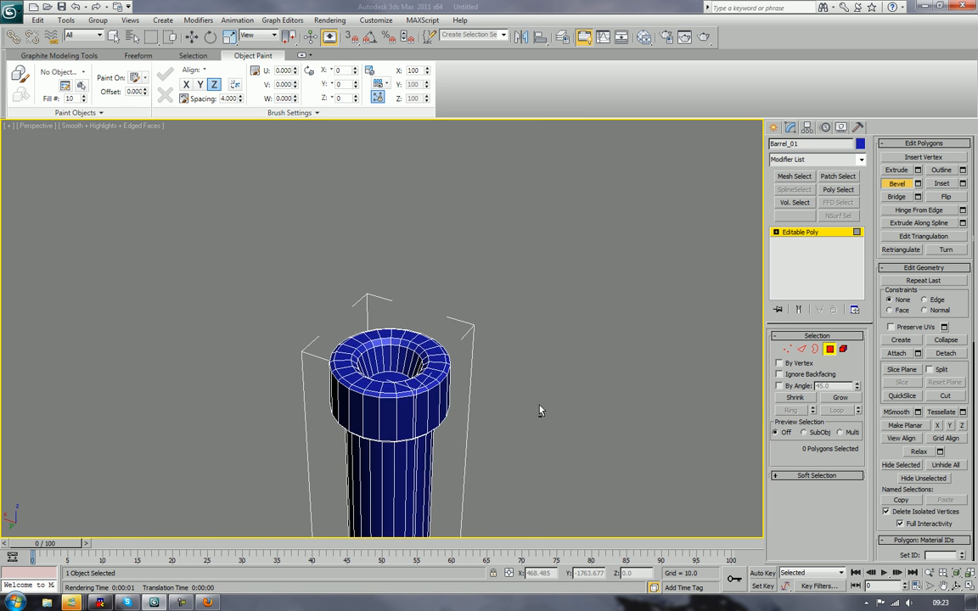
# - Undo all the bevels of the muzzle so the plain top cap is selected again
pyautogui.scroll(4, 542, 412)
pyautogui.hotkey('ctrl', 'z')
pyautogui.hotkey('ctrl', 'z')
pyautogui.hotkey('ctrl', 'z')
pyautogui.hotkey('ctrl', 'z')
pyautogui.hotkey('ctrl', 'z')
pyautogui.hotkey('ctrl', 'z')
pyautogui.hotkey('ctrl', 'z')
pyautogui.hotkey('ctrl', 'z')
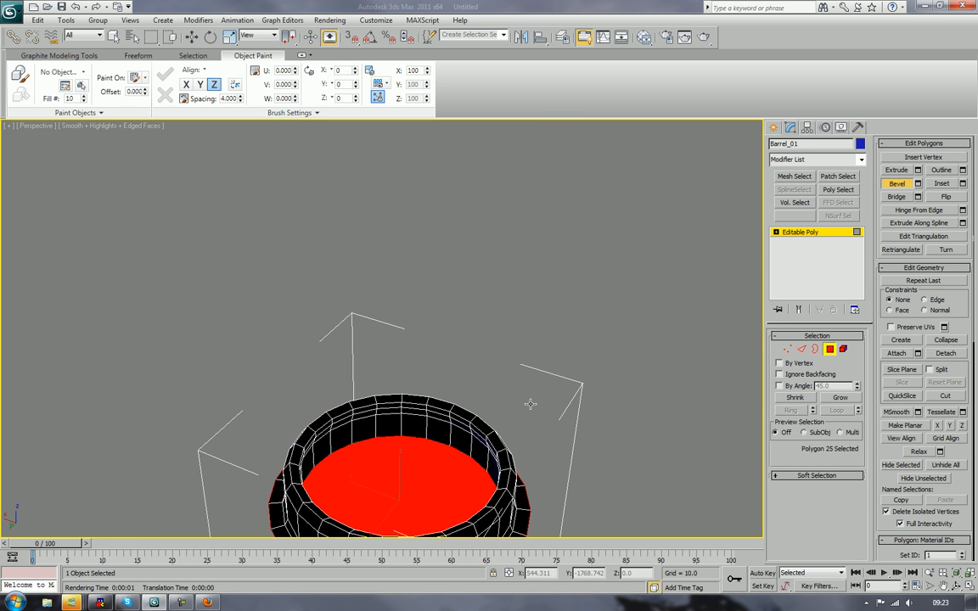
pyautogui.hotkey('ctrl', 'z')
pyautogui.hotkey('ctrl', 'z')
pyautogui.hotkey('ctrl', 'z')
pyautogui.hotkey('ctrl', 'z')
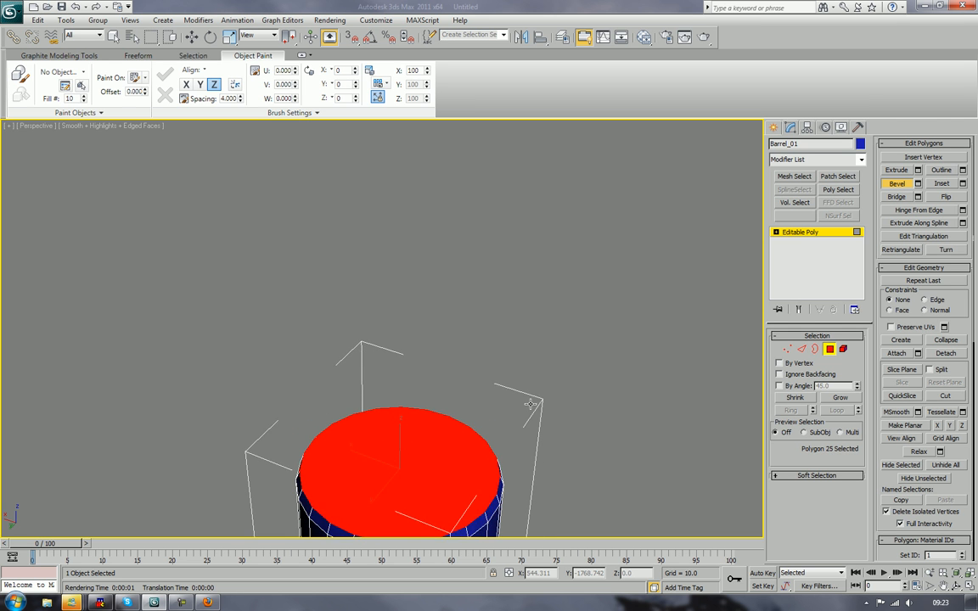
# - Bevel the top cap outward and upward into a wider collar with a narrow lower rim and an inward-sloping upper edge
pyautogui.moveTo(543, 419); pyautogui.dragTo(547, 330, button='middle')
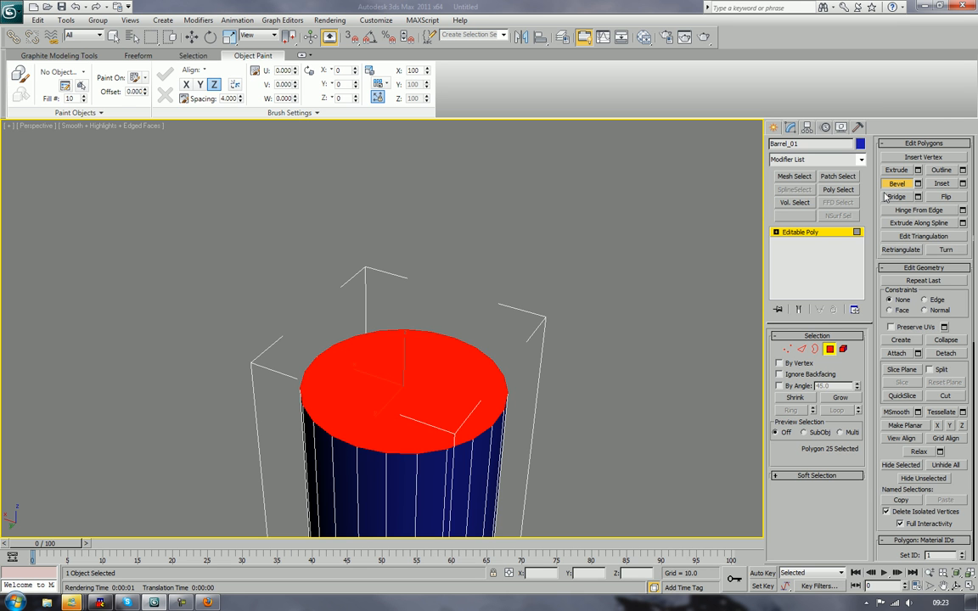
pyautogui.moveTo(383, 441); pyautogui.dragTo(368, 410)
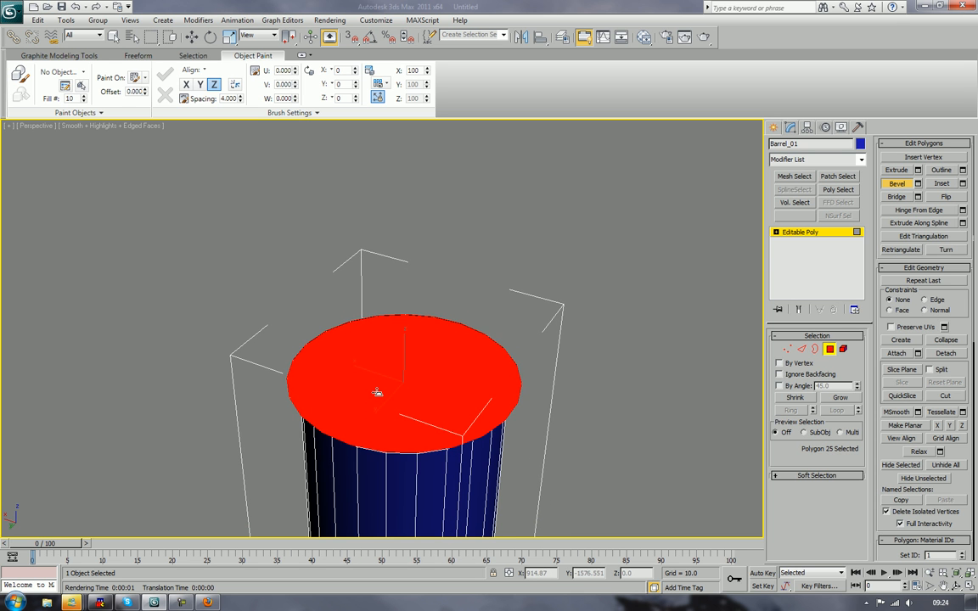
pyautogui.click(372, 398)
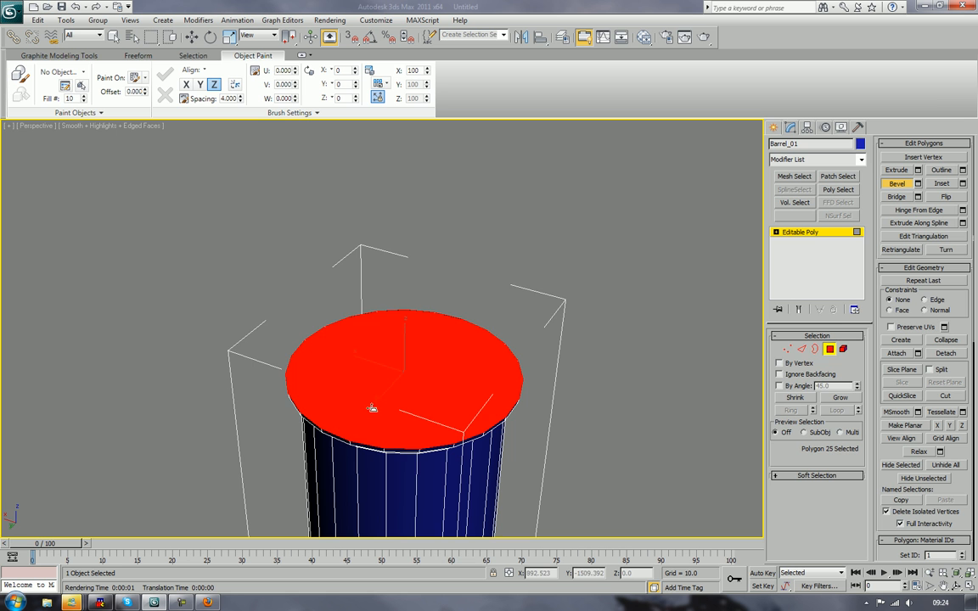
pyautogui.moveTo(372, 409); pyautogui.dragTo(373, 344)
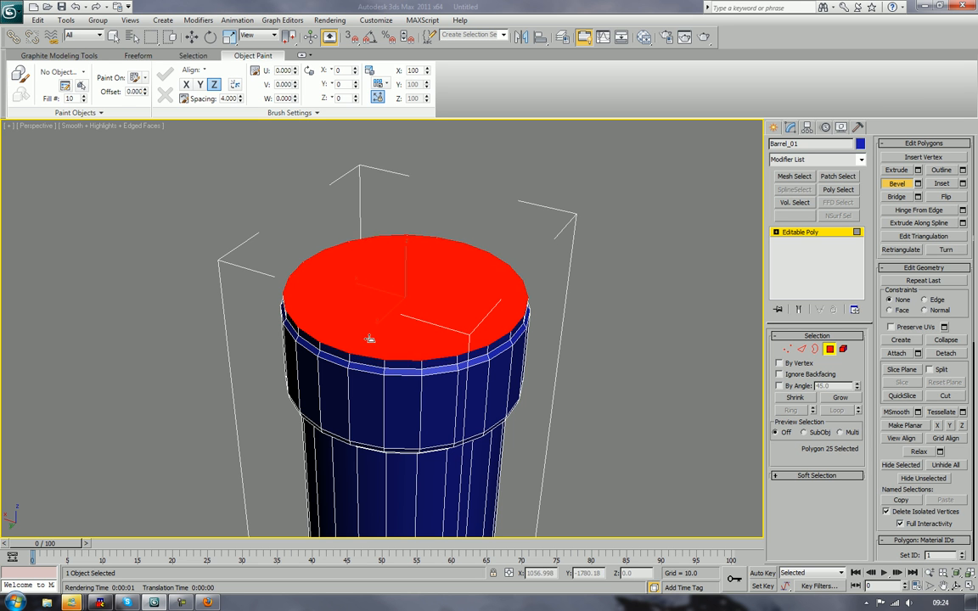
pyautogui.click(369, 352)
pyautogui.moveTo(367, 334); pyautogui.dragTo(367, 328)
pyautogui.click(367, 332)
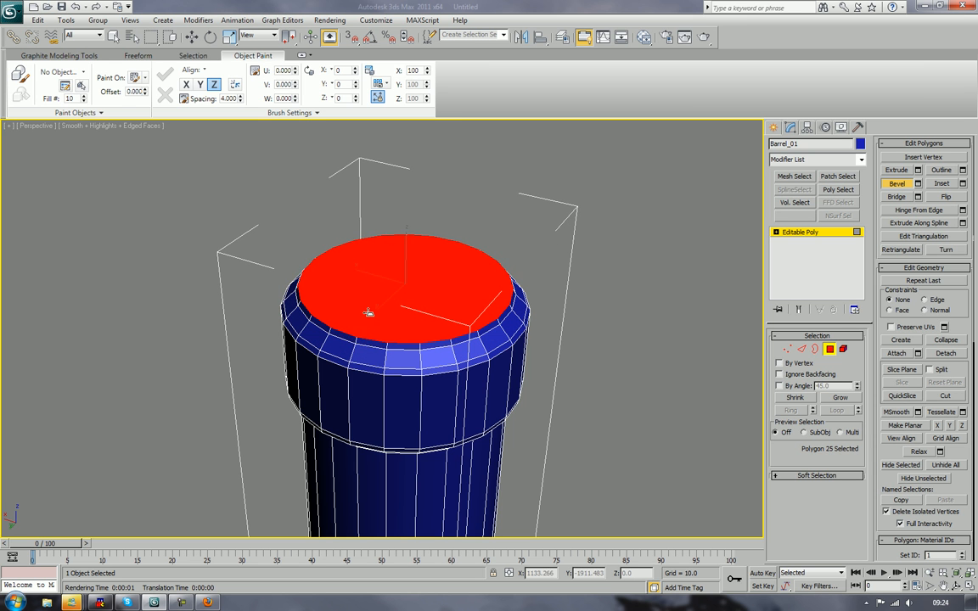
# - Bevel the cap up from the collar into a narrower neck ending in a short, slightly wider lip with a fine rim
pyautogui.moveTo(383, 307); pyautogui.dragTo(392, 193)
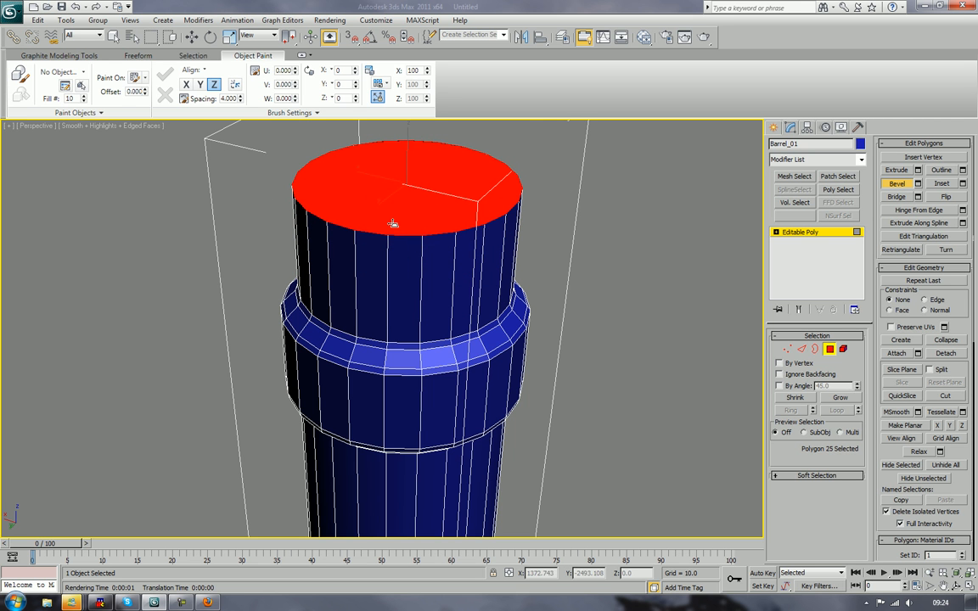
pyautogui.moveTo(394, 223); pyautogui.dragTo(388, 186)
pyautogui.click(393, 217)
pyautogui.click(389, 188)
pyautogui.click(387, 189)
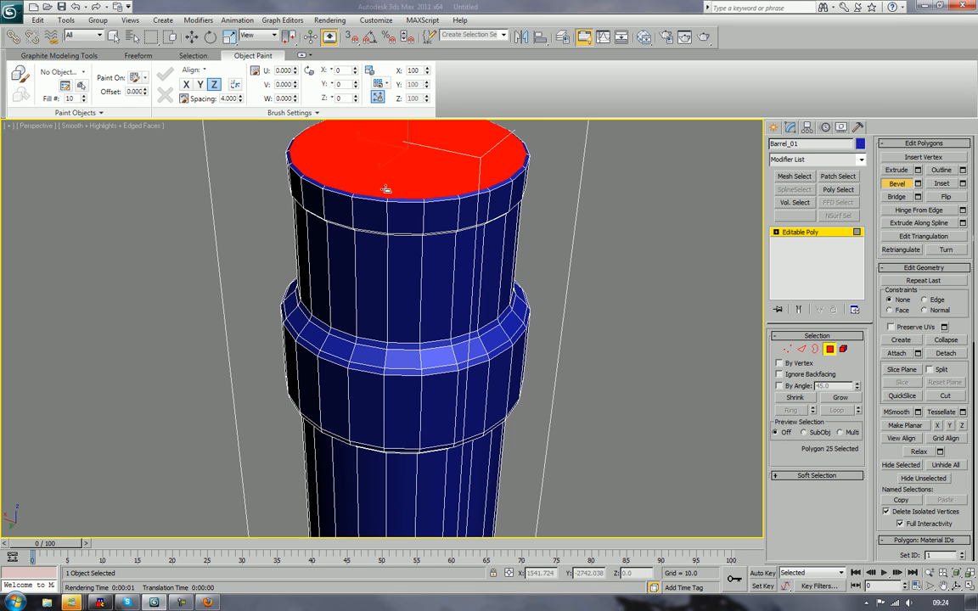
# - Inset the muzzle cap, sink it deep into the barrel as a bore, and leave polygon editing
pyautogui.click(387, 183)
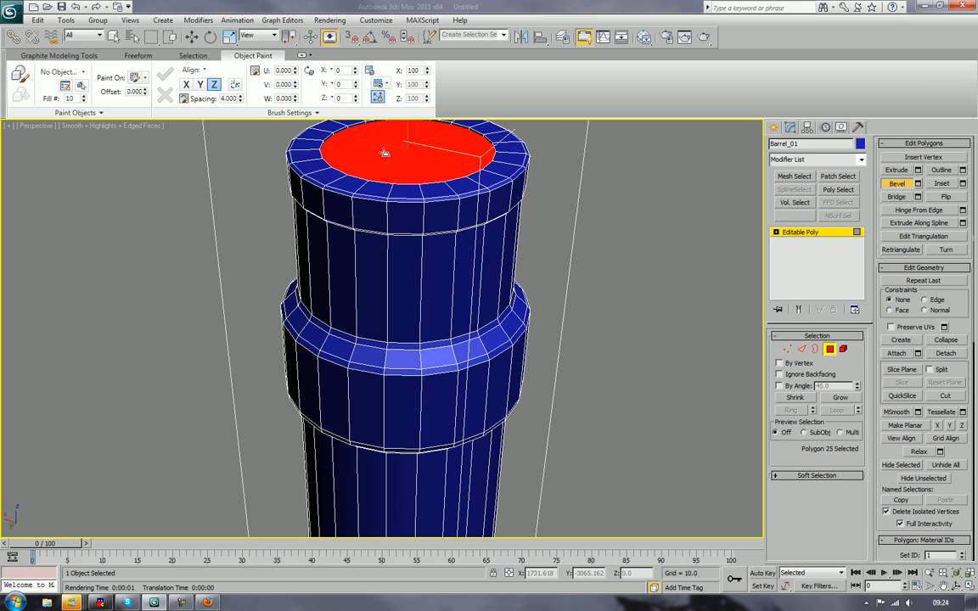
pyautogui.moveTo(385, 155); pyautogui.dragTo(388, 475)
pyautogui.click(388, 475)
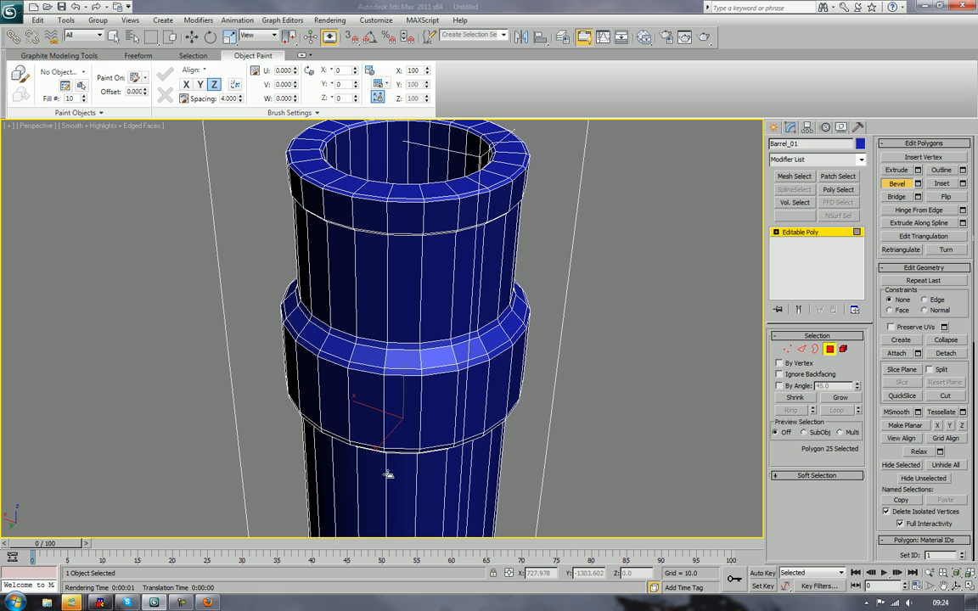
pyautogui.rightClick(610, 389)
pyautogui.click(832, 351)
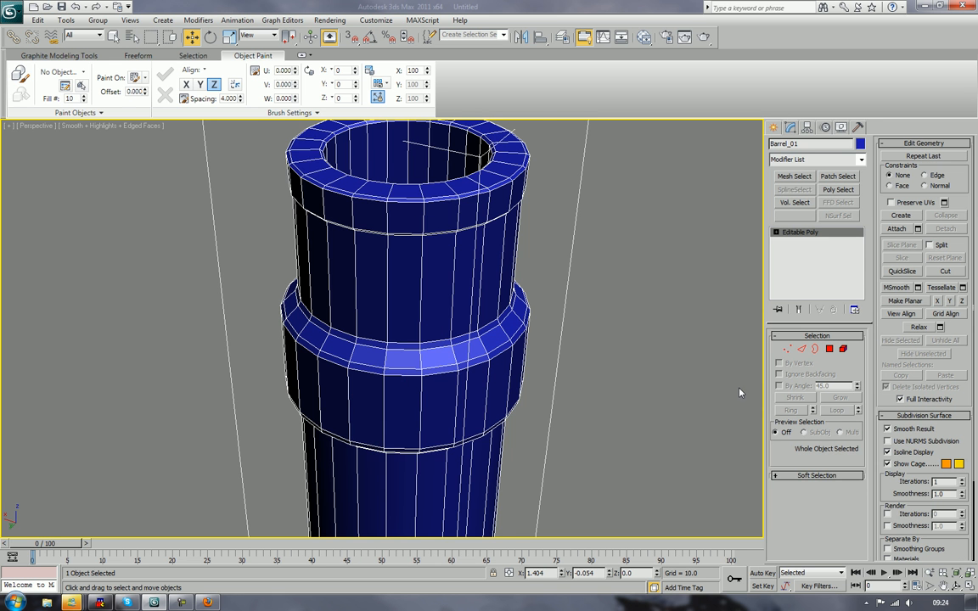
pyautogui.scroll(-6, 580, 399)
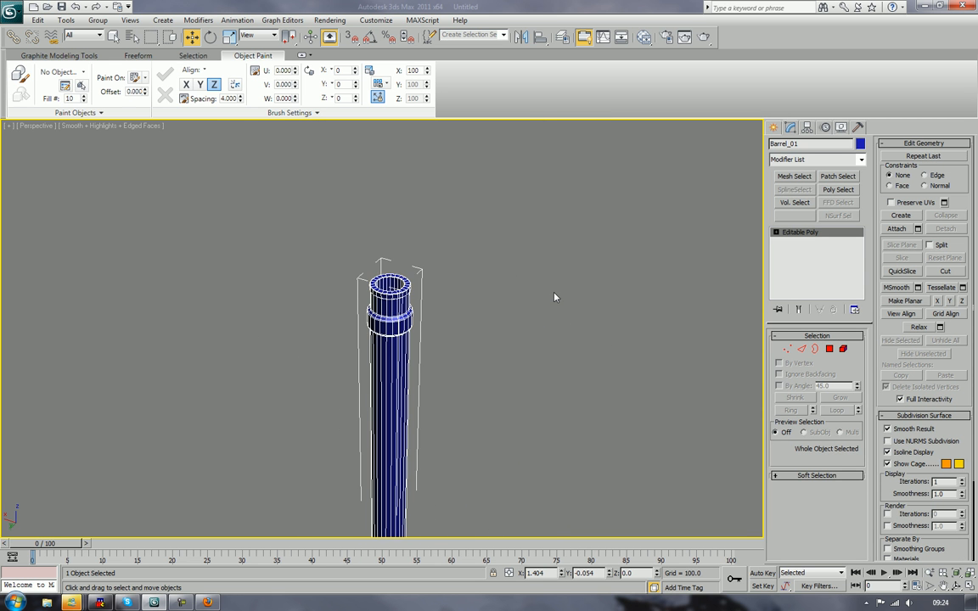
# - Move the bore's floor polygon down inside the barrel to about Z 52, using wireframe display, and return to shaded whole-object mode
pyautogui.keyDown('alt'); pyautogui.moveTo(554, 297); pyautogui.dragTo(520, 354, button='middle'); pyautogui.keyUp('alt')
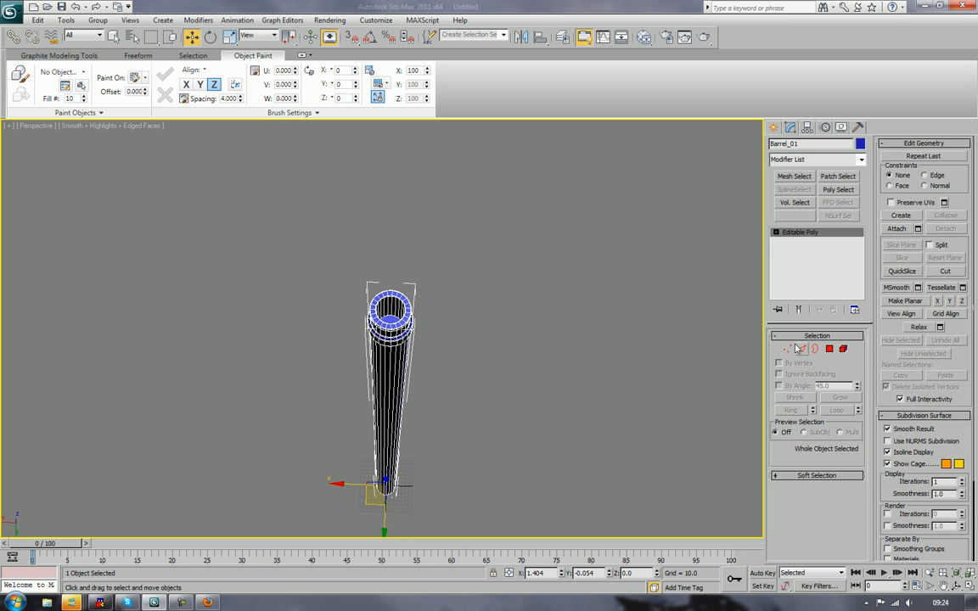
pyautogui.click(830, 349)
pyautogui.click(389, 319)
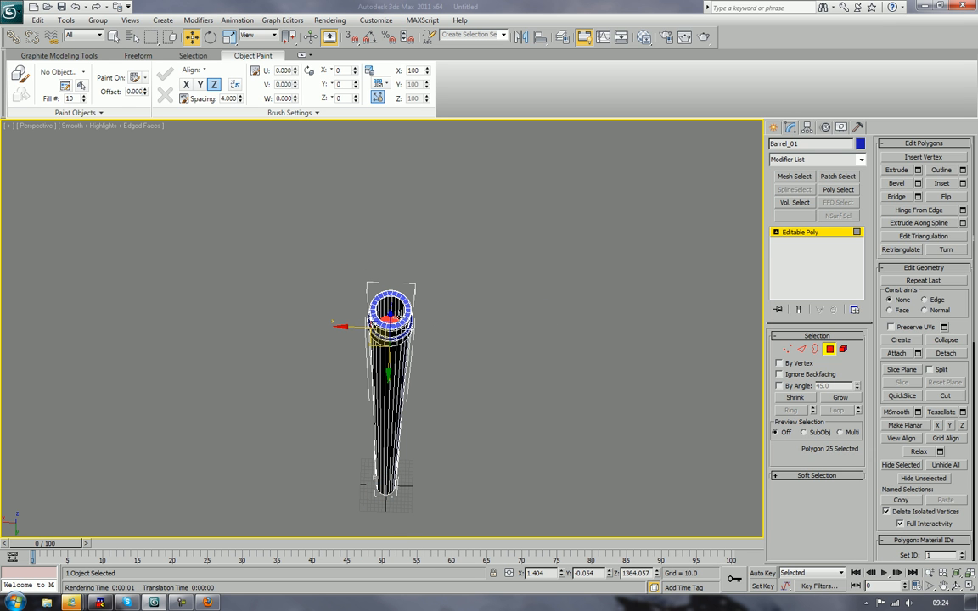
pyautogui.keyDown('alt'); pyautogui.moveTo(499, 388); pyautogui.dragTo(359, 219, button='middle'); pyautogui.keyUp('alt')
pyautogui.press('F3')
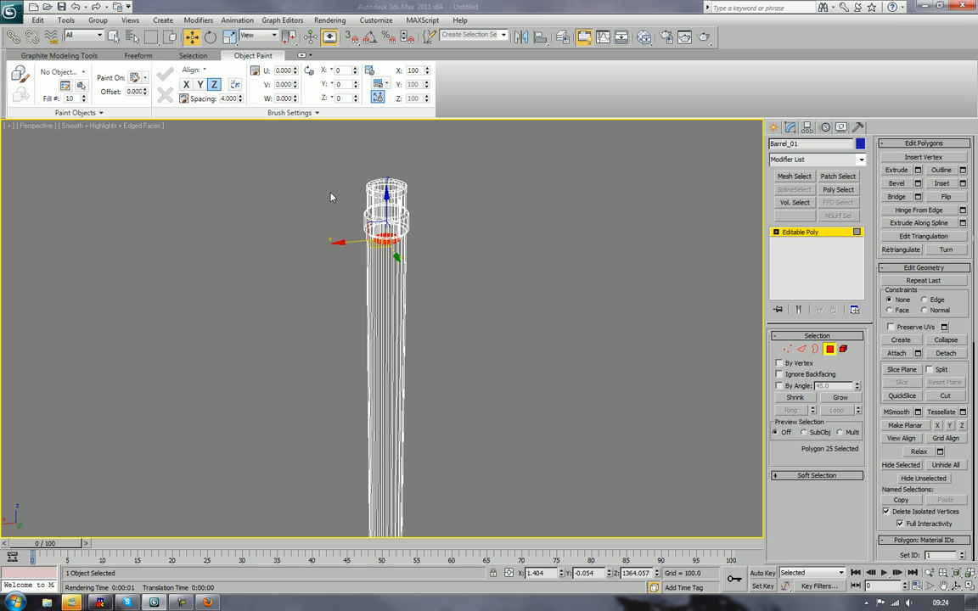
pyautogui.moveTo(386, 194); pyautogui.dragTo(386, 465)
pyautogui.moveTo(445, 469); pyautogui.dragTo(485, 314, button='middle')
pyautogui.scroll(-5, 493, 289)
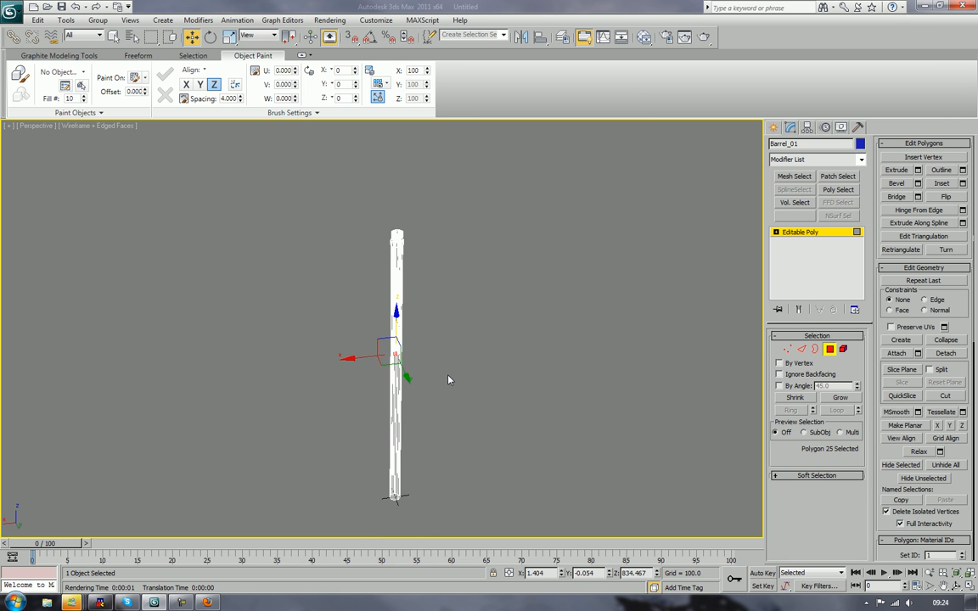
pyautogui.moveTo(450, 379); pyautogui.dragTo(464, 320, button='middle')
pyautogui.moveTo(405, 270); pyautogui.dragTo(391, 403)
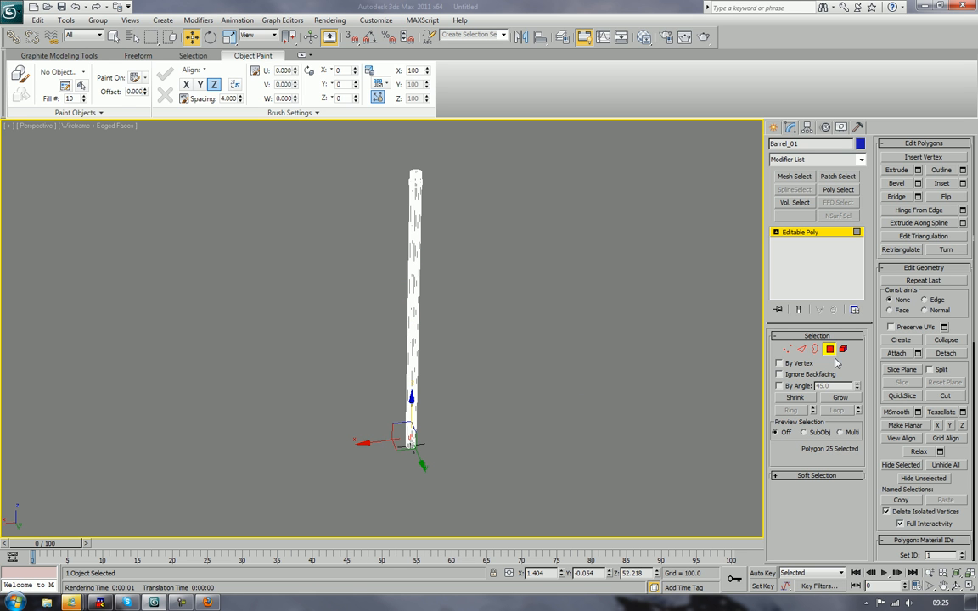
pyautogui.click(833, 349)
pyautogui.press('F3')
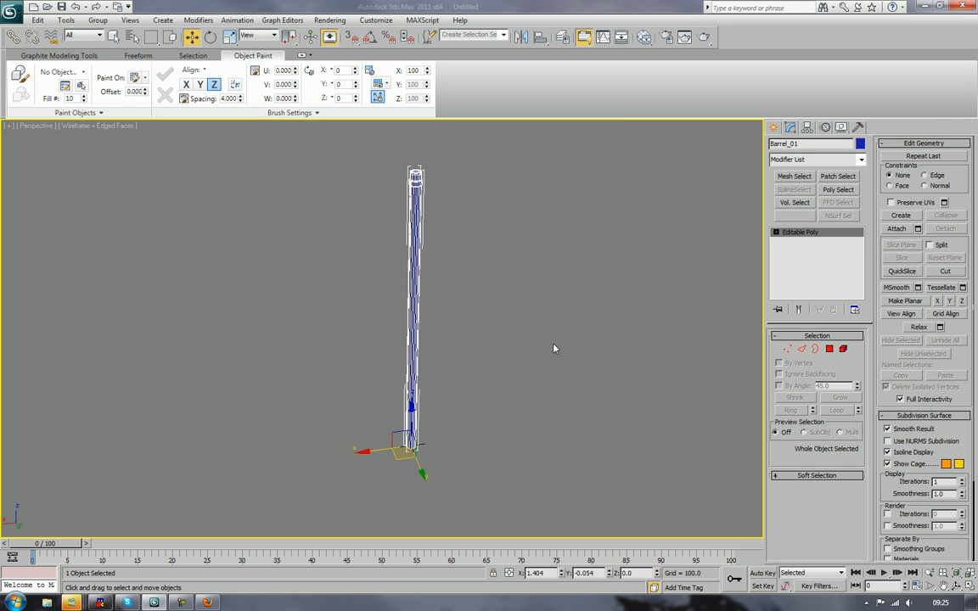
pyautogui.press('F3')
# - Turn off the edged-faces display and switch to the Top view framed on the barrel
pyautogui.moveTo(552, 345)
pyautogui.keyDown('alt'); pyautogui.mouseDown(button='middle')
pyautogui.moveTo(544, 426)
pyautogui.moveTo(546, 405)
pyautogui.moveTo(537, 413)
pyautogui.mouseUp(button='middle'); pyautogui.keyUp('alt')
pyautogui.press('F4')
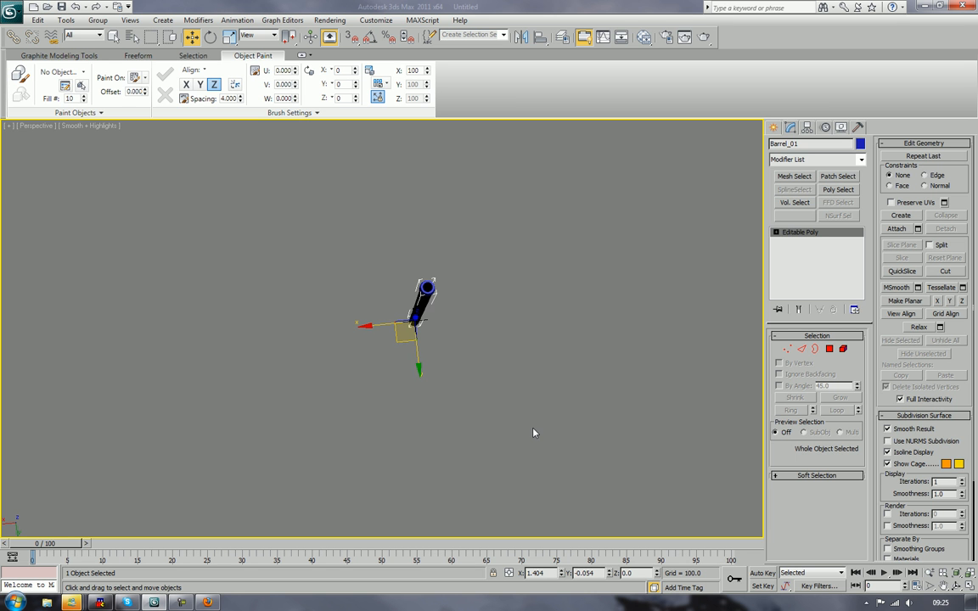
pyautogui.scroll(7, 547, 393)
pyautogui.moveTo(548, 389); pyautogui.dragTo(463, 449, button='middle')
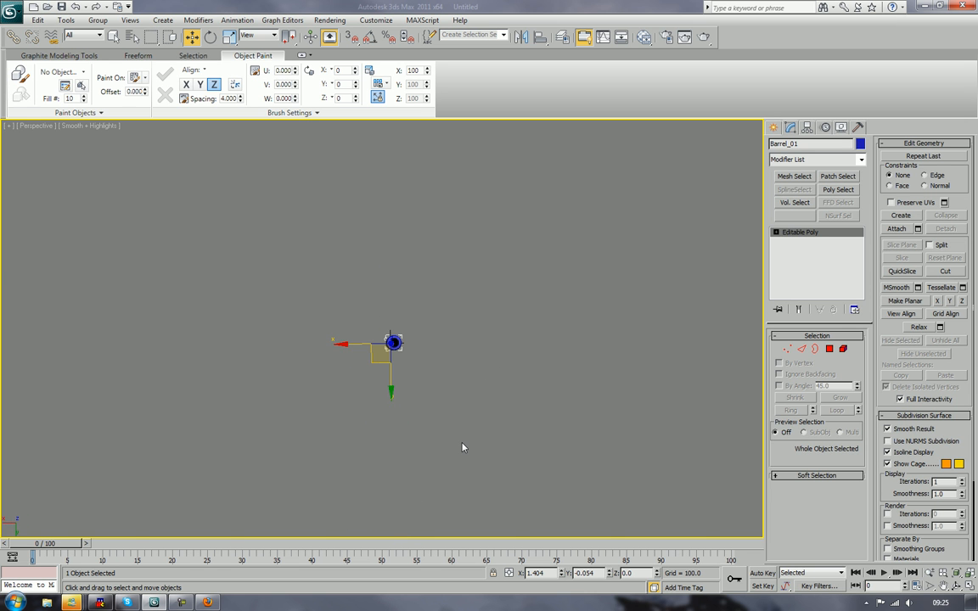
pyautogui.press('t')
pyautogui.press('z')
# - Create a cylinder about 134 in radius and 66 high overlapping the barrel, and shift it so the barrel sits inside its rim
pyautogui.scroll(-8, 459, 442)
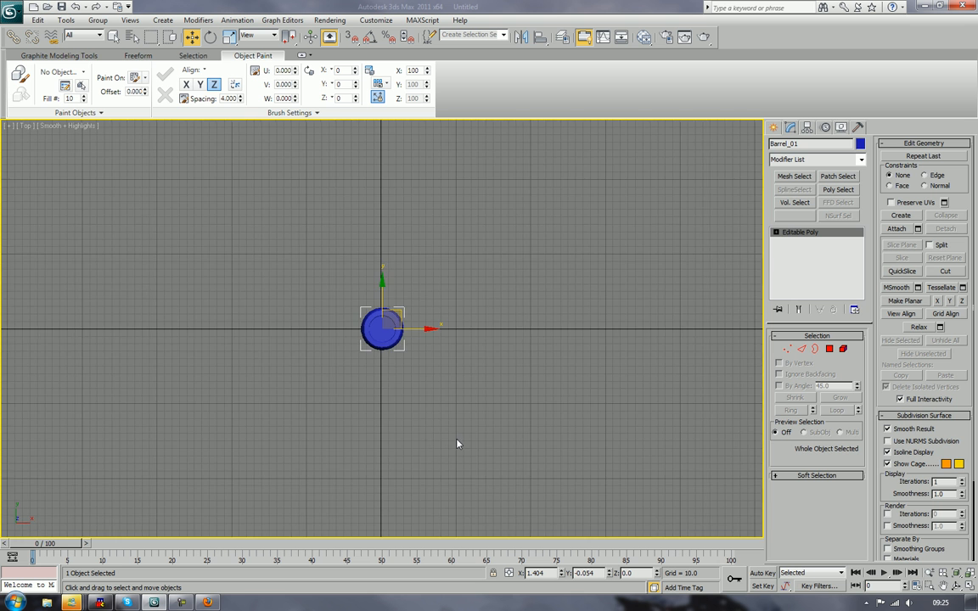
pyautogui.scroll(2, 375, 451)
pyautogui.moveTo(375, 452); pyautogui.dragTo(424, 445, button='middle')
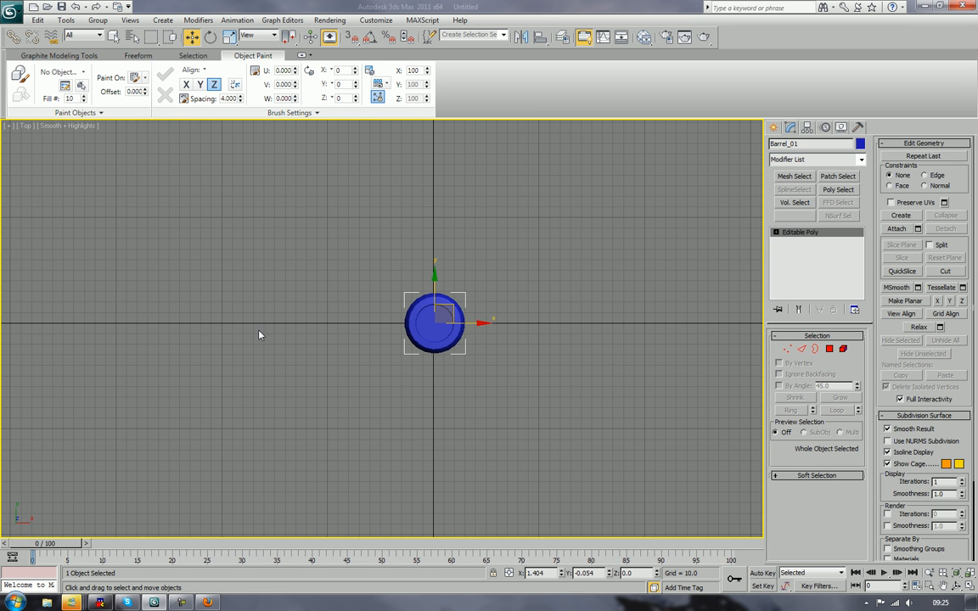
pyautogui.moveTo(260, 334); pyautogui.dragTo(389, 298, button='middle')
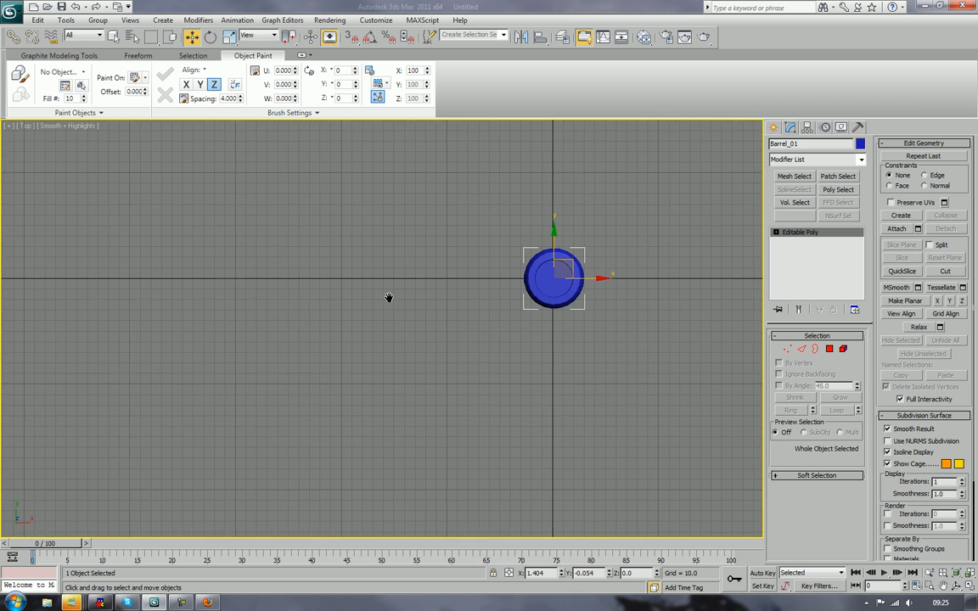
pyautogui.click(774, 127)
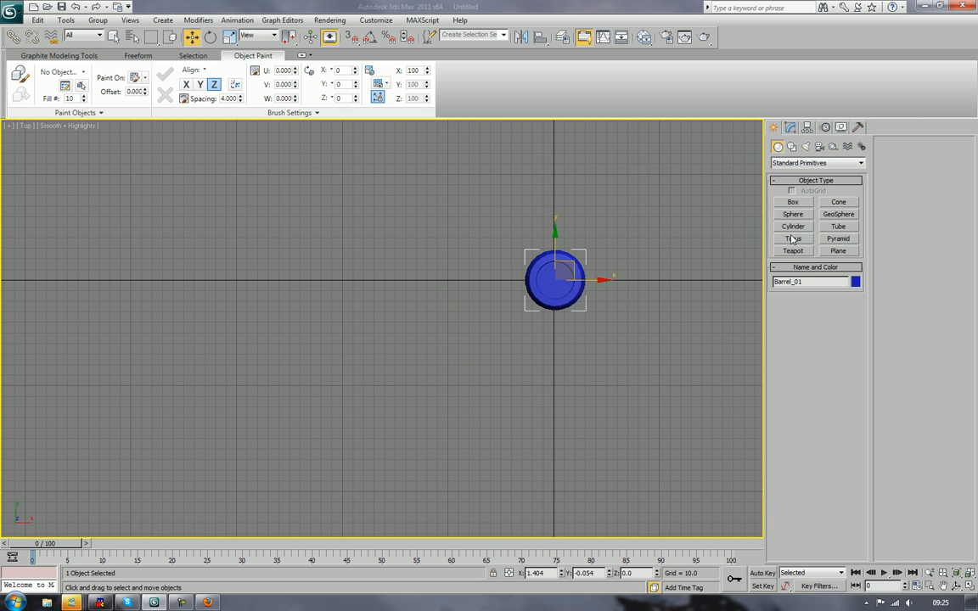
pyautogui.click(796, 227)
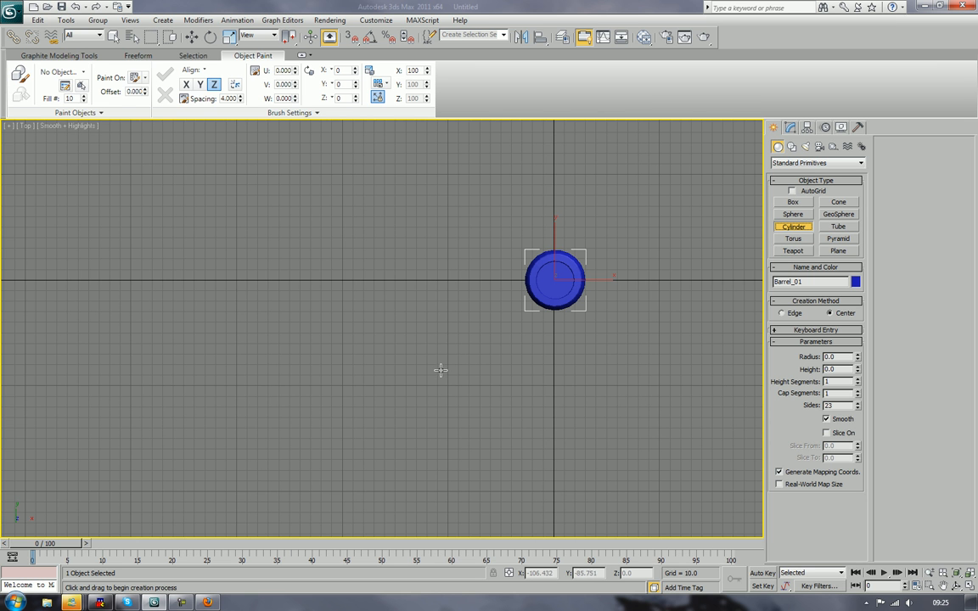
pyautogui.moveTo(456, 361); pyautogui.dragTo(453, 506)
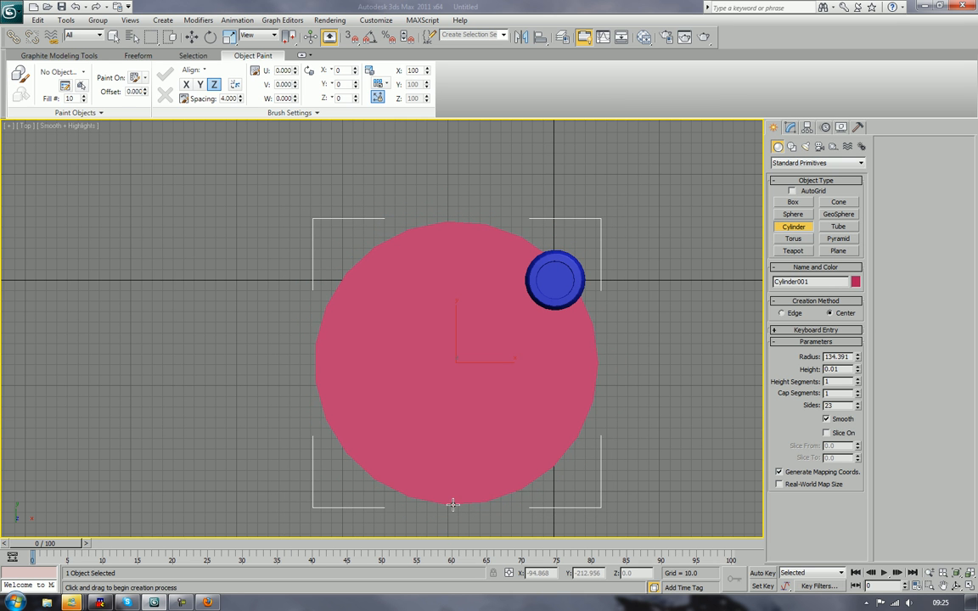
pyautogui.click(464, 435)
pyautogui.rightClick(464, 435)
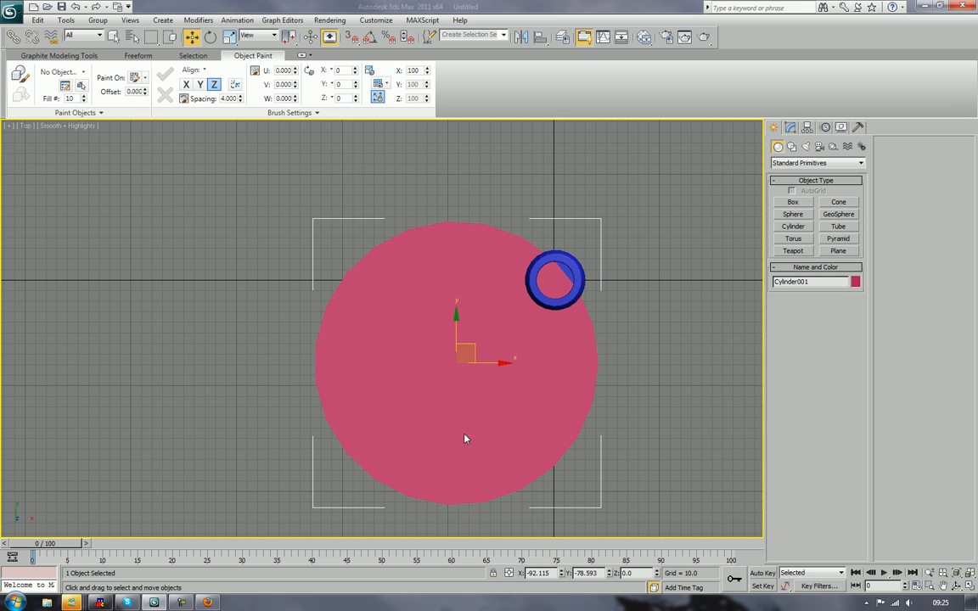
pyautogui.moveTo(483, 345); pyautogui.dragTo(510, 338)
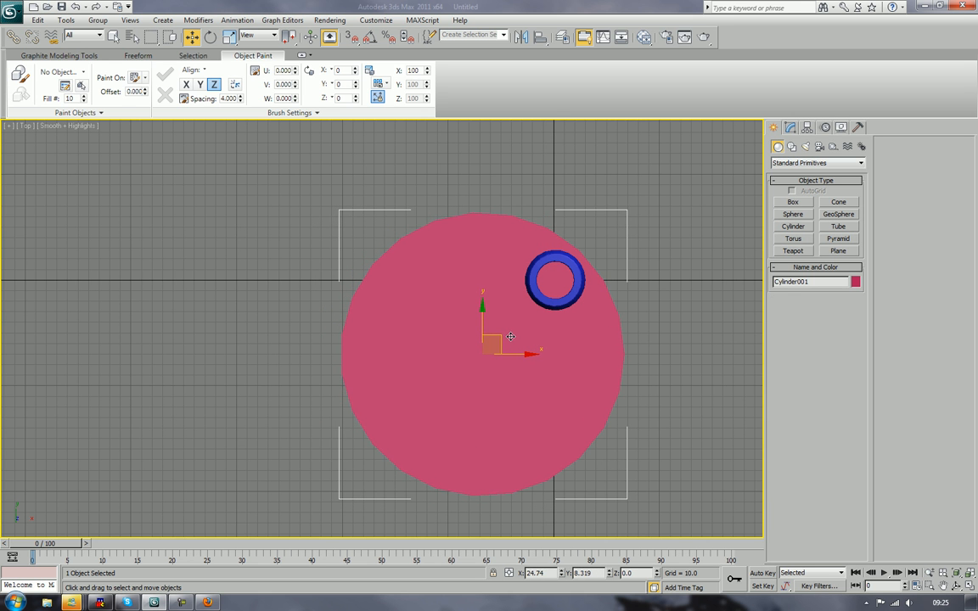
# - Raise the cylinder along the barrel to about Z 443 and clone a copy above it at about Z 698, named t_barrel_01
pyautogui.press('p')
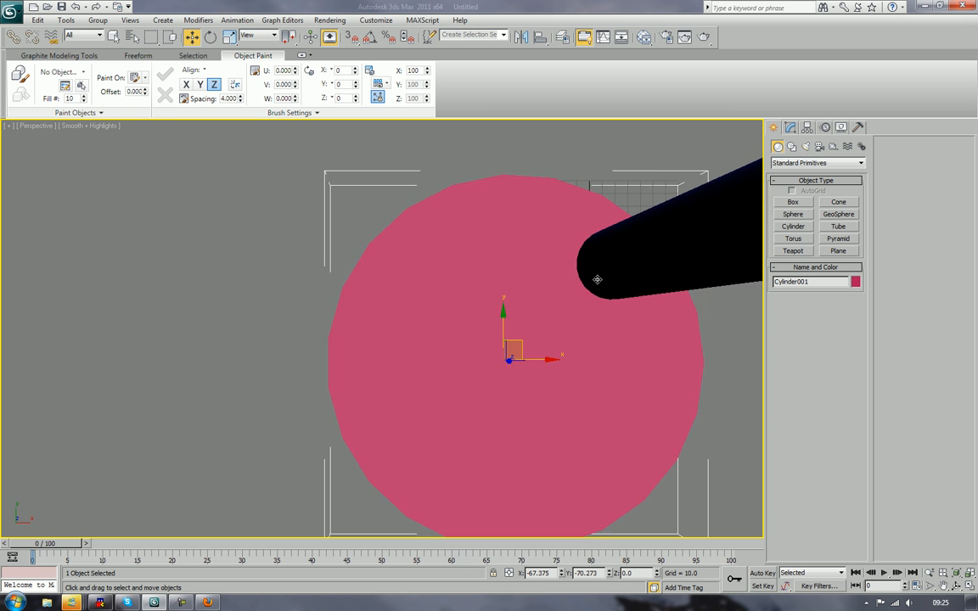
pyautogui.scroll(-10, 597, 279)
pyautogui.keyDown('alt'); pyautogui.moveTo(524, 332); pyautogui.dragTo(552, 286, button='middle'); pyautogui.keyUp('alt')
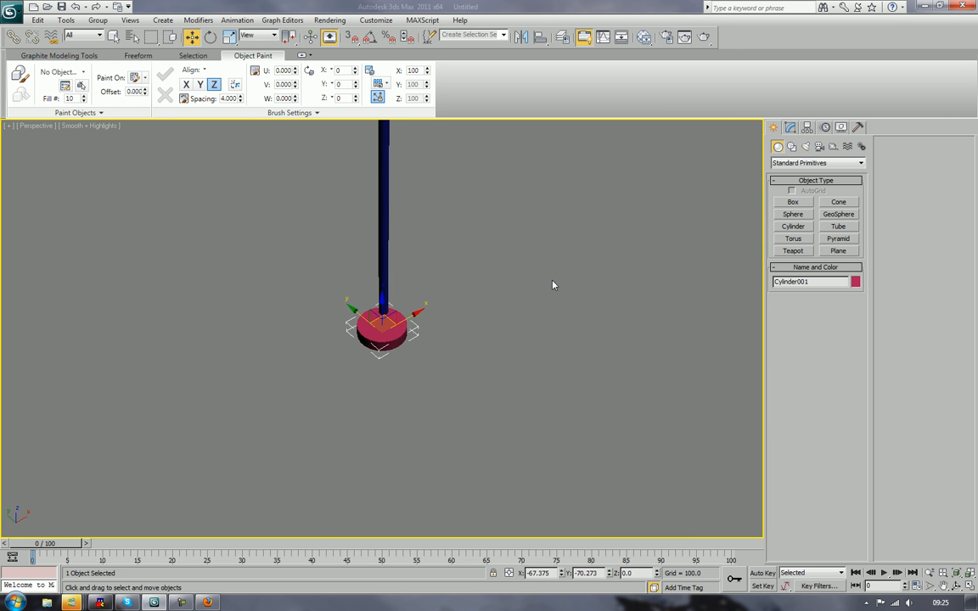
pyautogui.scroll(3, 543, 281)
pyautogui.scroll(-5, 521, 271)
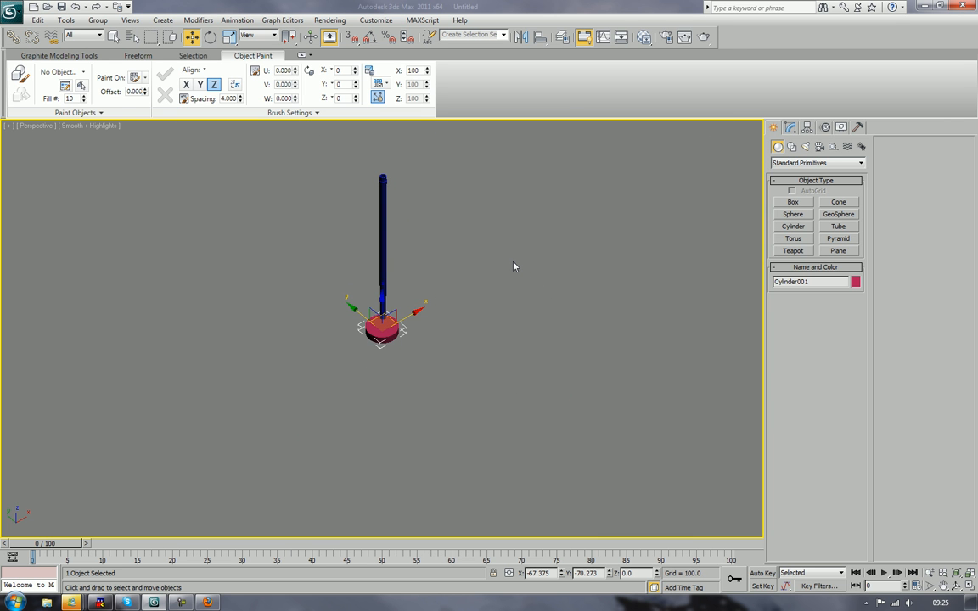
pyautogui.moveTo(512, 267); pyautogui.dragTo(486, 345, button='middle')
pyautogui.scroll(-2, 487, 347)
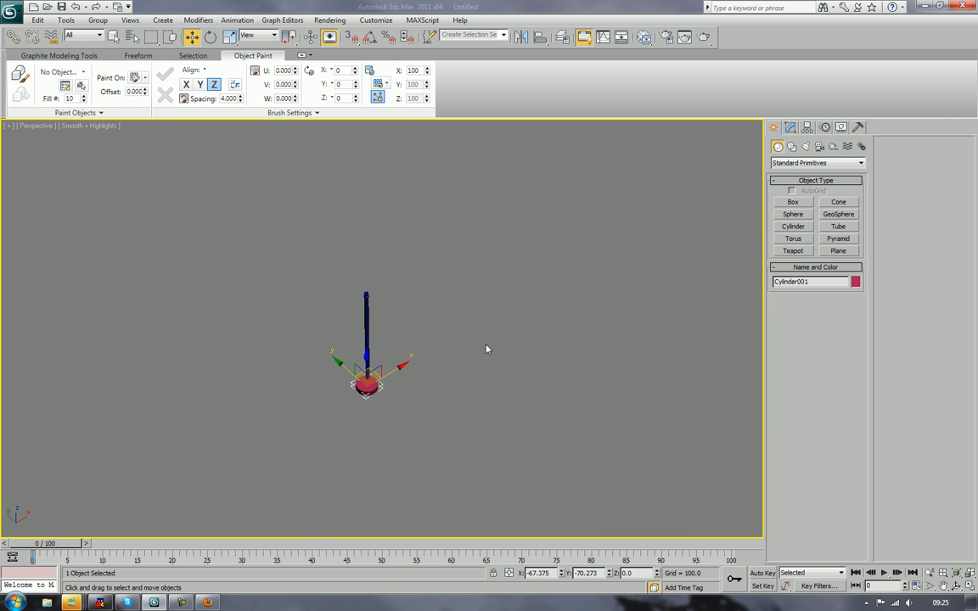
pyautogui.moveTo(368, 357); pyautogui.dragTo(367, 317)
pyautogui.doubleClick(479, 333)
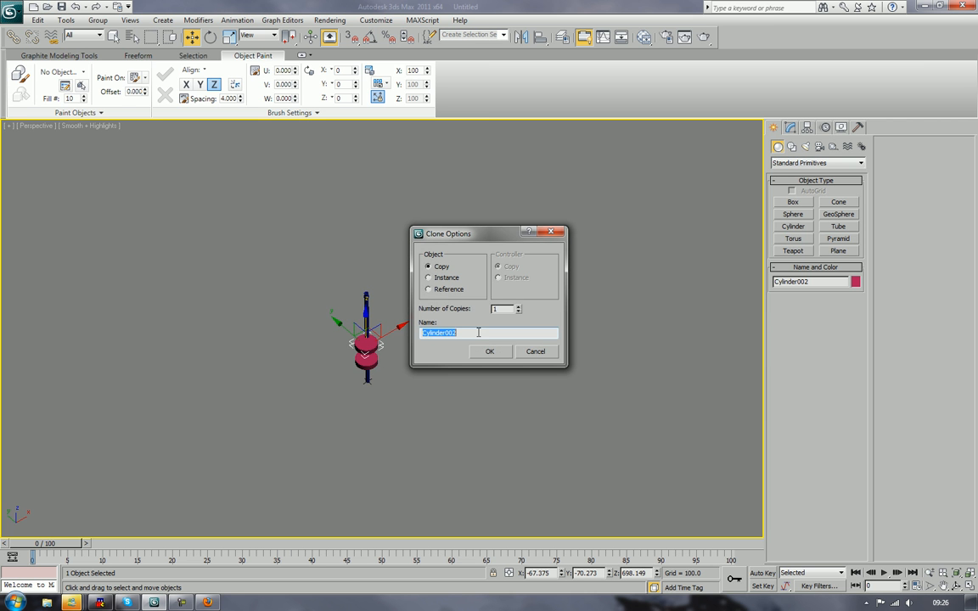
pyautogui.click(479, 333)
pyautogui.doubleClick(480, 332)
pyautogui.write('t_barrel_01')
pyautogui.press('Return')
# - Rename the original lower cylinder as f_barrel_01 and deselect it
pyautogui.click(367, 362)
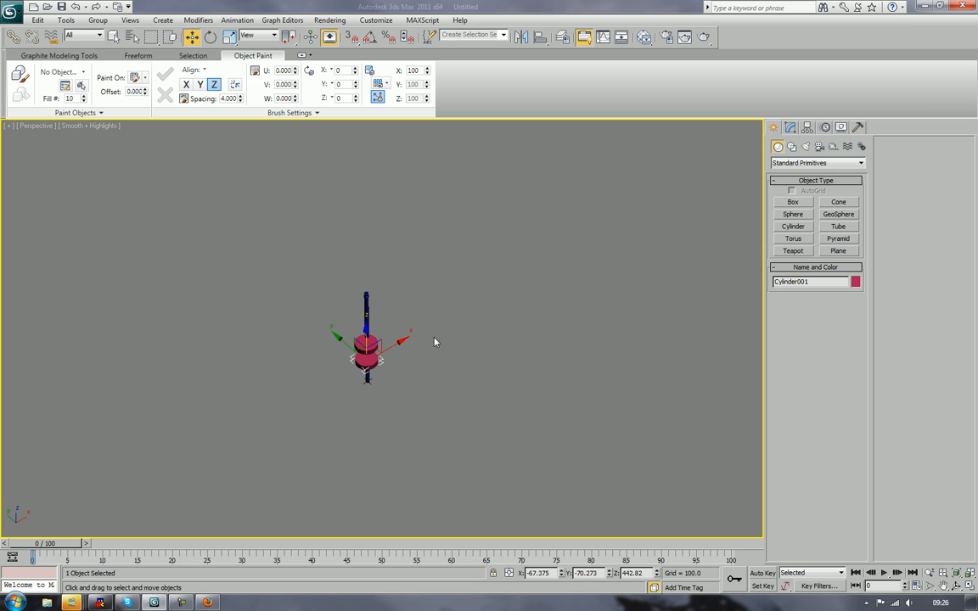
pyautogui.click(790, 127)
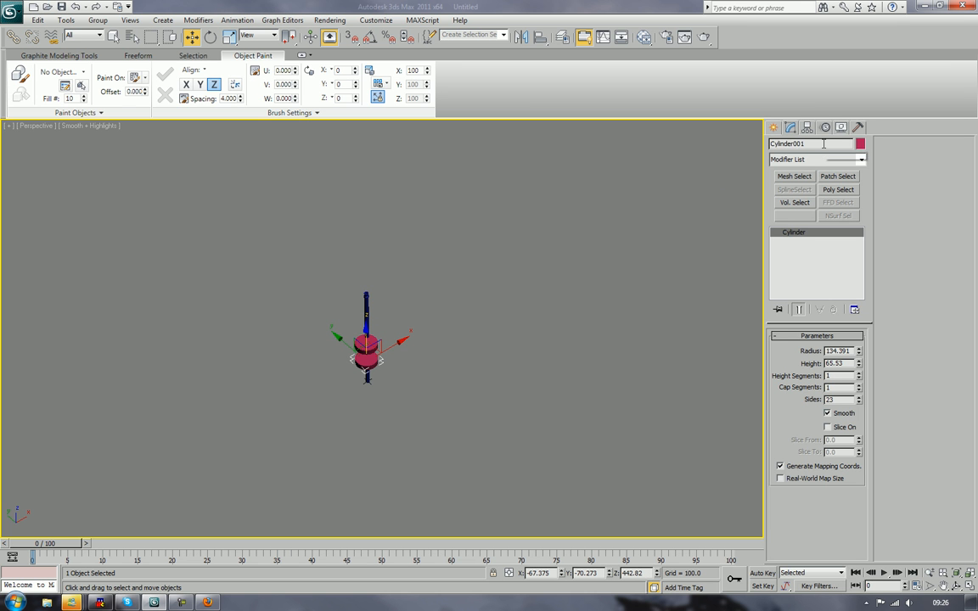
pyautogui.click(823, 144)
pyautogui.write('f_barrel_00')
pyautogui.press('BackSpace')
pyautogui.write('1')
pyautogui.click(422, 341)
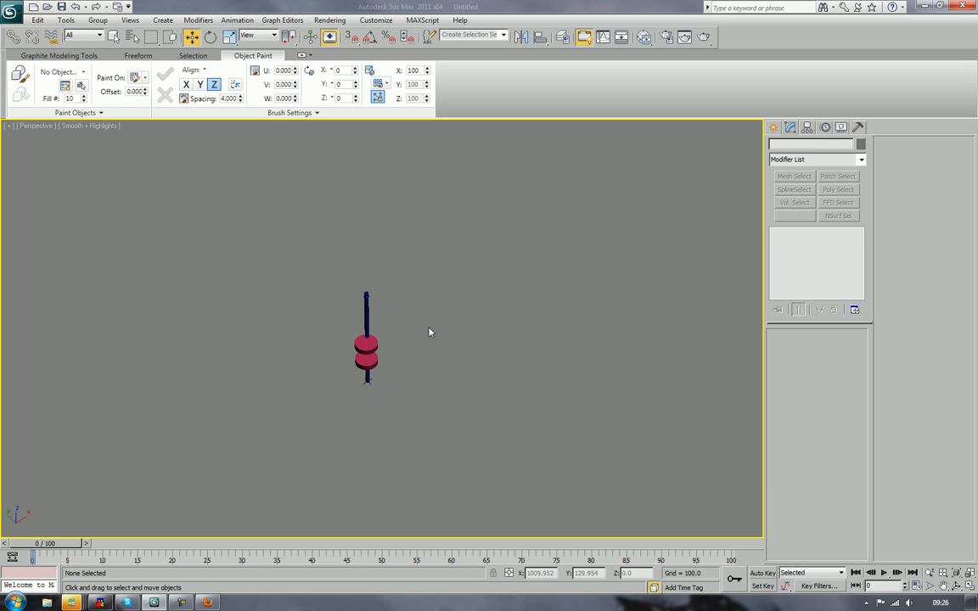
# - Move the t_barrel_01 disc up the barrel to about Z 1309 and reduce its height to about 14.4
pyautogui.keyDown('alt'); pyautogui.moveTo(437, 275); pyautogui.dragTo(460, 348, button='middle'); pyautogui.keyUp('alt')
pyautogui.click(395, 343)
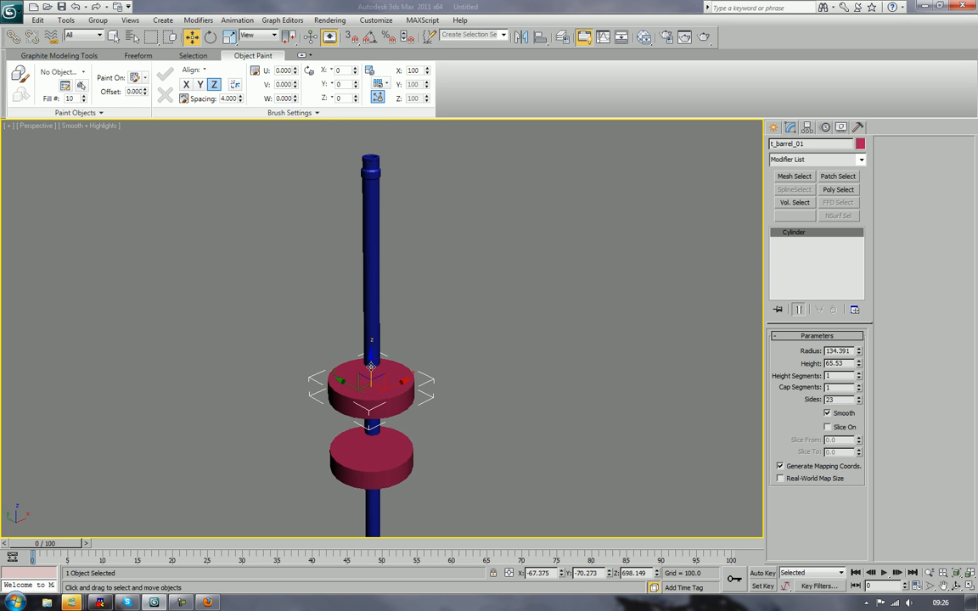
pyautogui.moveTo(371, 367); pyautogui.dragTo(405, 170)
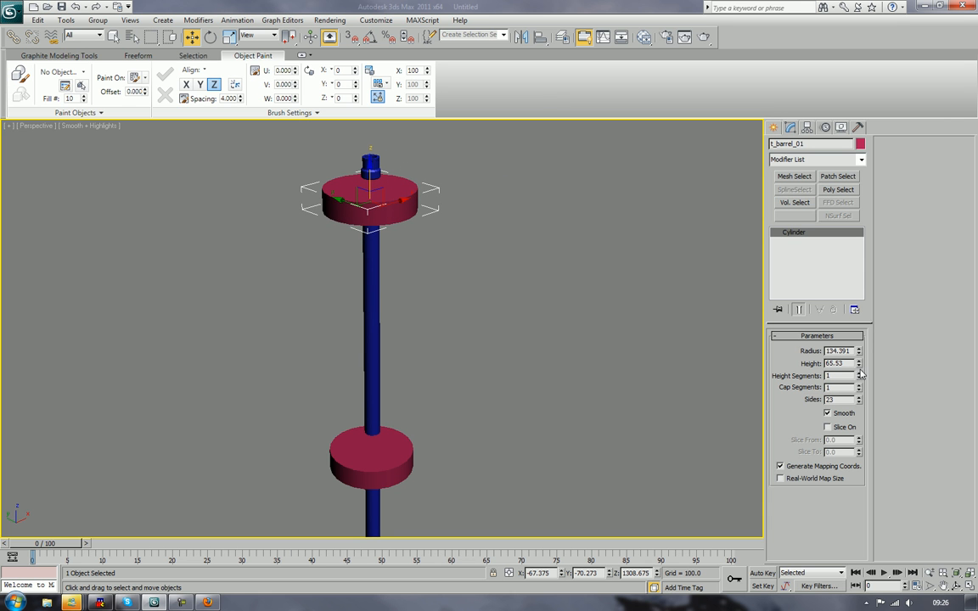
pyautogui.moveTo(859, 366); pyautogui.dragTo(855, 412)
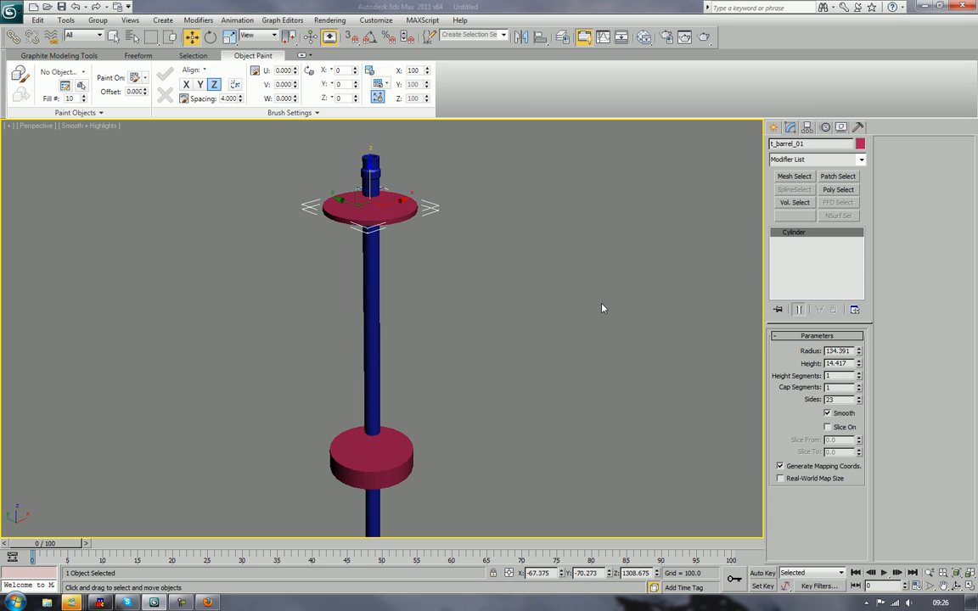
# - Position the thin t_barrel_01 disc directly beneath the muzzle collar, at about Z 1360, and deselect it
pyautogui.moveTo(371, 177); pyautogui.dragTo(371, 159)
pyautogui.click(519, 201)
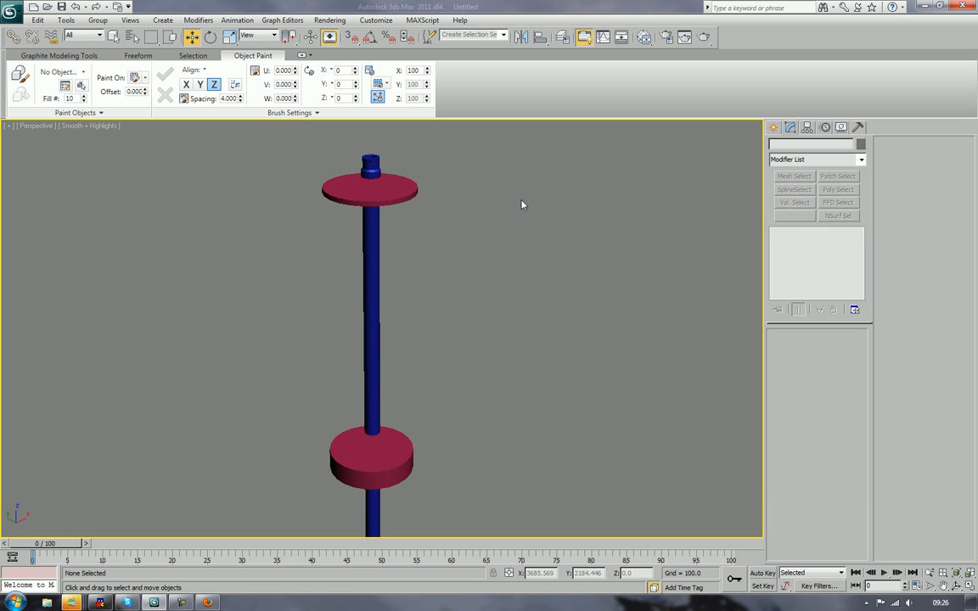
pyautogui.click(403, 192)
pyautogui.press('z')
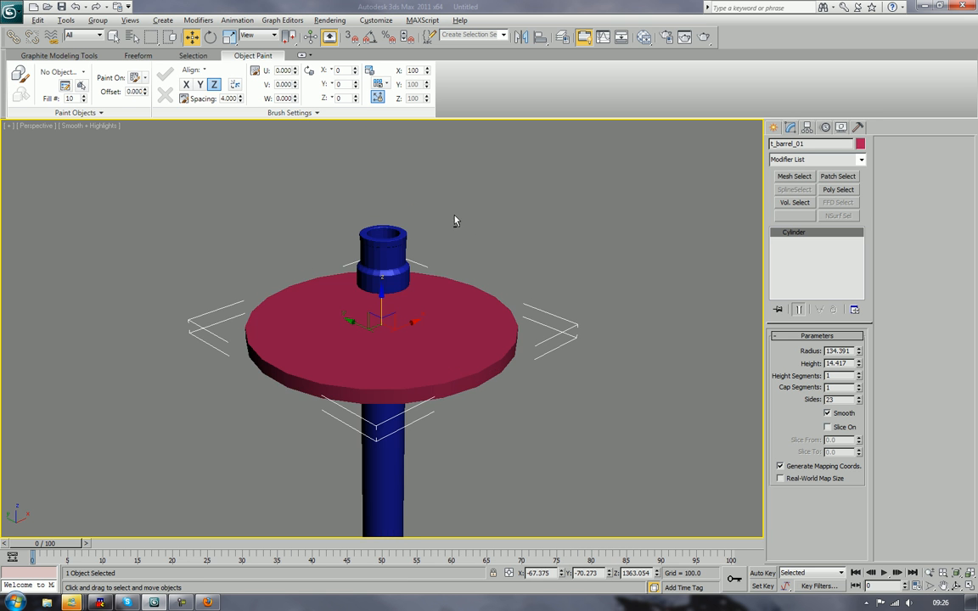
pyautogui.keyDown('alt'); pyautogui.moveTo(454, 221); pyautogui.dragTo(547, 194, button='middle'); pyautogui.keyUp('alt')
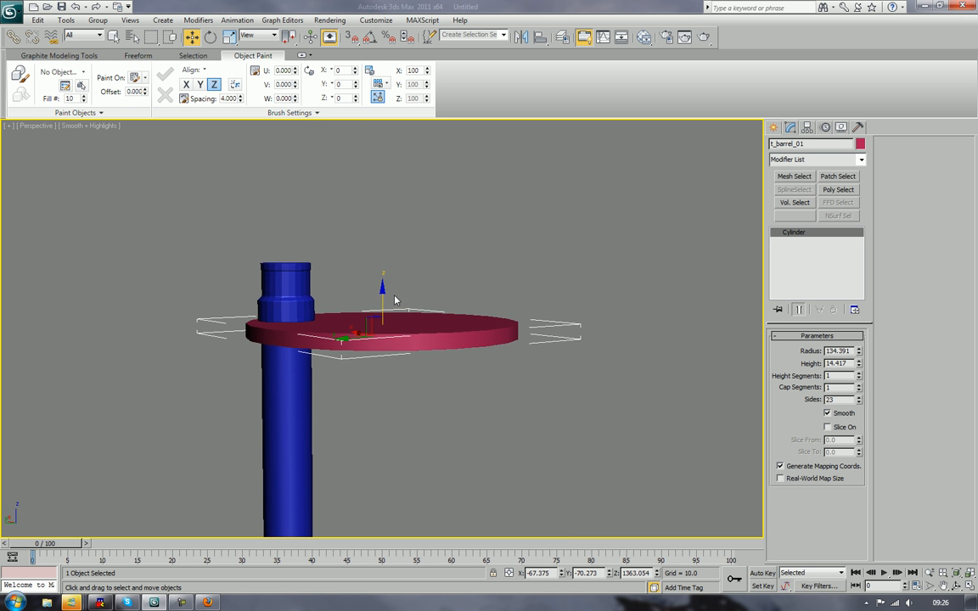
pyautogui.moveTo(382, 297); pyautogui.dragTo(383, 302)
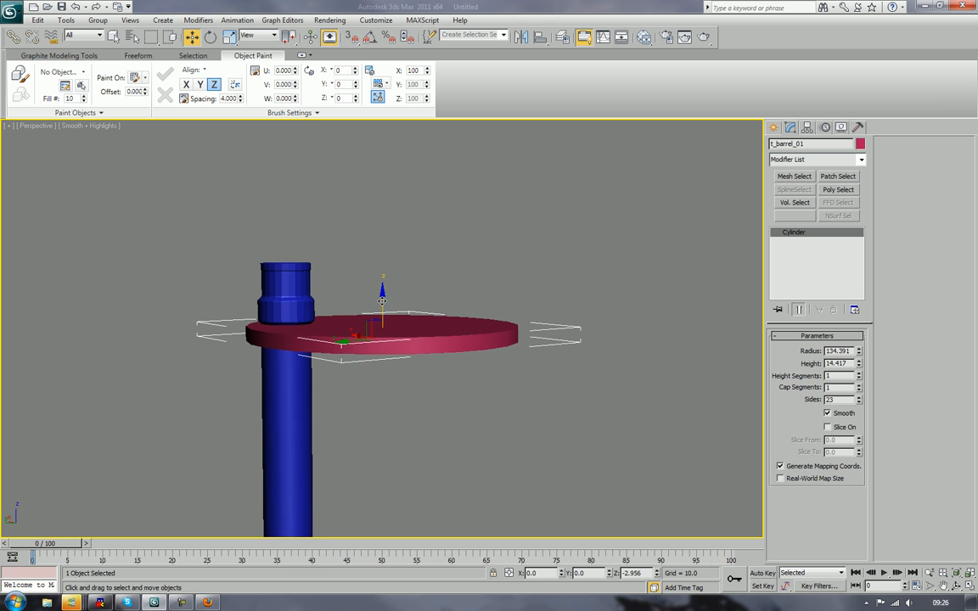
pyautogui.click(563, 262)
# - Clone the bottom end polygon of Barrel_01 down to about Z -101 as a separate object named BOOL_01
pyautogui.keyDown('alt'); pyautogui.moveTo(562, 263); pyautogui.dragTo(509, 299, button='middle'); pyautogui.keyUp('alt')
pyautogui.moveTo(502, 415); pyautogui.dragTo(504, 361, button='middle')
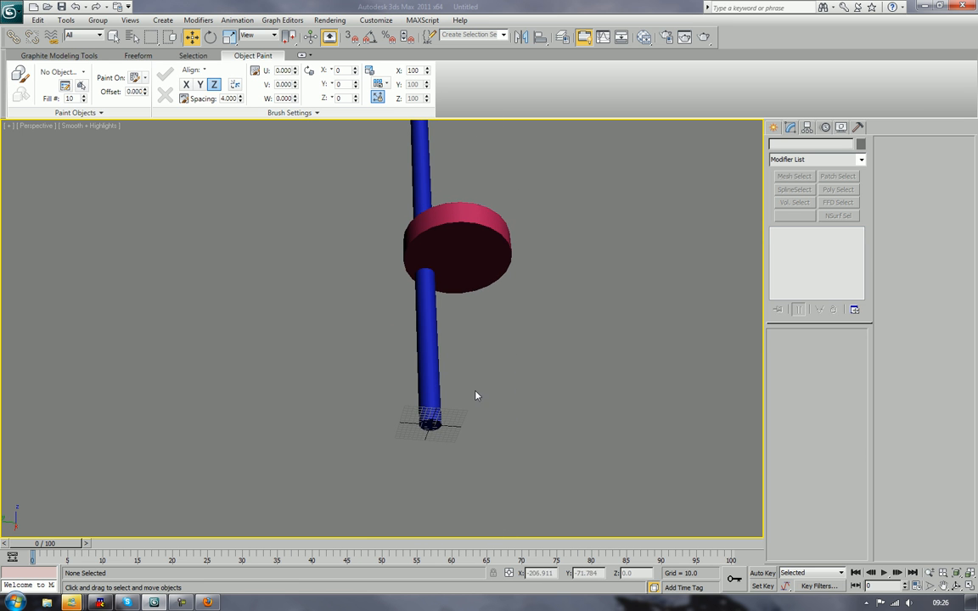
pyautogui.click(430, 424)
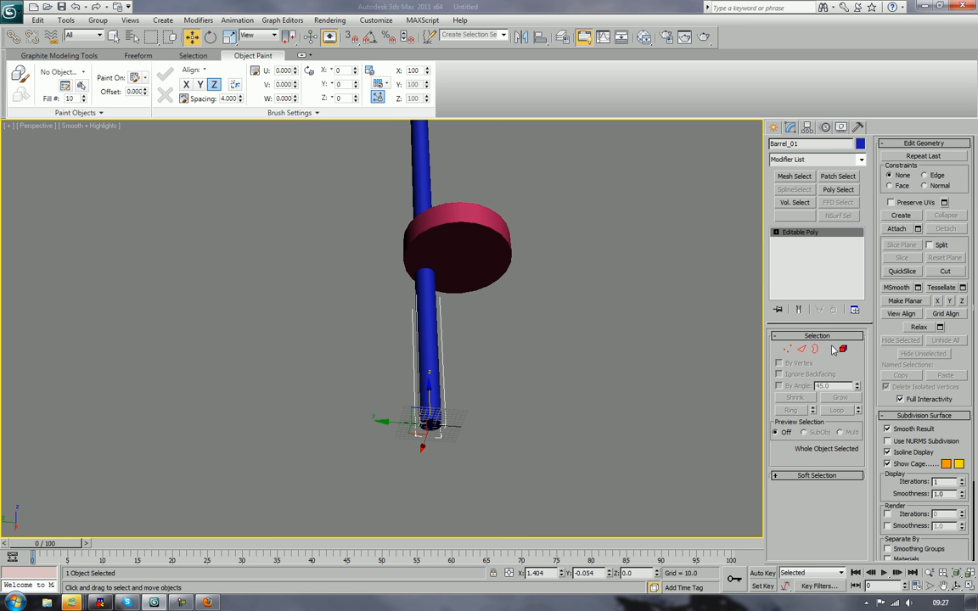
pyautogui.click(830, 349)
pyautogui.click(430, 418)
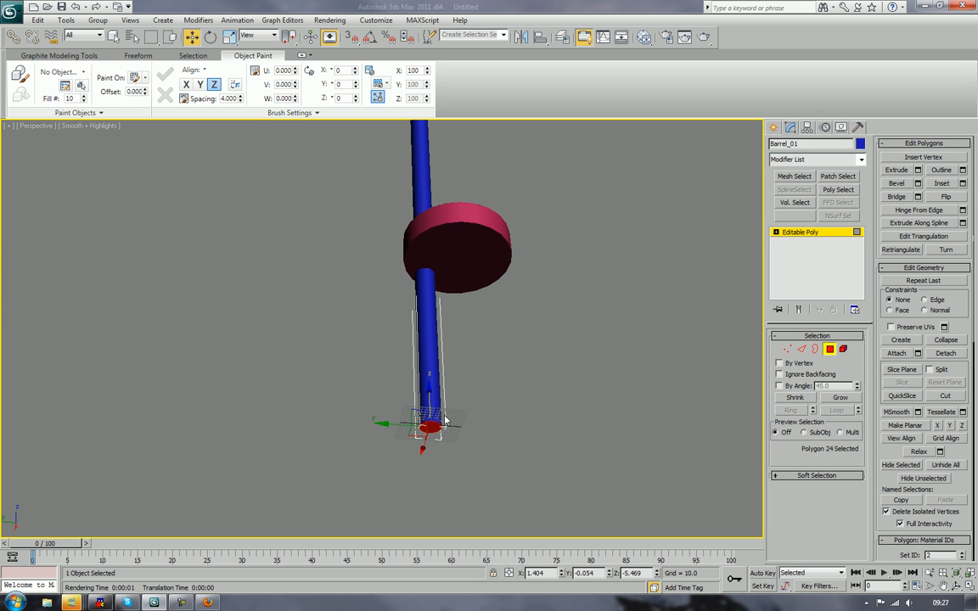
pyautogui.hotkey('ctrl', 'z')
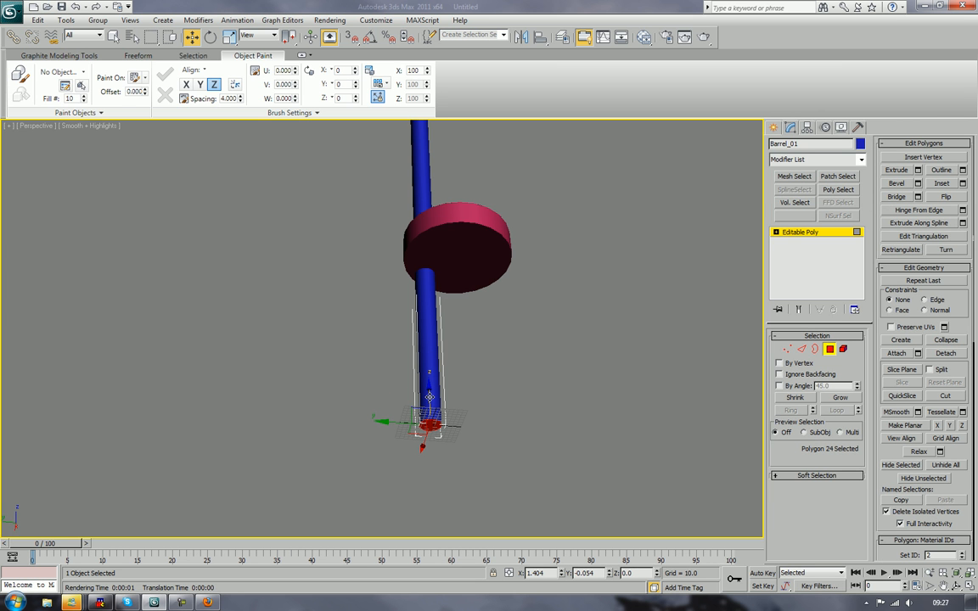
pyautogui.keyDown('shift'); pyautogui.moveTo(430, 397); pyautogui.dragTo(430, 462); pyautogui.keyUp('shift')
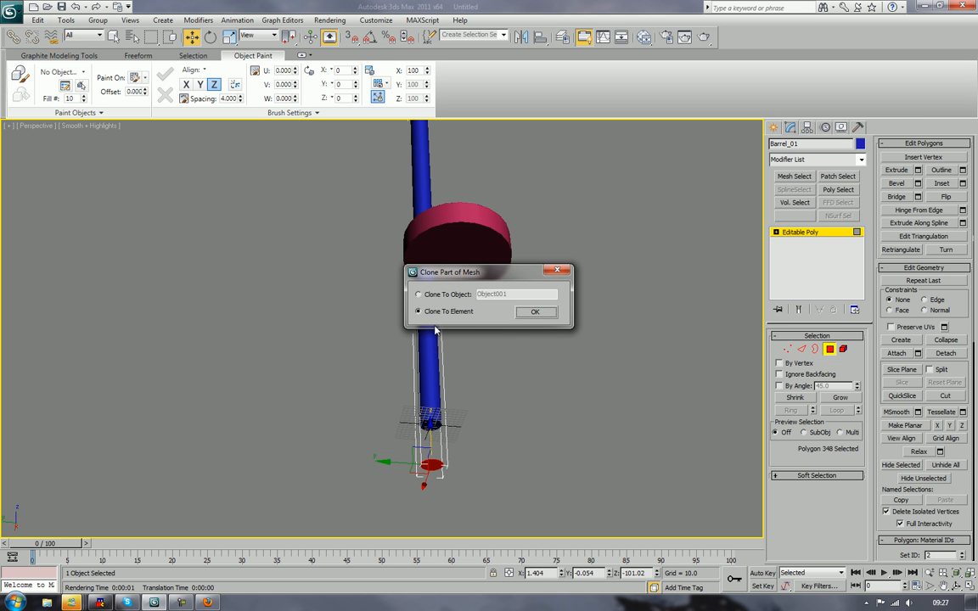
pyautogui.click(441, 295)
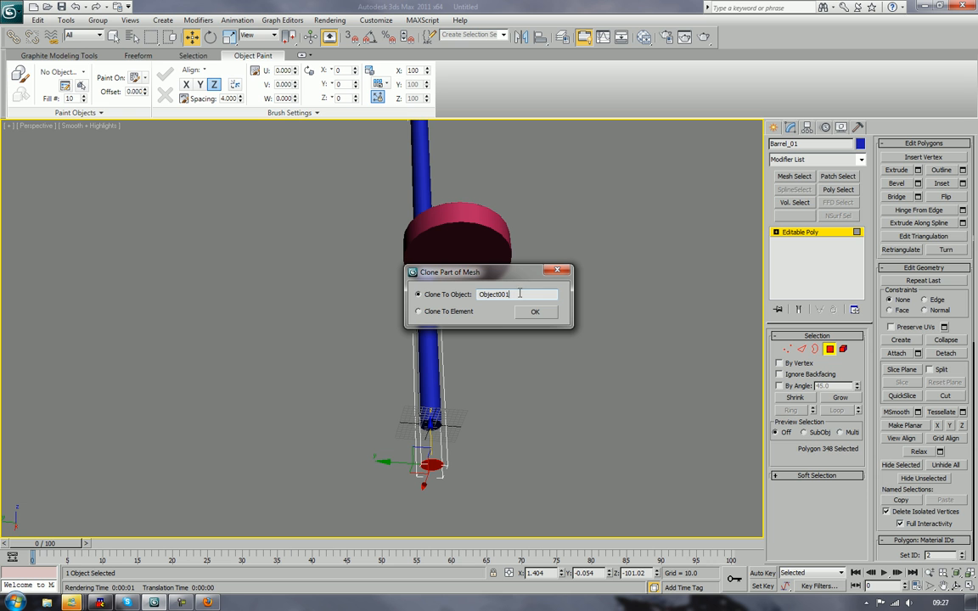
pyautogui.doubleClick(519, 294)
pyautogui.write('BOOL_')
pyautogui.press('Return')
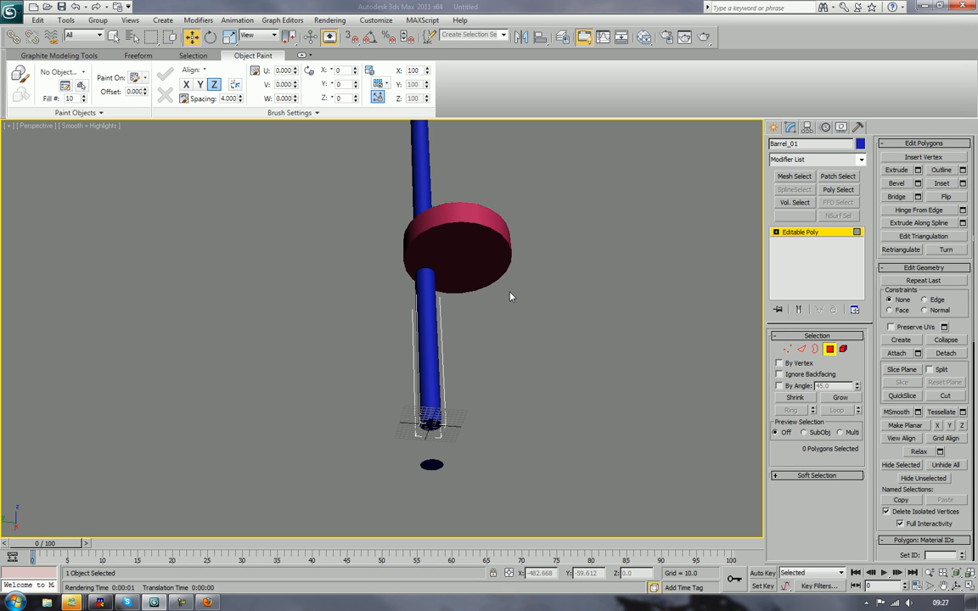
pyautogui.click(829, 349)
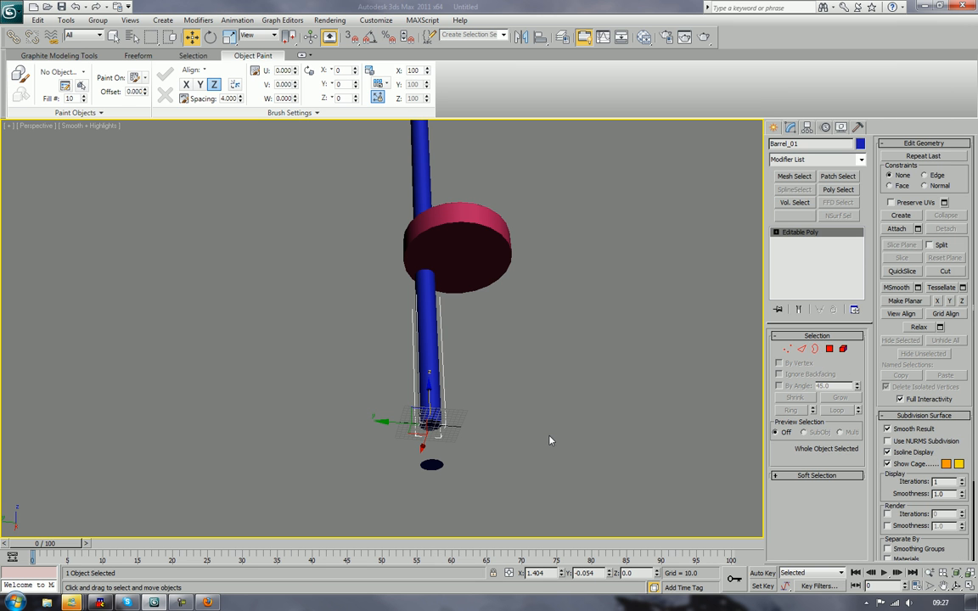
# - Extrude BOOL_01's border edges up along the barrel to about Z 1563, cap the open end and deselect the object
pyautogui.click(493, 391)
pyautogui.click(431, 465)
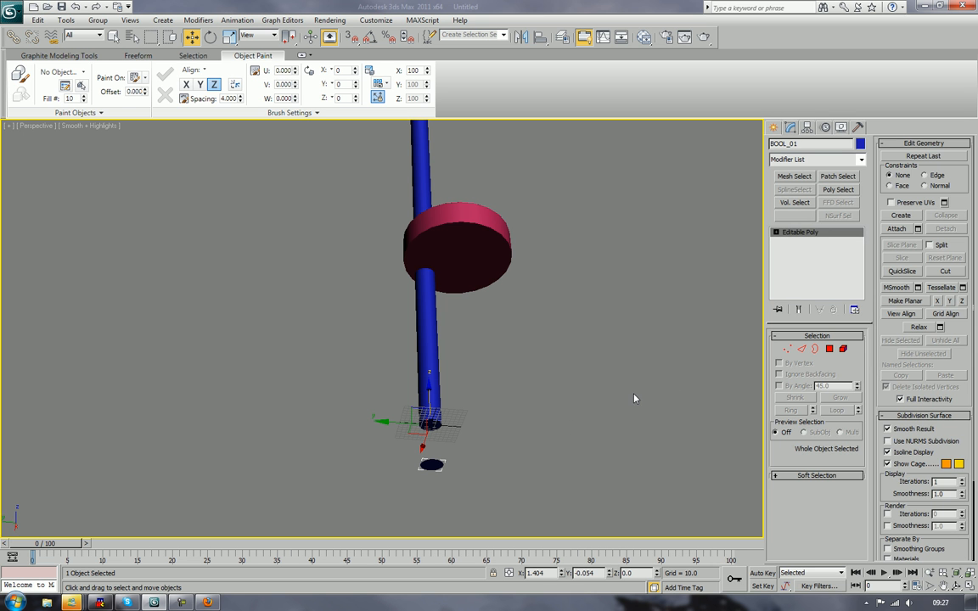
pyautogui.click(815, 349)
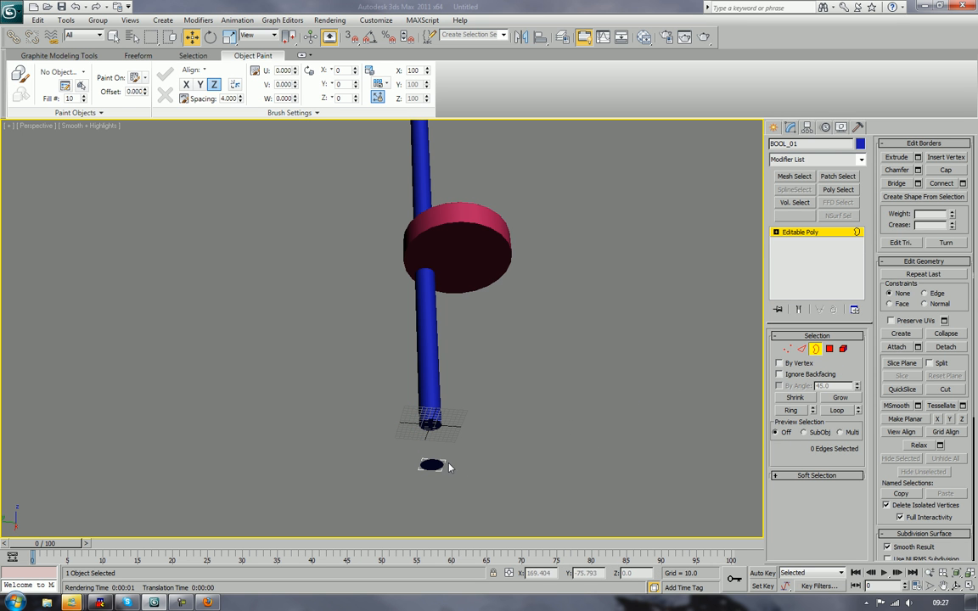
pyautogui.click(434, 461)
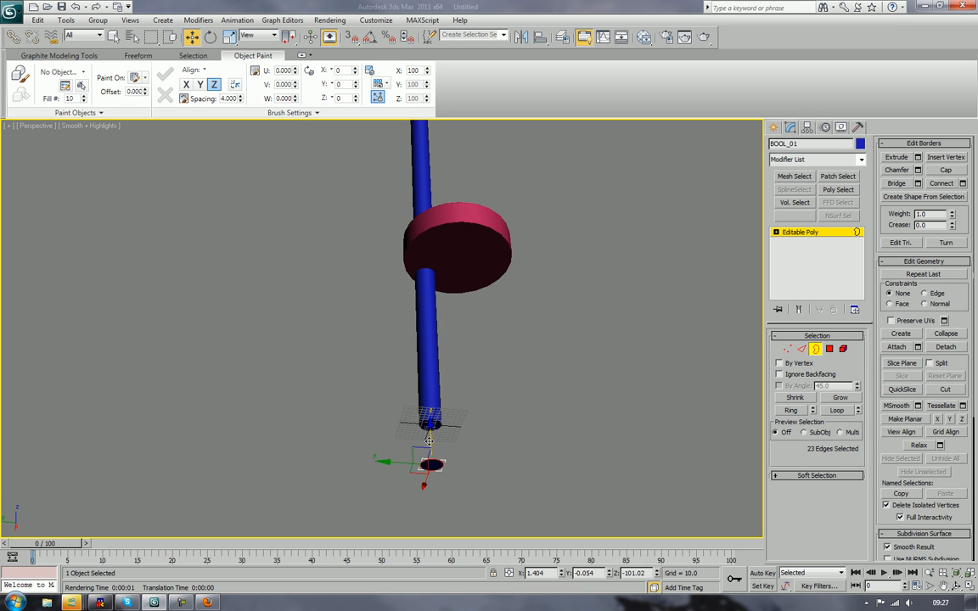
pyautogui.moveTo(429, 439); pyautogui.dragTo(425, 128)
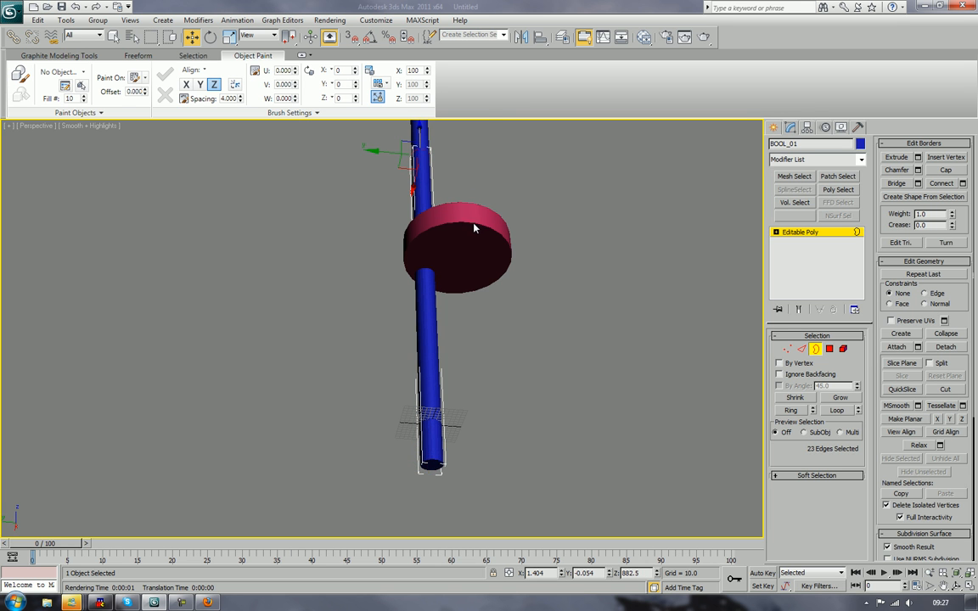
pyautogui.moveTo(474, 227); pyautogui.dragTo(474, 382, button='middle')
pyautogui.scroll(-5, 448, 304)
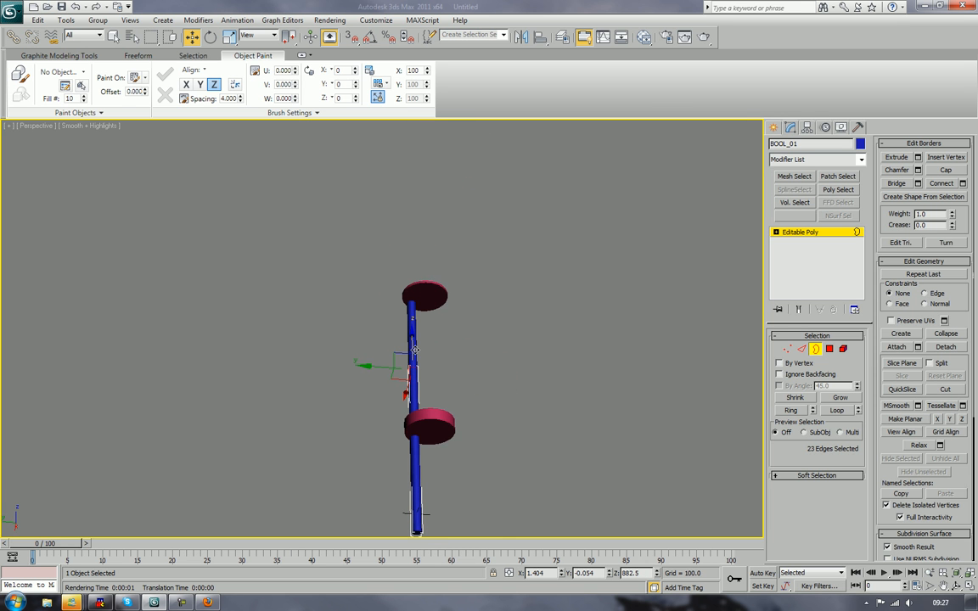
pyautogui.moveTo(415, 350); pyautogui.dragTo(414, 256)
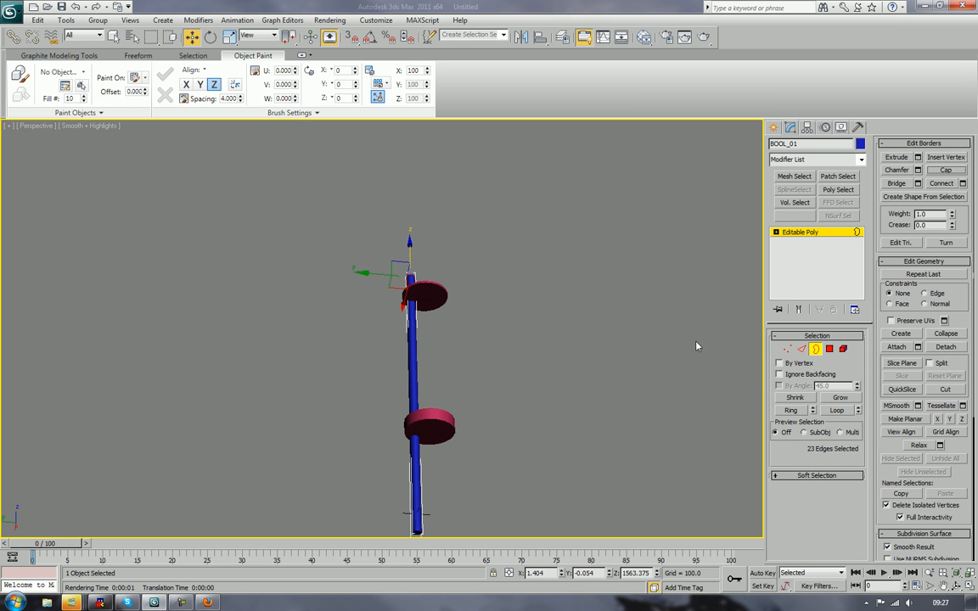
pyautogui.click(815, 351)
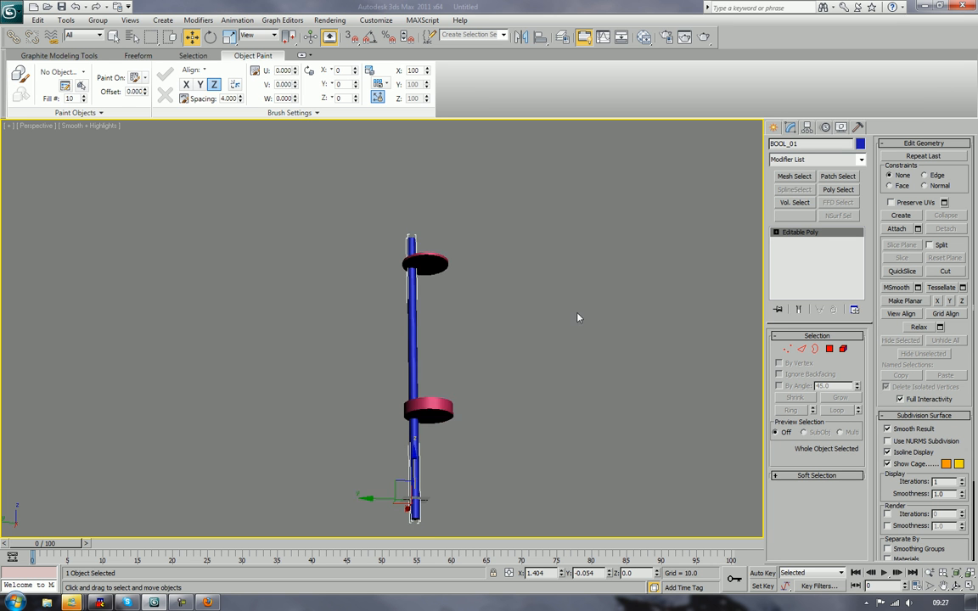
pyautogui.keyDown('alt'); pyautogui.moveTo(578, 317); pyautogui.dragTo(529, 291, button='middle'); pyautogui.keyUp('alt')
pyautogui.click(542, 346)
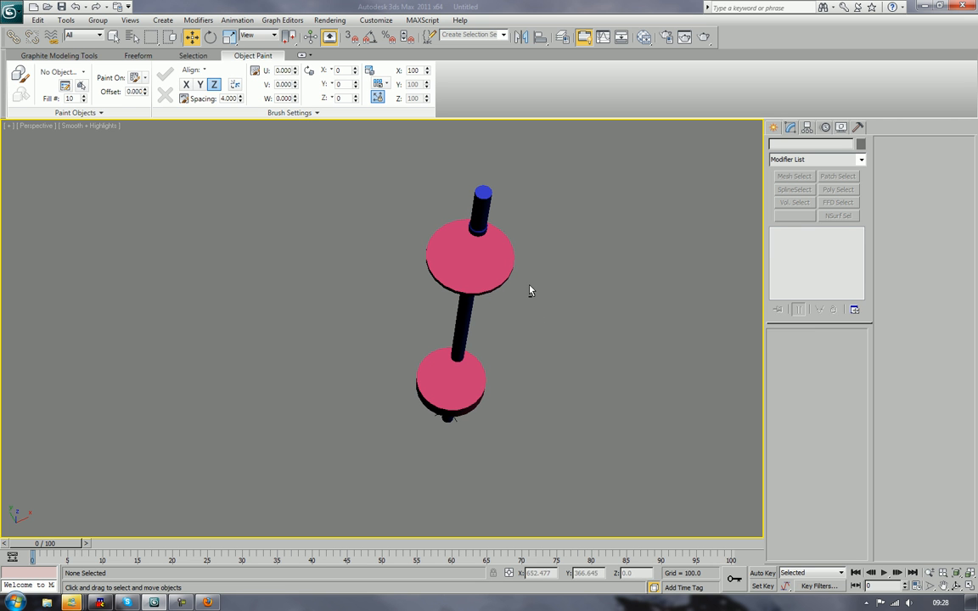
# - Align only BOOL_01's pivot to the t_barrel_01 disc's pivot point in X, Y and Z, and deselect it
pyautogui.moveTo(466, 170); pyautogui.dragTo(511, 199)
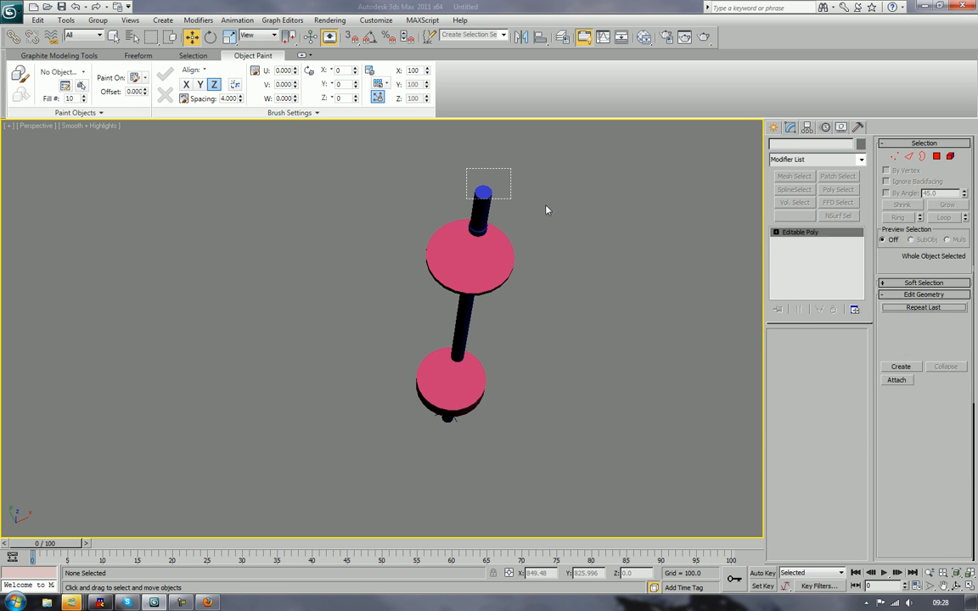
pyautogui.keyDown('alt'); pyautogui.moveTo(546, 210); pyautogui.dragTo(541, 274, button='middle'); pyautogui.keyUp('alt')
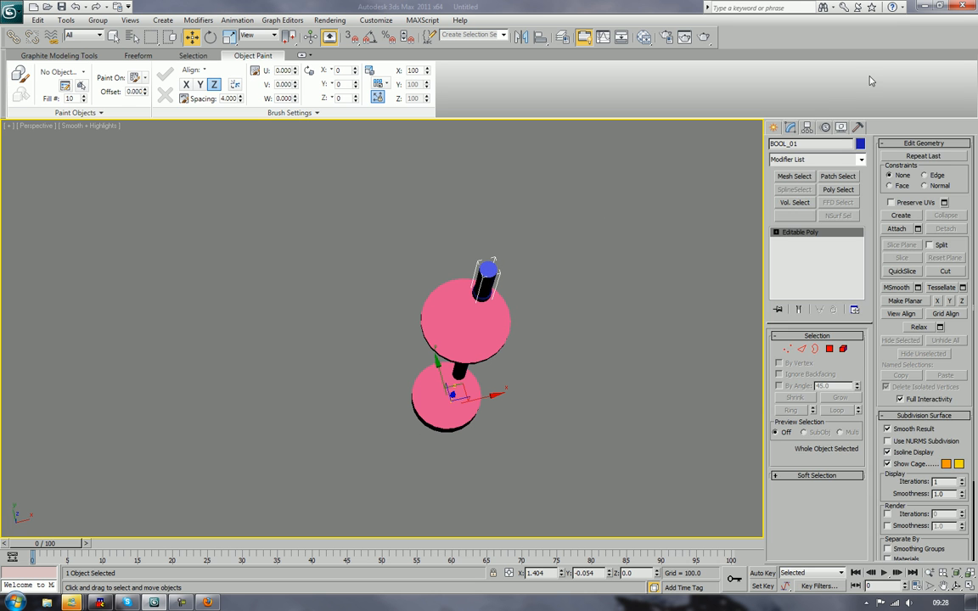
pyautogui.click(808, 127)
pyautogui.click(816, 201)
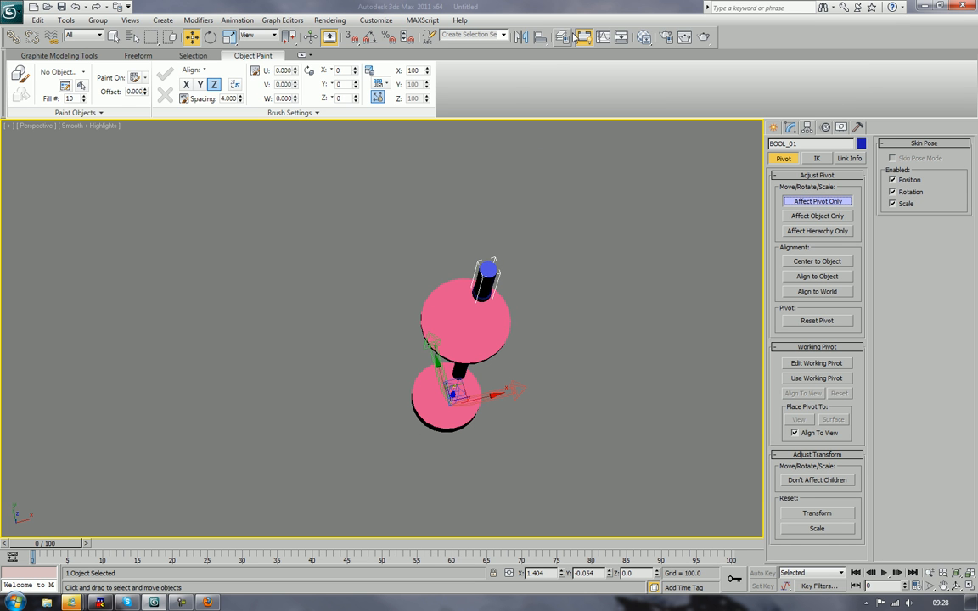
pyautogui.click(540, 39)
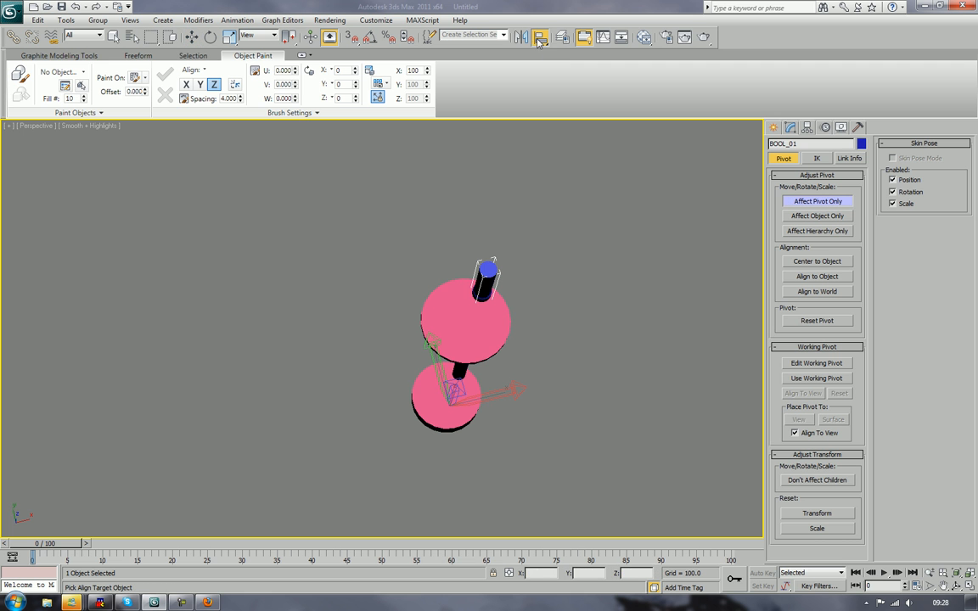
pyautogui.click(465, 281)
pyautogui.moveTo(505, 191); pyautogui.dragTo(677, 185)
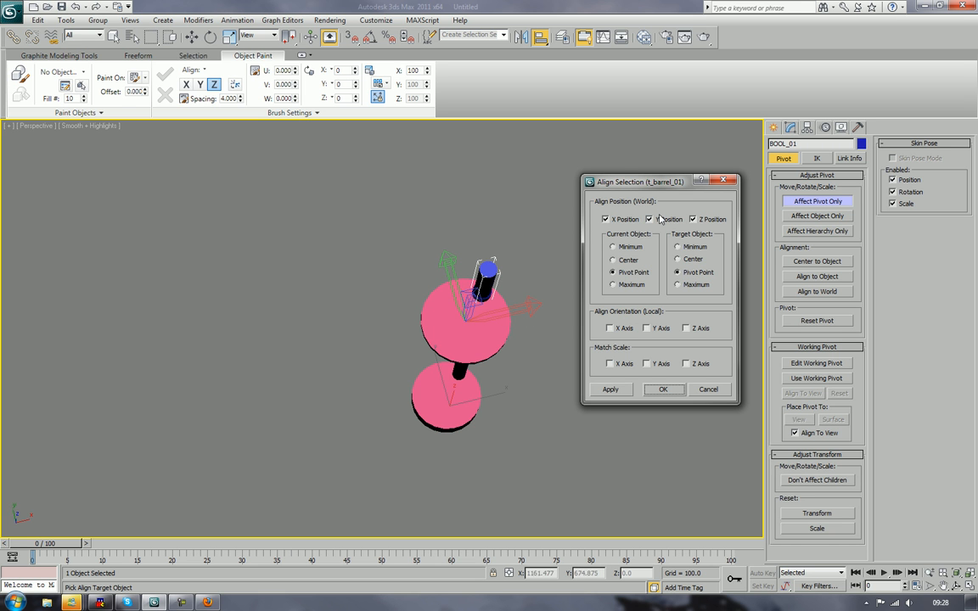
pyautogui.click(663, 389)
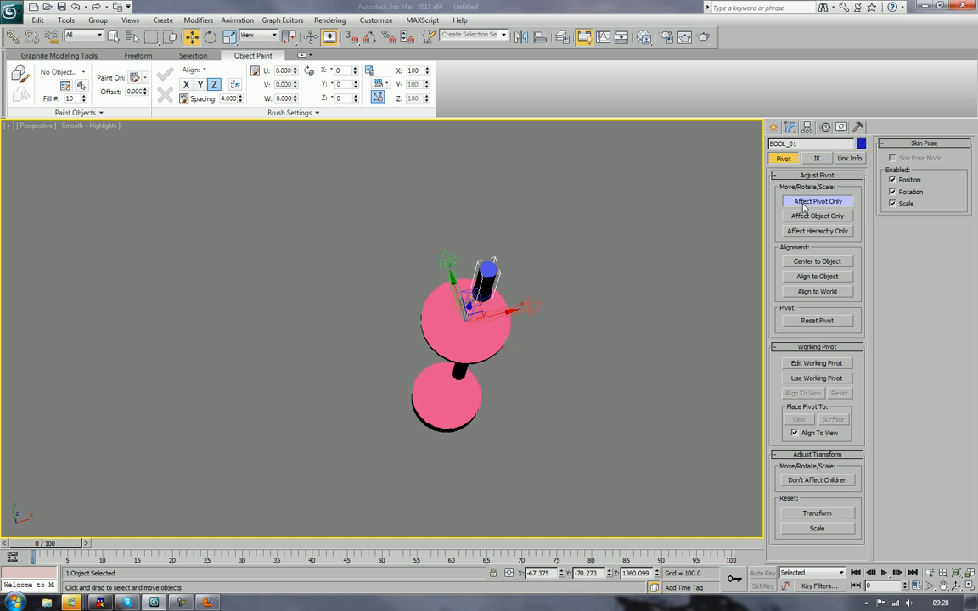
pyautogui.click(629, 386)
pyautogui.keyDown('alt'); pyautogui.moveTo(629, 386); pyautogui.dragTo(567, 396, button='middle'); pyautogui.keyUp('alt')
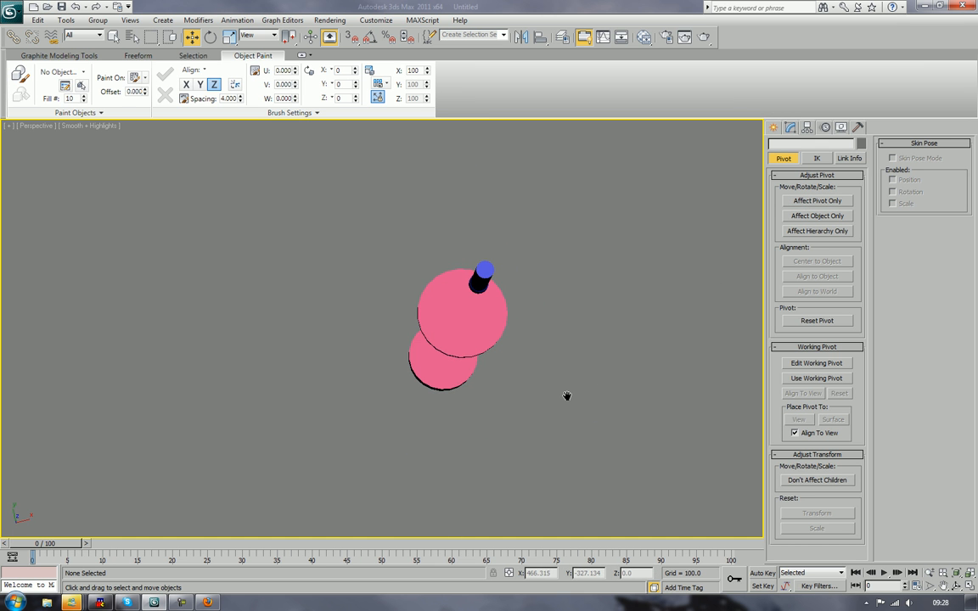
# - Open Calculator, divide 360 by 6 to get the angle between barrels, and close it
pyautogui.press('super')
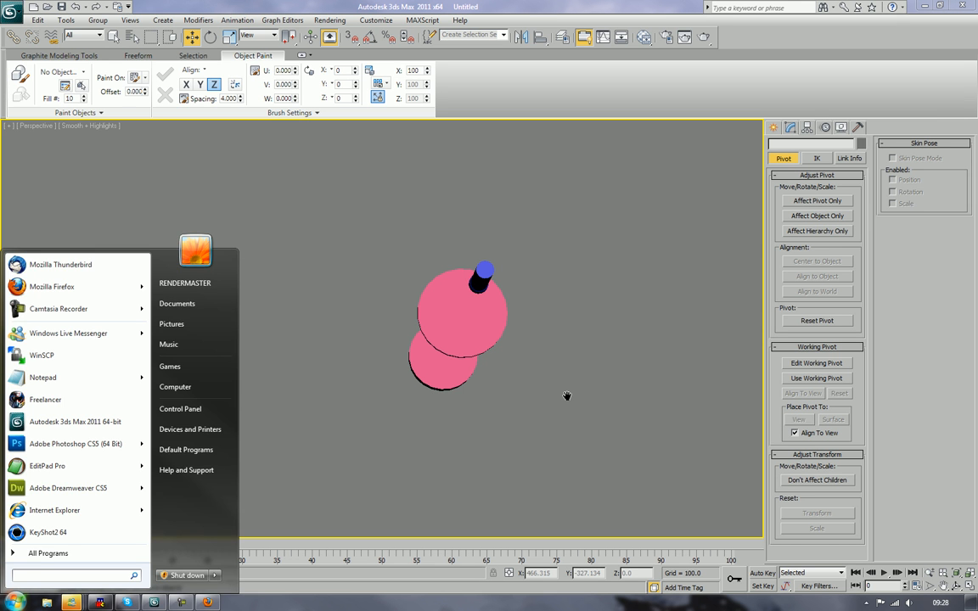
pyautogui.write('calculator')
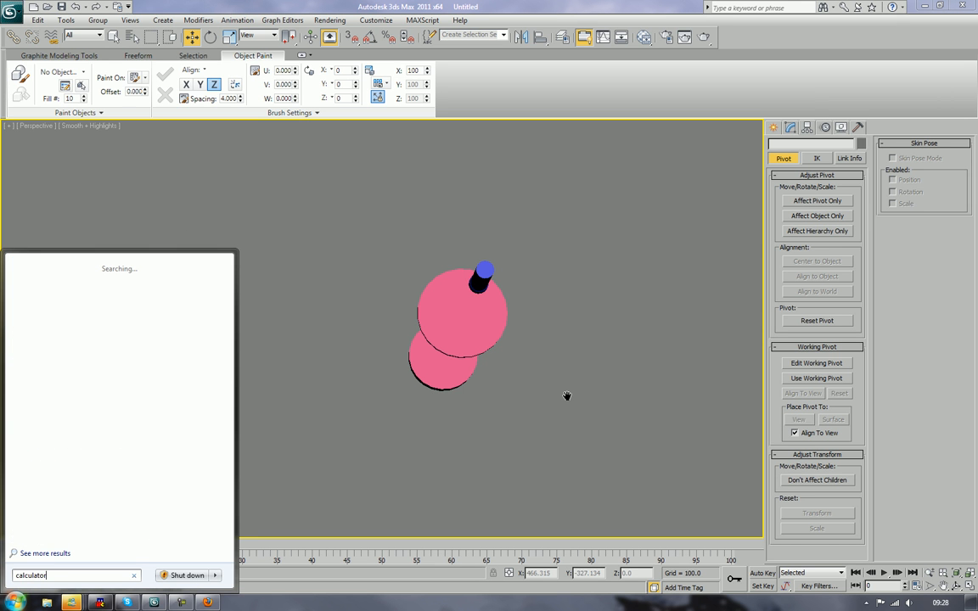
pyautogui.press('Return')
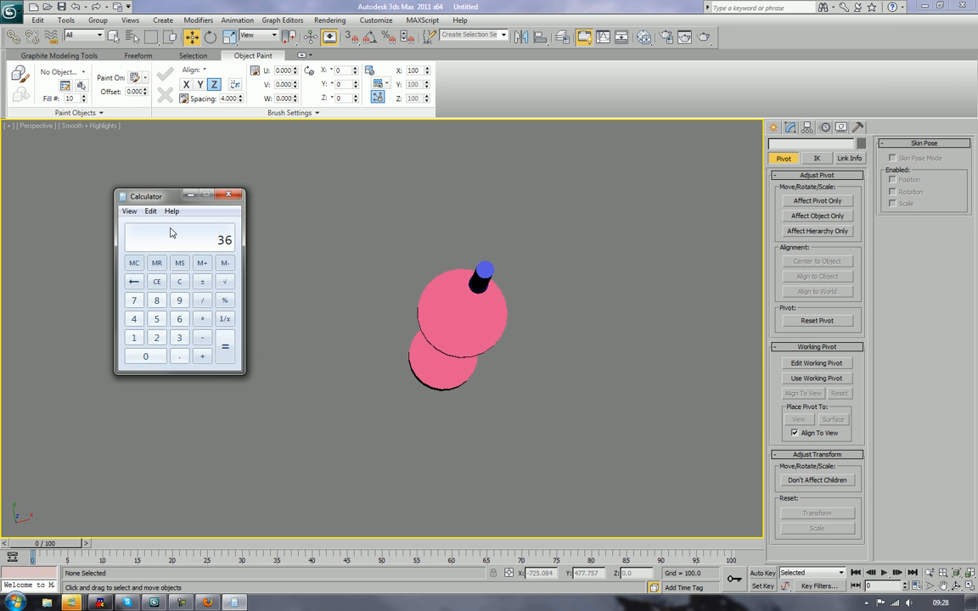
pyautogui.write('0 / 6')
pyautogui.press('Return')
pyautogui.click(228, 194)
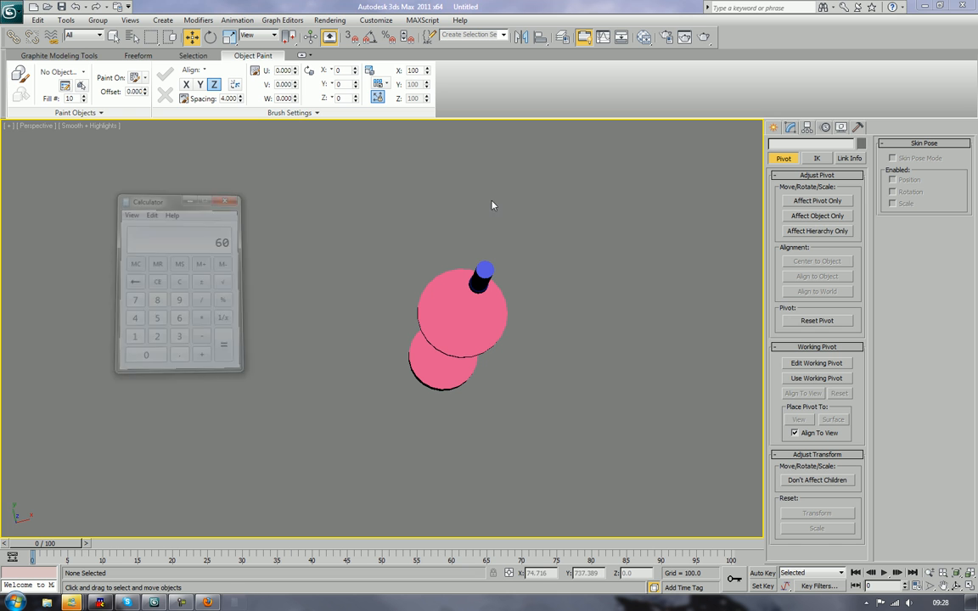
# - With angle snap on, rotate-clone BOOL_01 by -60 degrees about Z as five copies around the disc, and deselect
pyautogui.keyDown('alt'); pyautogui.moveTo(497, 253); pyautogui.dragTo(431, 200, button='middle'); pyautogui.keyUp('alt')
pyautogui.click(487, 226)
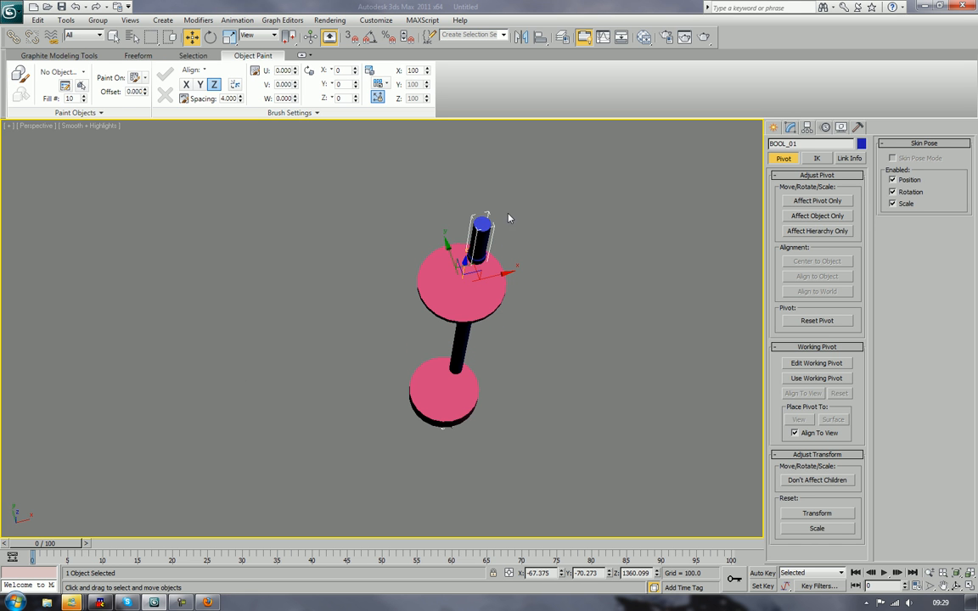
pyautogui.keyDown('alt'); pyautogui.moveTo(272, 227); pyautogui.dragTo(244, 120, button='middle'); pyautogui.keyUp('alt')
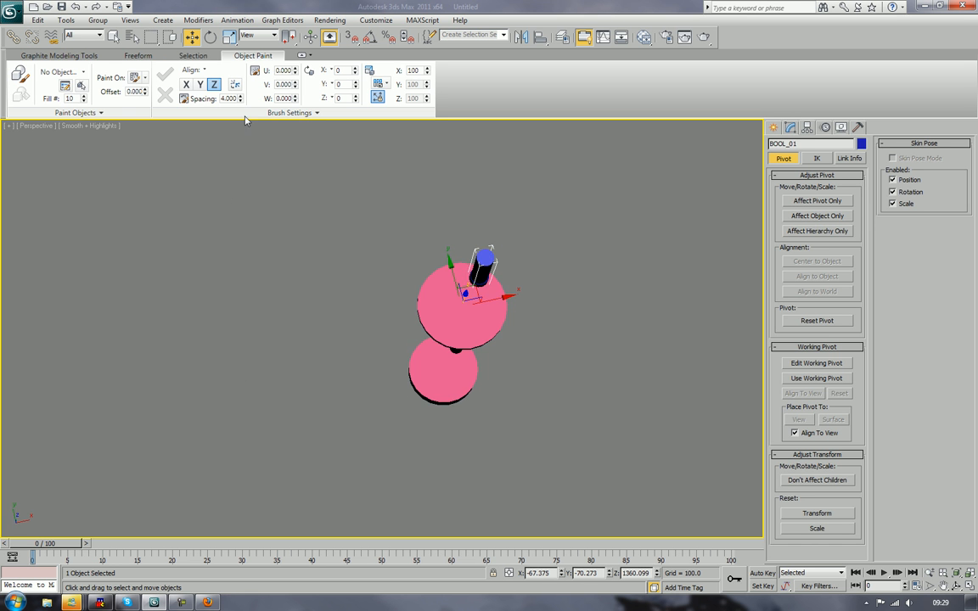
pyautogui.click(212, 40)
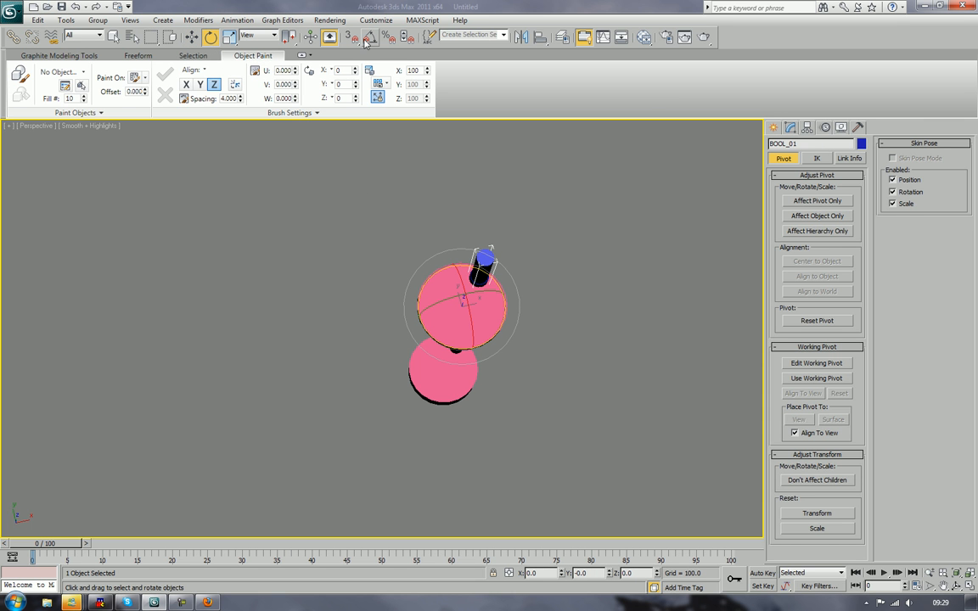
pyautogui.press('a')
pyautogui.keyDown('shift'); pyautogui.moveTo(434, 336); pyautogui.dragTo(421, 299); pyautogui.keyUp('shift')
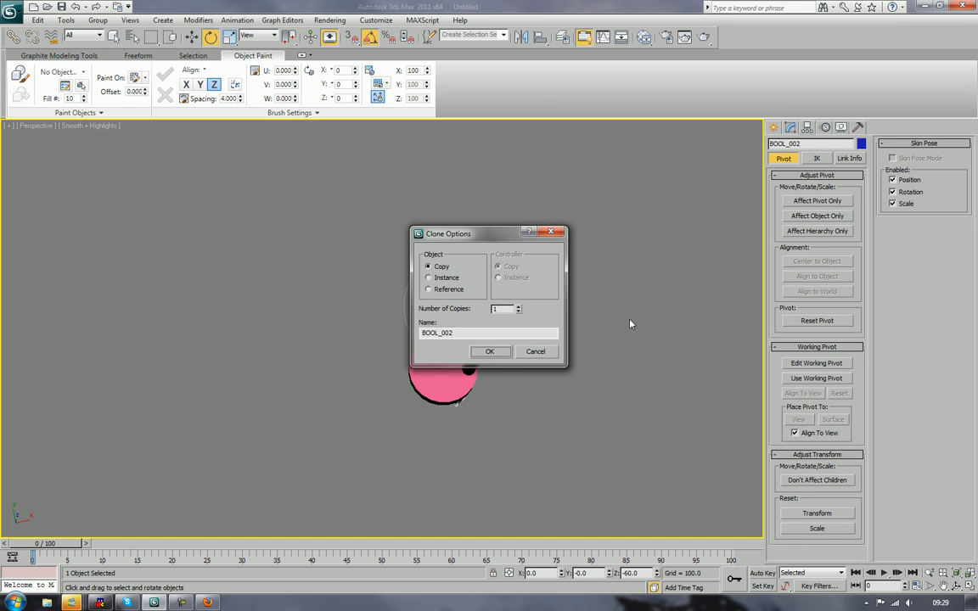
pyautogui.tripleClick(518, 307)
pyautogui.click(488, 352)
pyautogui.click(617, 313)
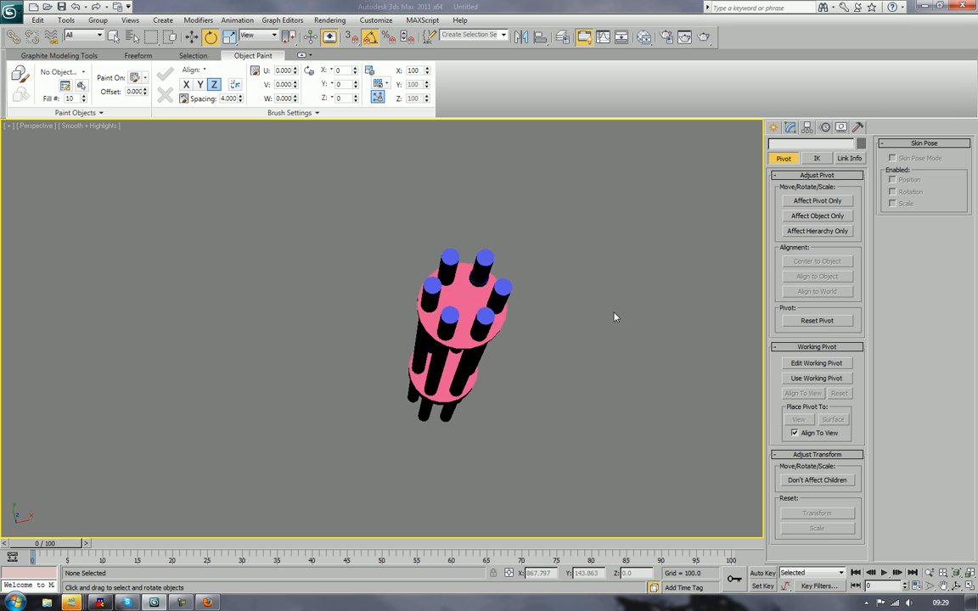
pyautogui.keyDown('alt'); pyautogui.moveTo(481, 392); pyautogui.dragTo(454, 409, button='middle'); pyautogui.keyUp('alt')
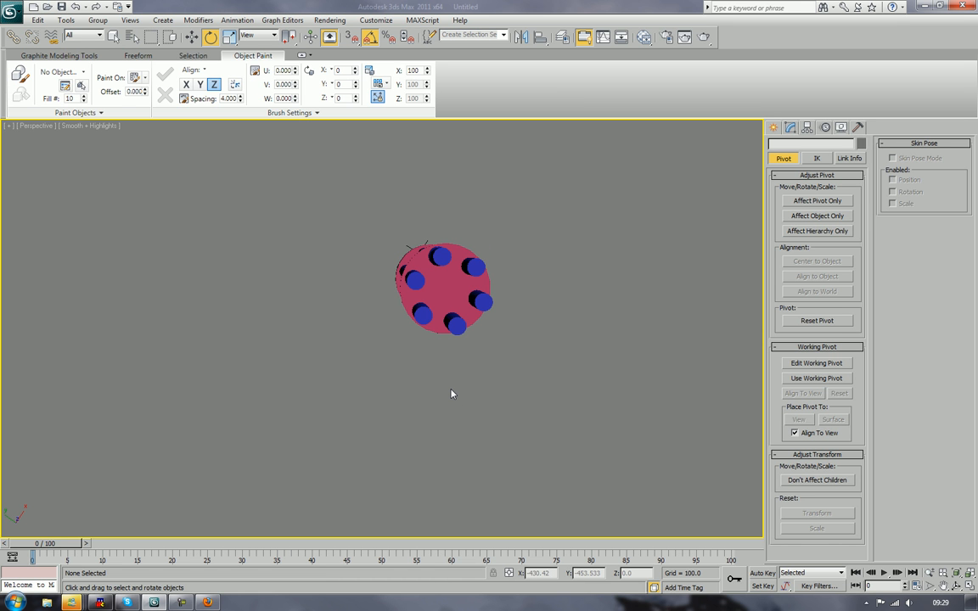
pyautogui.keyDown('alt'); pyautogui.moveTo(402, 377); pyautogui.dragTo(399, 332, button='middle'); pyautogui.keyUp('alt')
pyautogui.scroll(2, 421, 393)
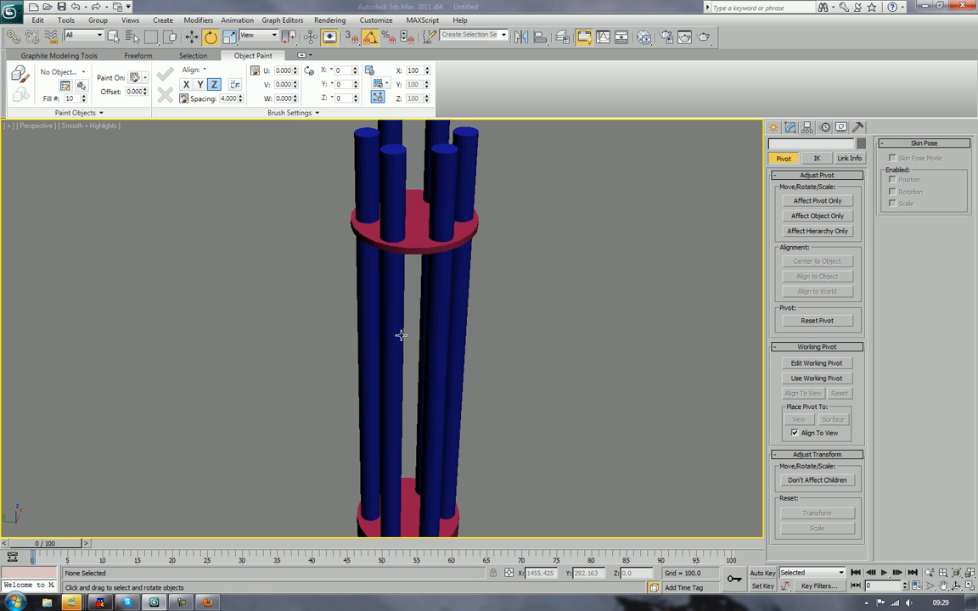
pyautogui.scroll(-2, 400, 336)
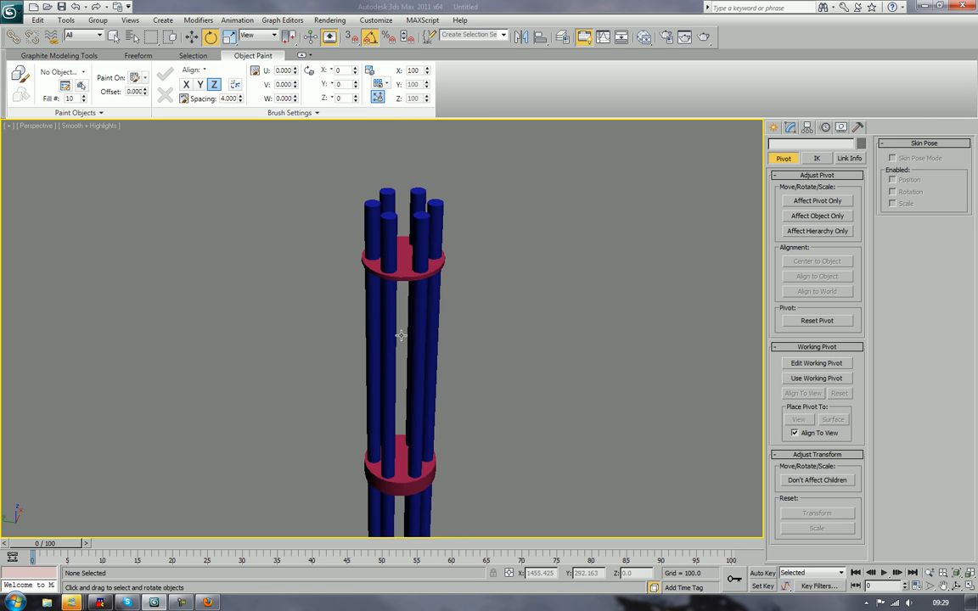
# - Set the t_barrel_01 disc's radius to 150 and deselect it
pyautogui.click(400, 255)
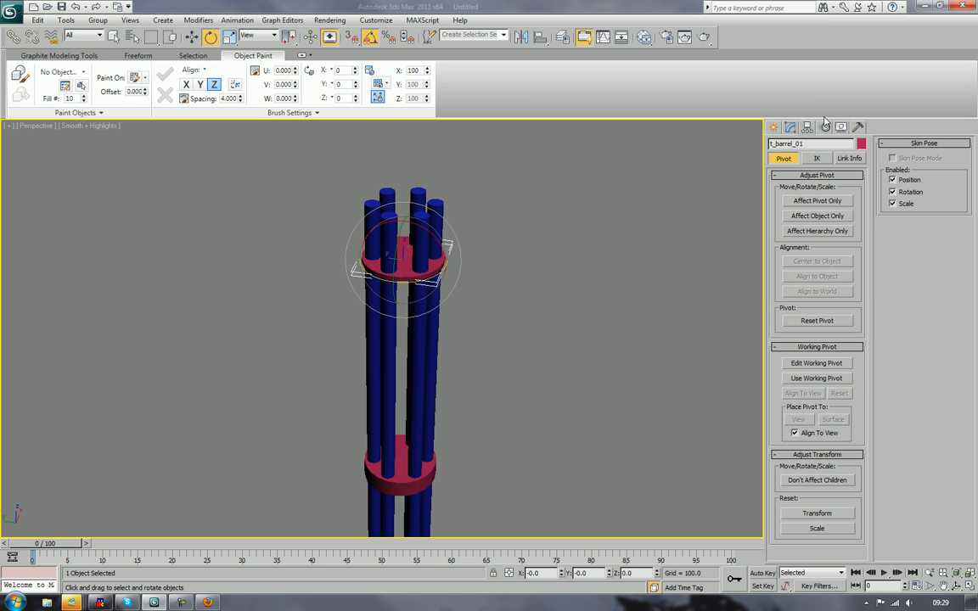
pyautogui.click(791, 127)
pyautogui.moveTo(701, 398); pyautogui.dragTo(695, 341, button='middle')
pyautogui.doubleClick(840, 352)
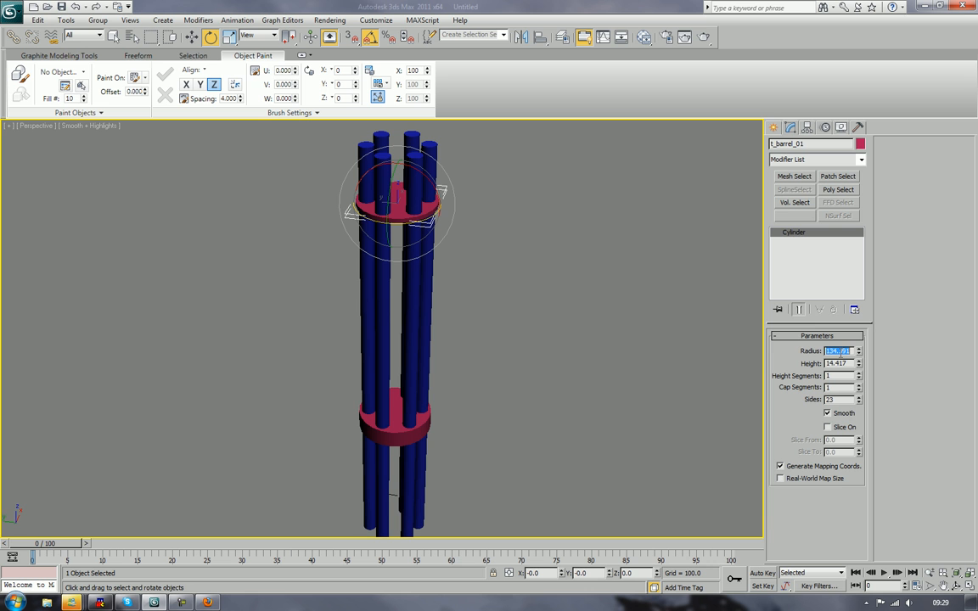
pyautogui.write('140')
pyautogui.press('Tab')
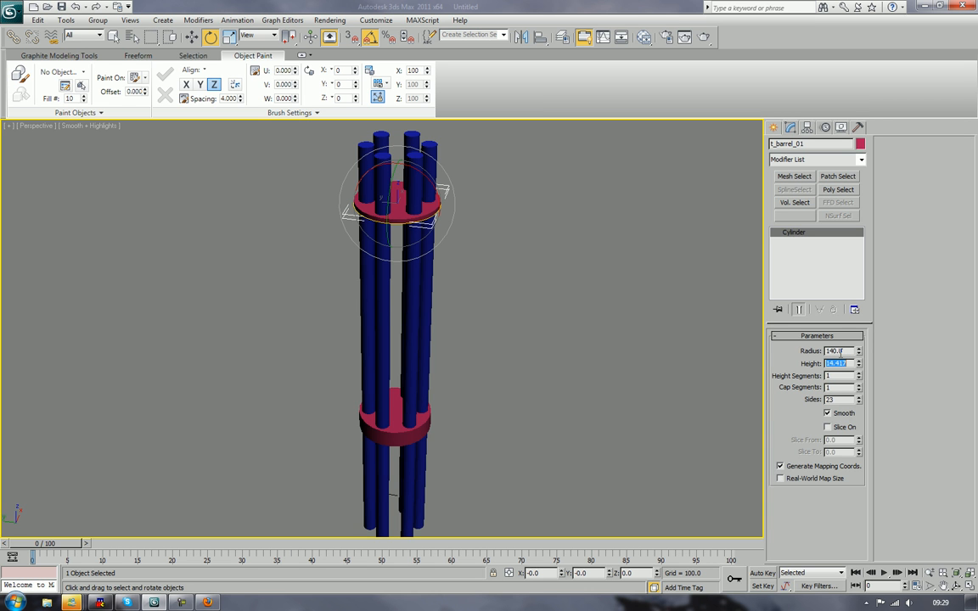
pyautogui.doubleClick(838, 351)
pyautogui.write('150')
pyautogui.press('Tab')
pyautogui.click(558, 432)
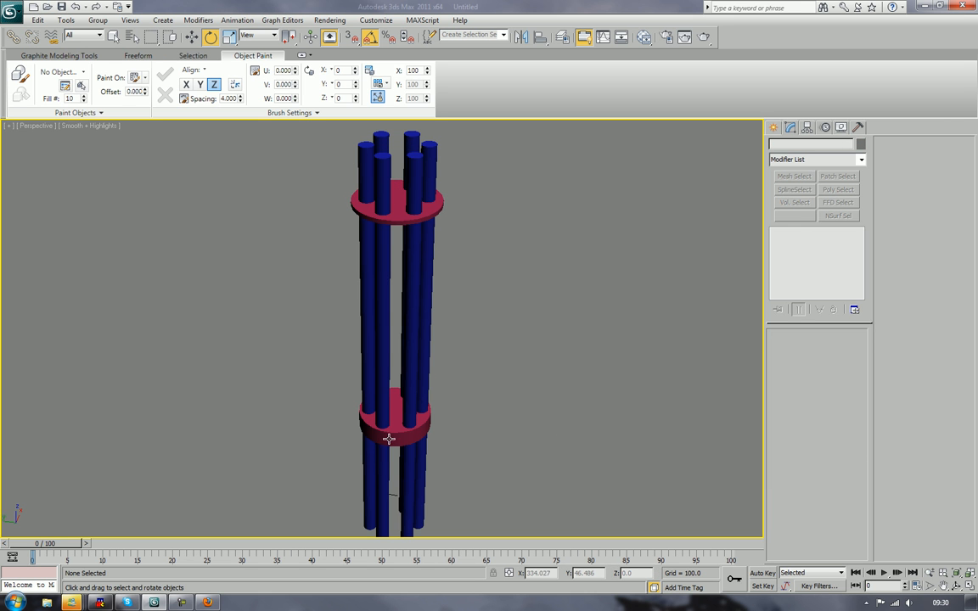
# - Set the thicker f_barrel_01 disc's radius to 150 as well and deselect it
pyautogui.click(389, 432)
pyautogui.doubleClick(842, 350)
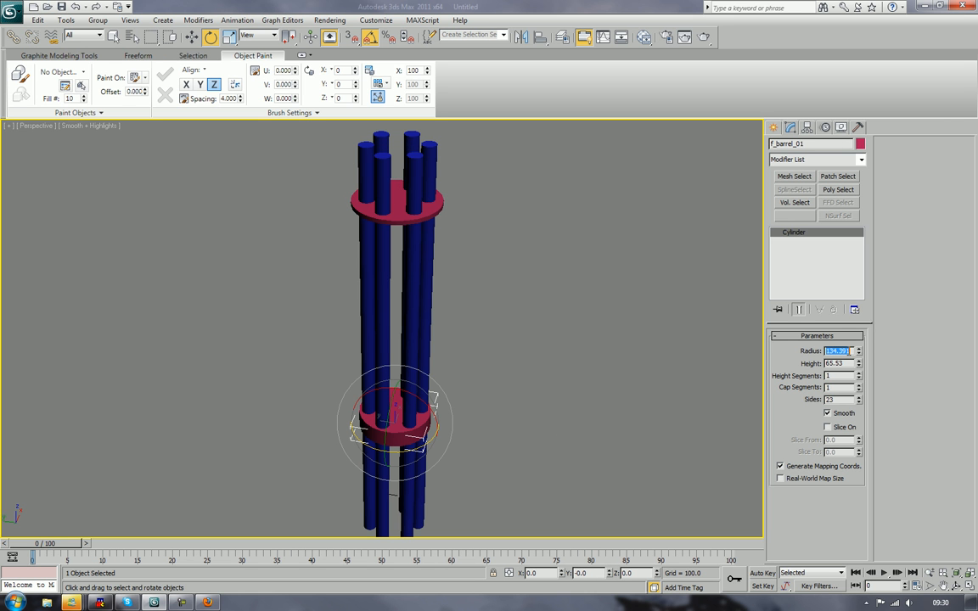
pyautogui.write('150')
pyautogui.press('Return')
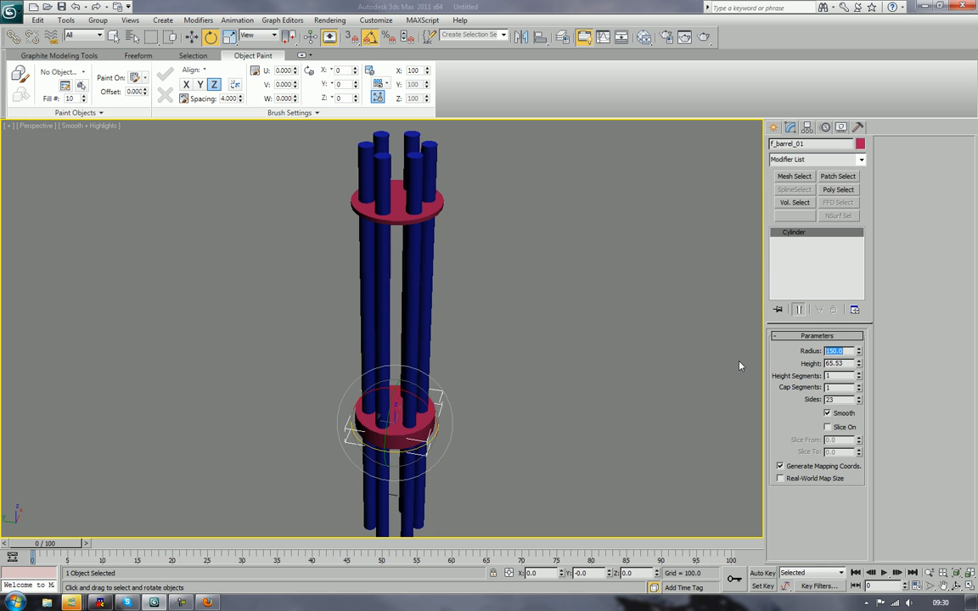
pyautogui.click(602, 323)
# - Select all six boolean cylinders and put them on a new layer named "boolean parts"
pyautogui.keyDown('alt'); pyautogui.moveTo(602, 323); pyautogui.dragTo(563, 280, button='middle'); pyautogui.keyUp('alt')
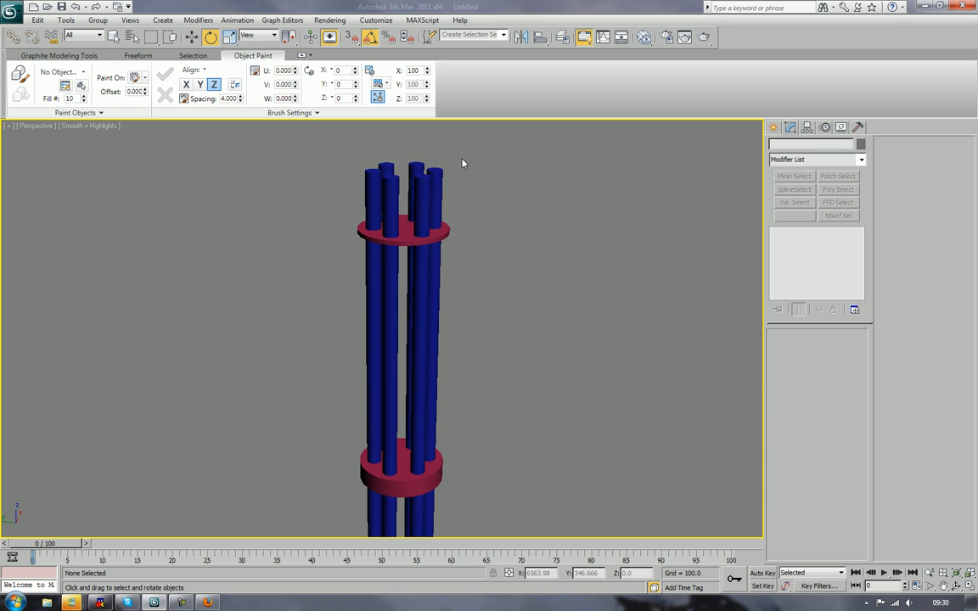
pyautogui.keyDown('alt'); pyautogui.moveTo(419, 164); pyautogui.dragTo(451, 181, button='middle'); pyautogui.keyUp('alt')
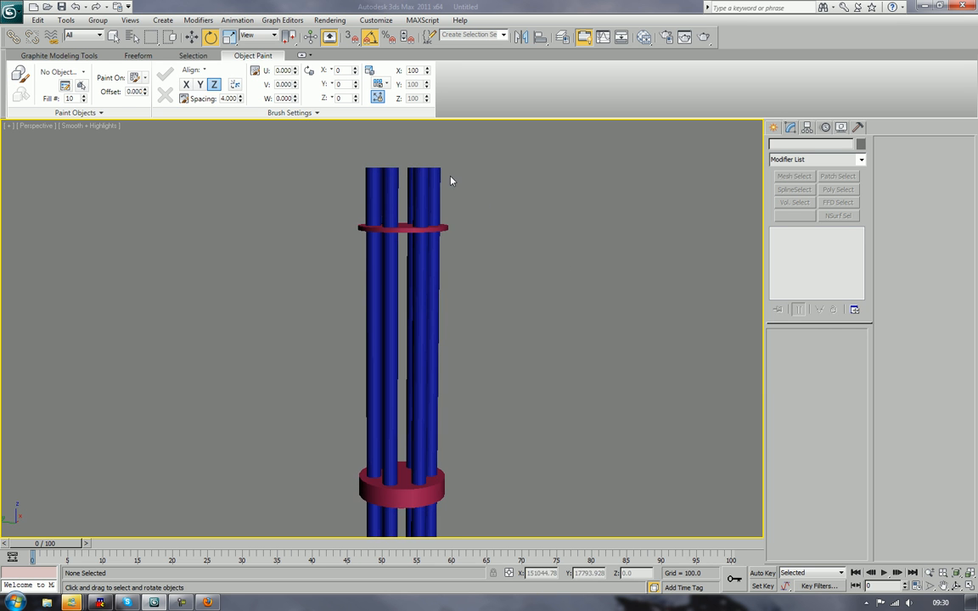
pyautogui.moveTo(334, 160); pyautogui.dragTo(476, 177)
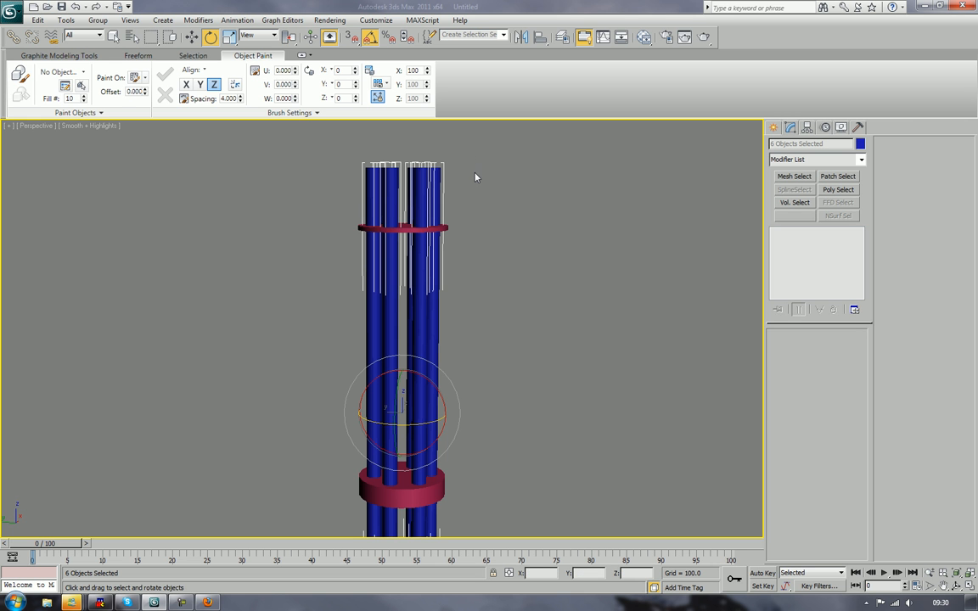
pyautogui.moveTo(479, 178); pyautogui.dragTo(483, 201, button='middle')
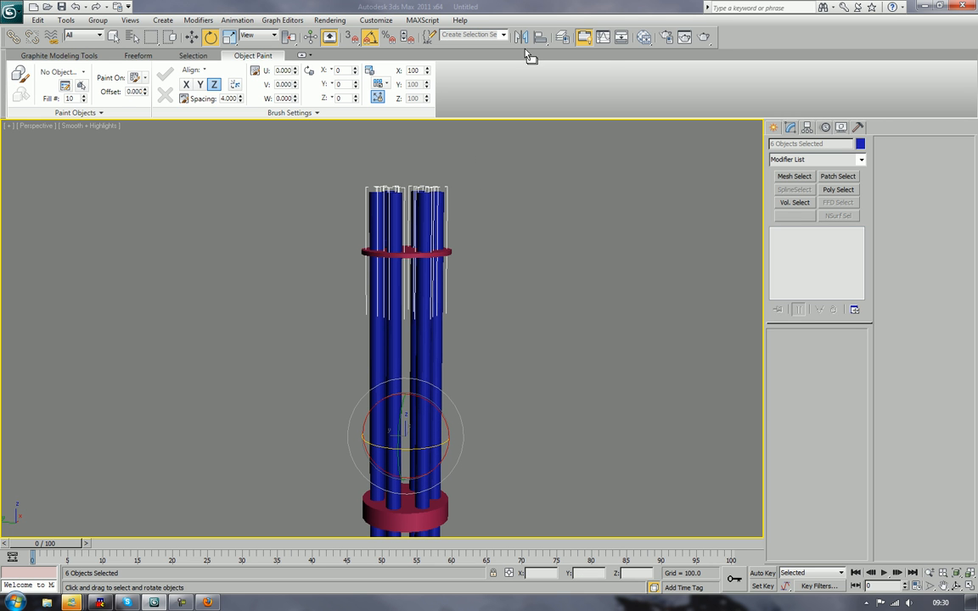
pyautogui.click(562, 39)
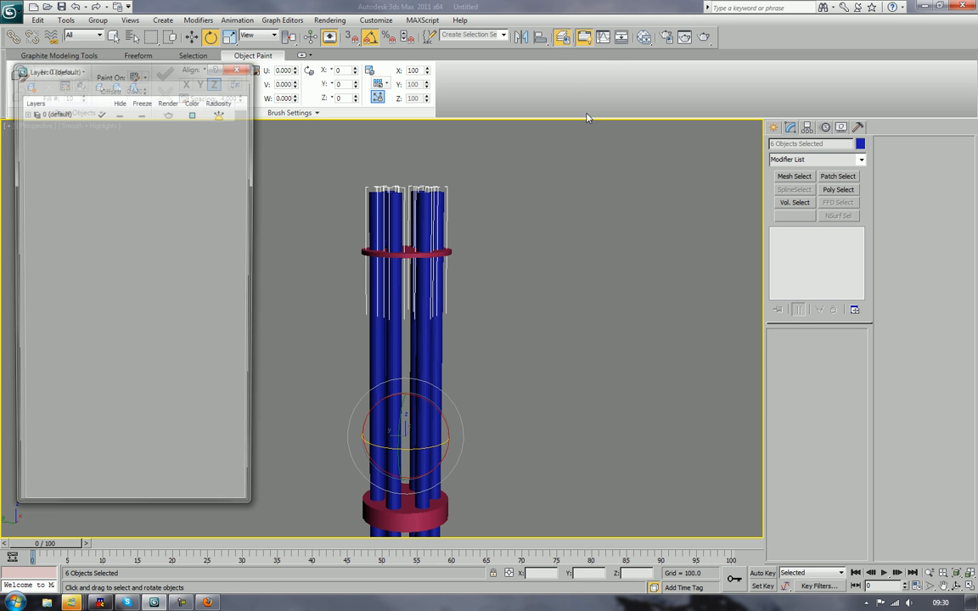
pyautogui.moveTo(168, 74); pyautogui.dragTo(681, 75)
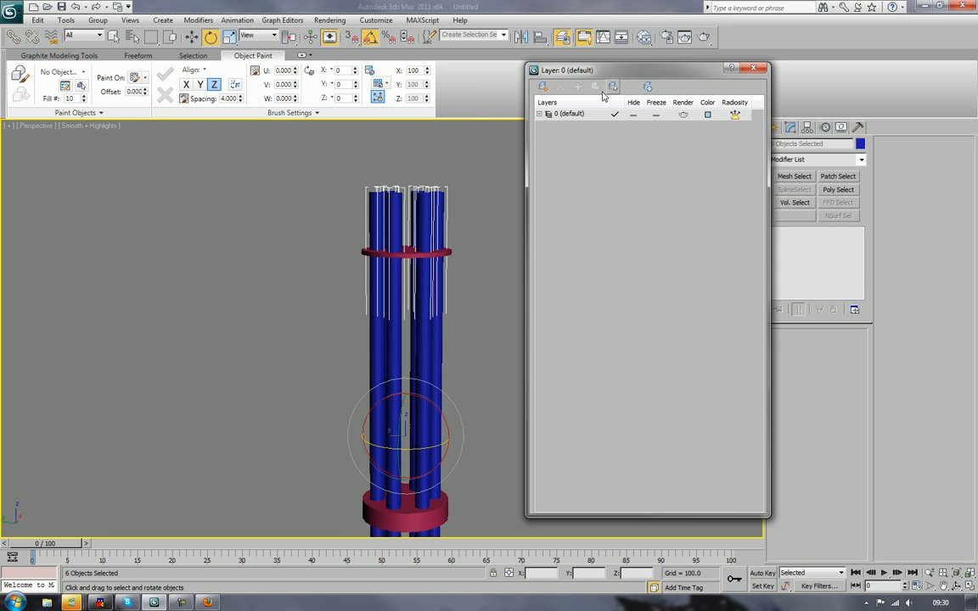
pyautogui.click(542, 88)
pyautogui.rightClick(573, 126)
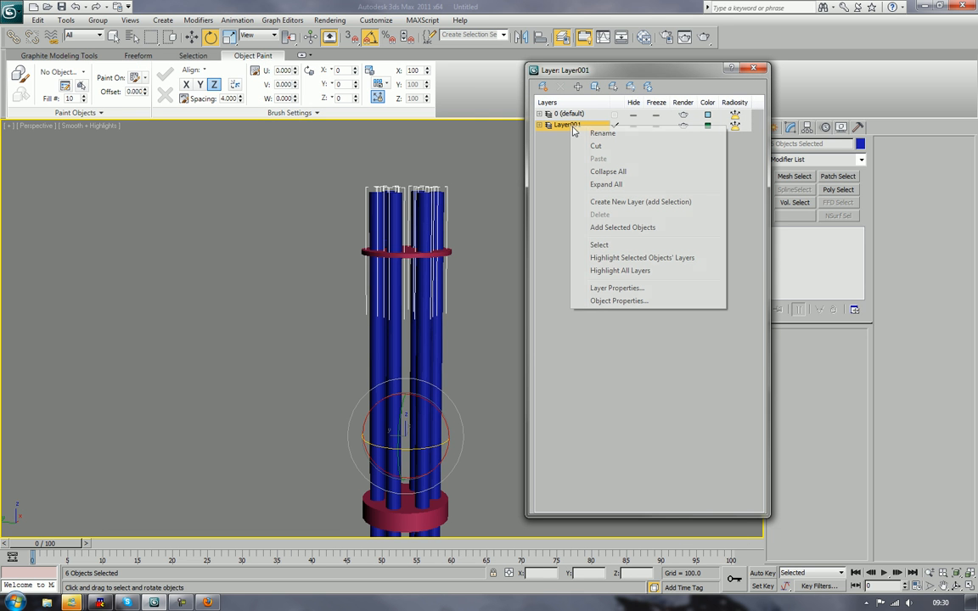
pyautogui.click(587, 130)
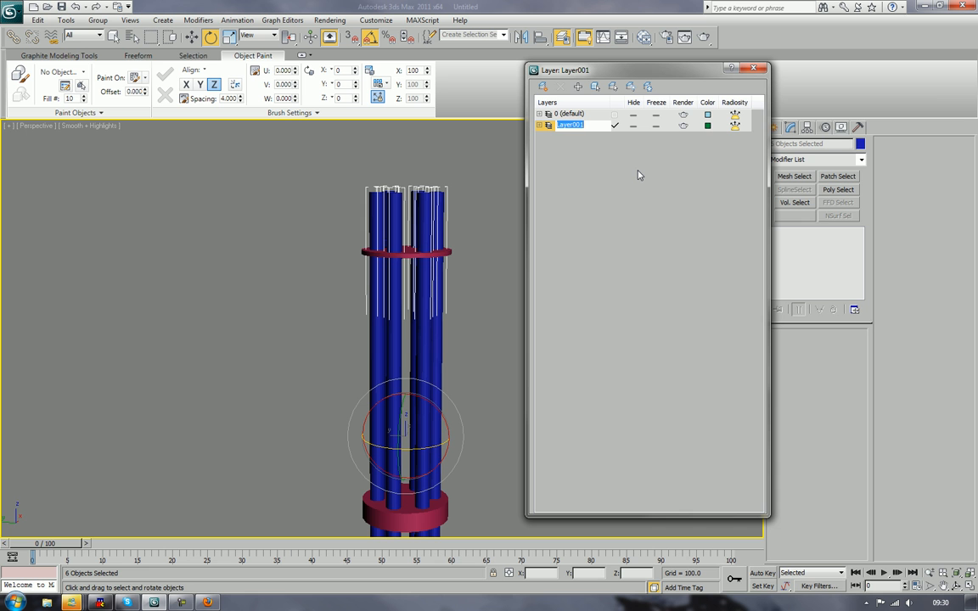
pyautogui.write('boolean parts')
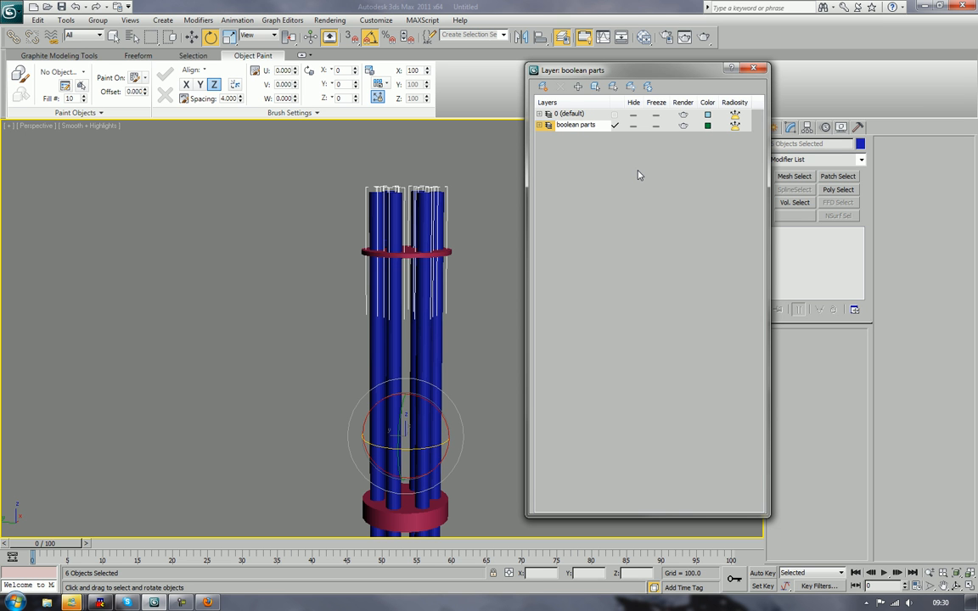
pyautogui.click(639, 175)
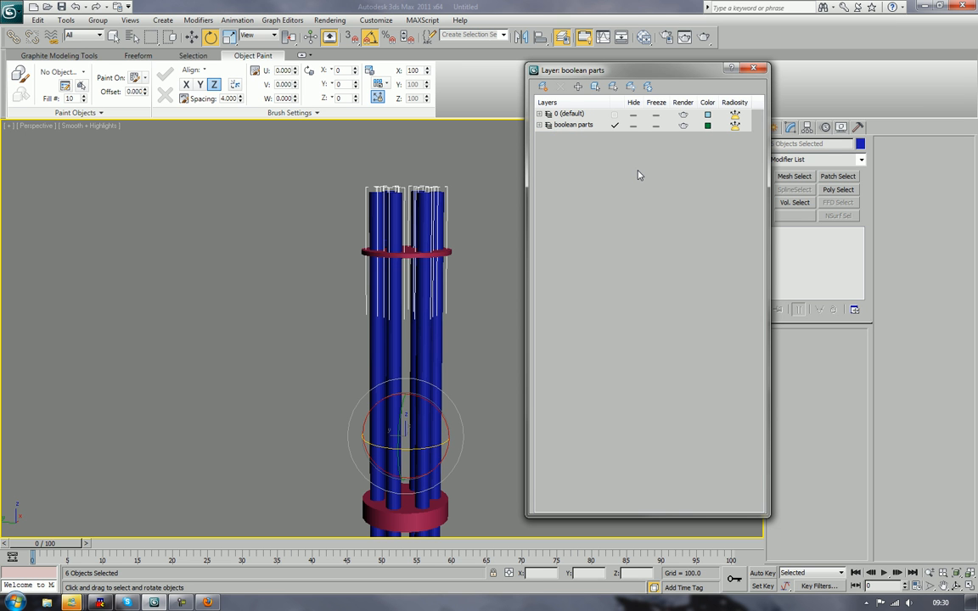
# - Hide the boolean parts layer, make 0 (default) the current layer and close the layer manager
pyautogui.click(634, 126)
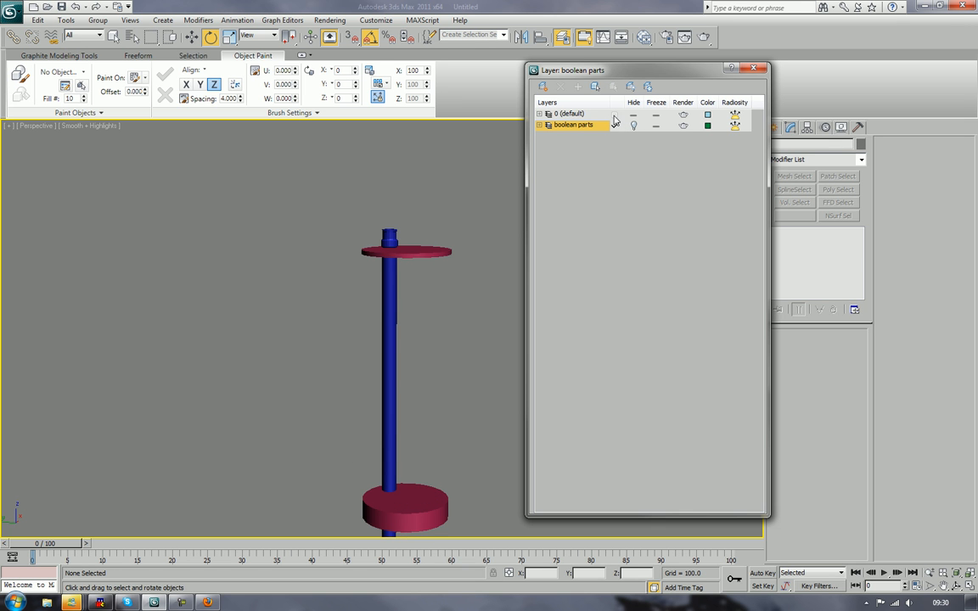
pyautogui.click(614, 115)
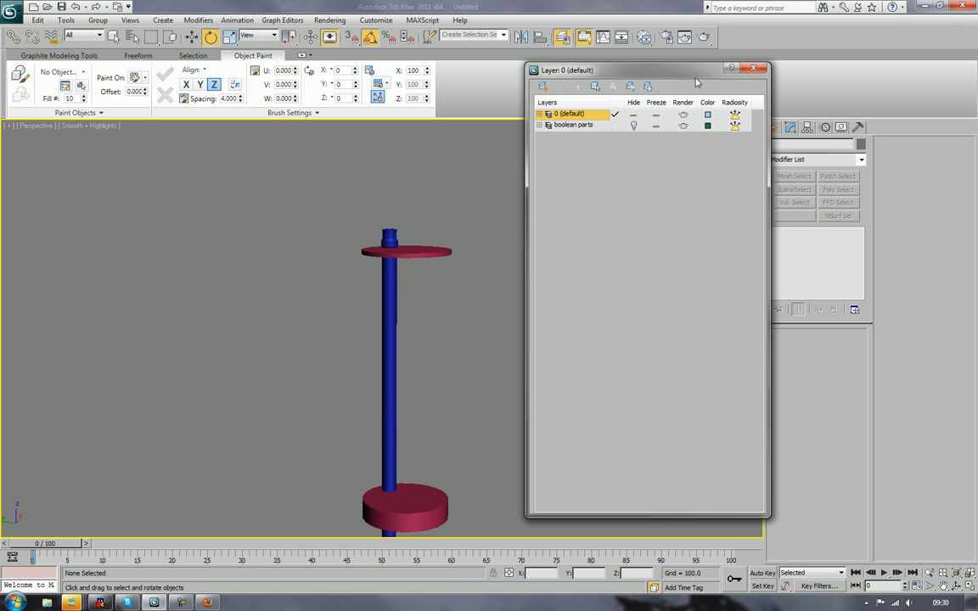
pyautogui.click(539, 126)
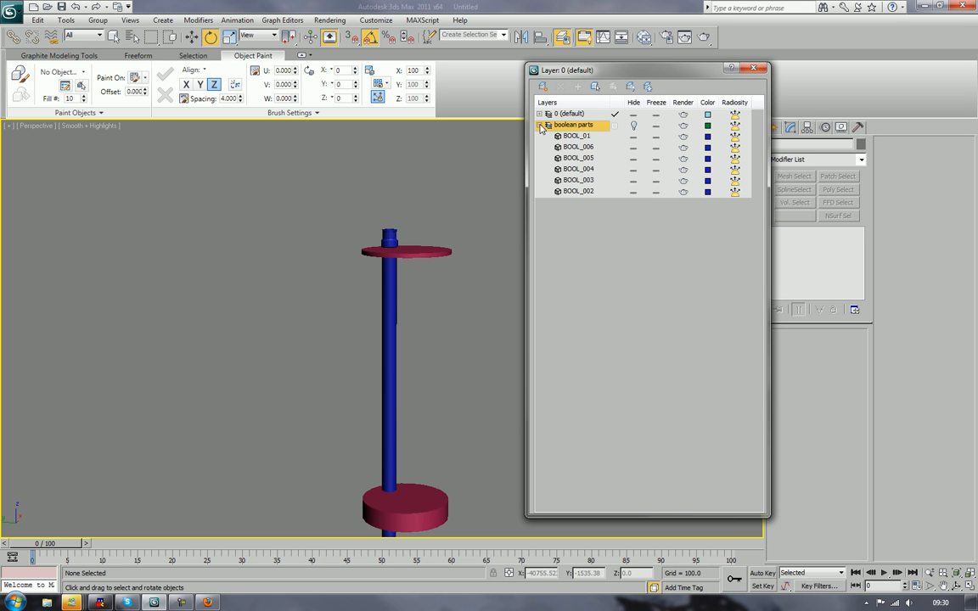
pyautogui.click(756, 68)
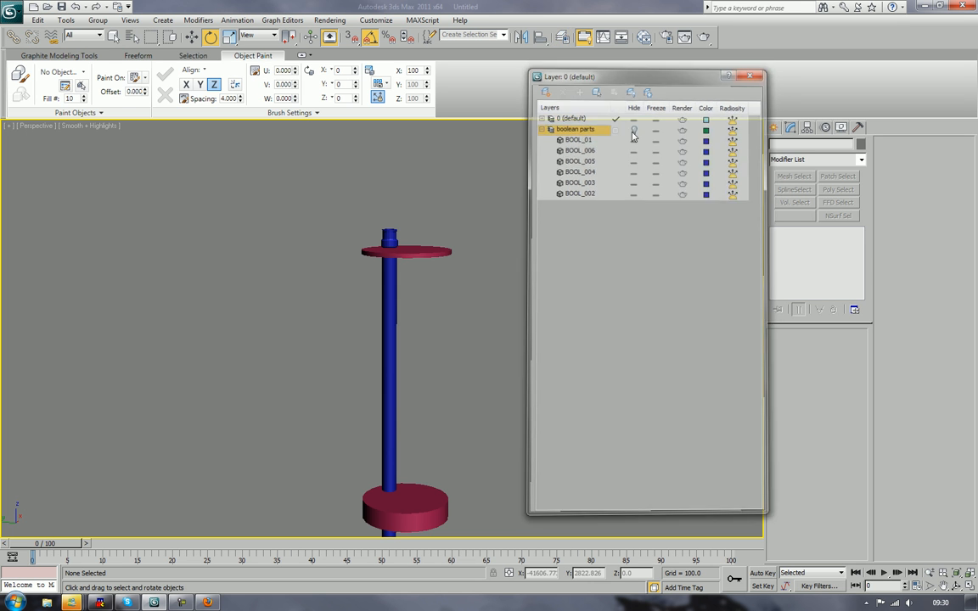
# - Align only Barrel_01's pivot to the pivot point of the t_barrel_01 disc
pyautogui.keyDown('alt'); pyautogui.moveTo(538, 181); pyautogui.dragTo(513, 228, button='middle'); pyautogui.keyUp('alt')
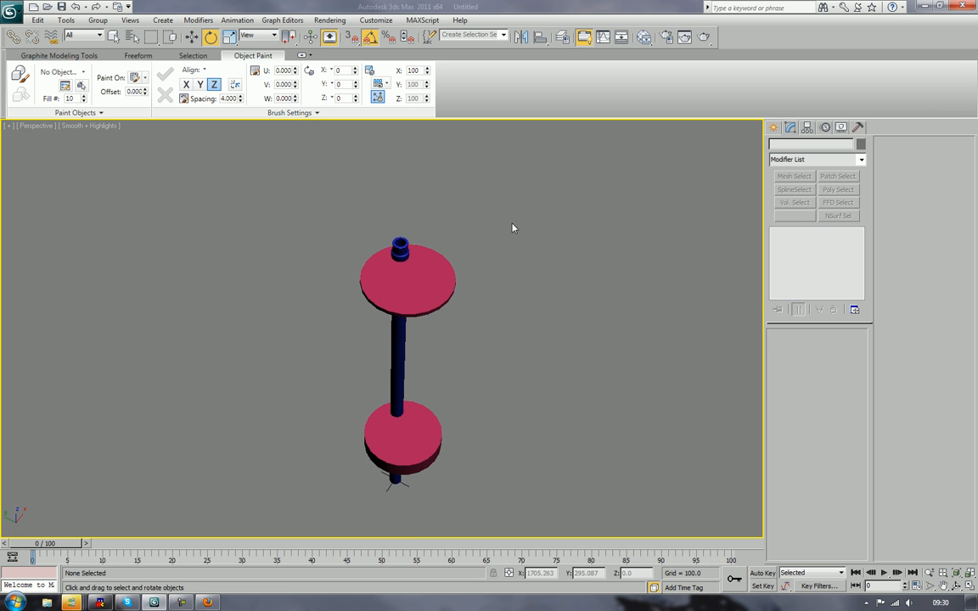
pyautogui.click(400, 248)
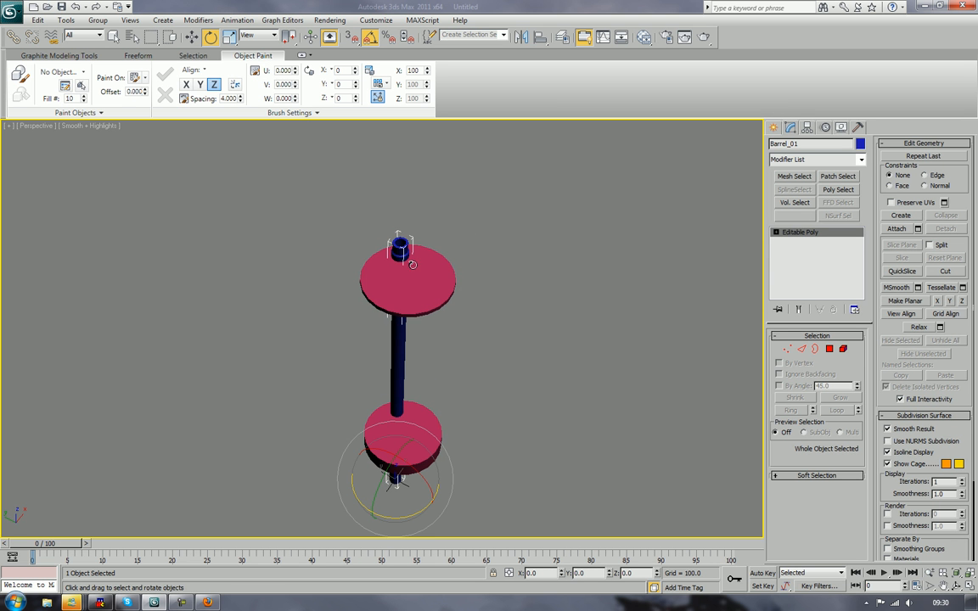
pyautogui.keyDown('alt'); pyautogui.moveTo(411, 265); pyautogui.dragTo(510, 218, button='middle'); pyautogui.keyUp('alt')
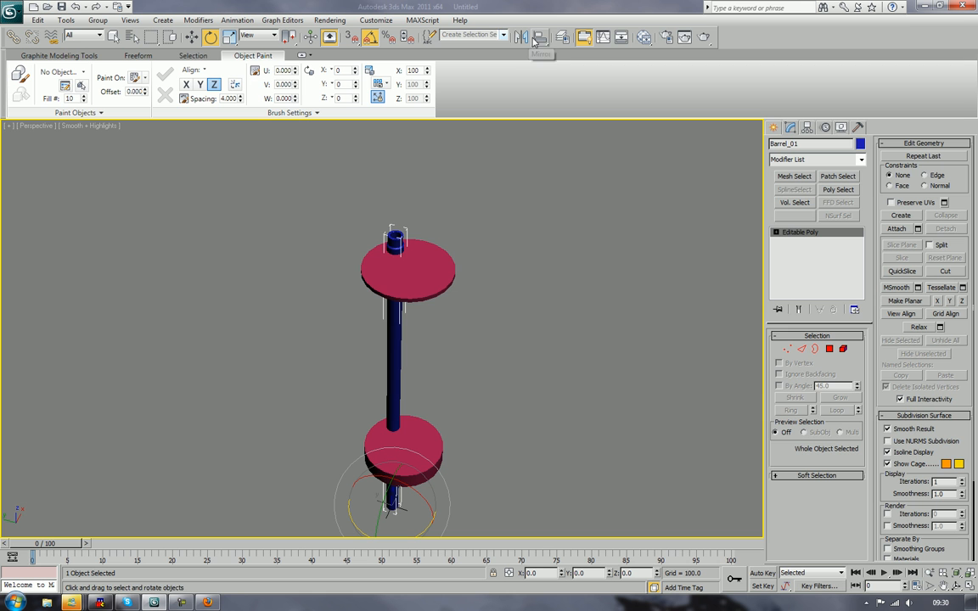
pyautogui.click(807, 127)
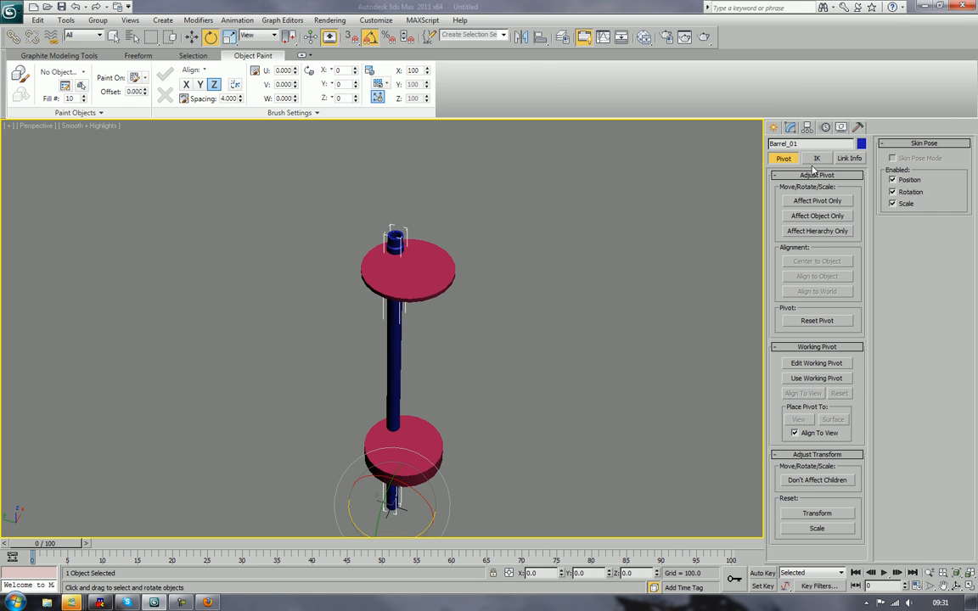
pyautogui.click(818, 201)
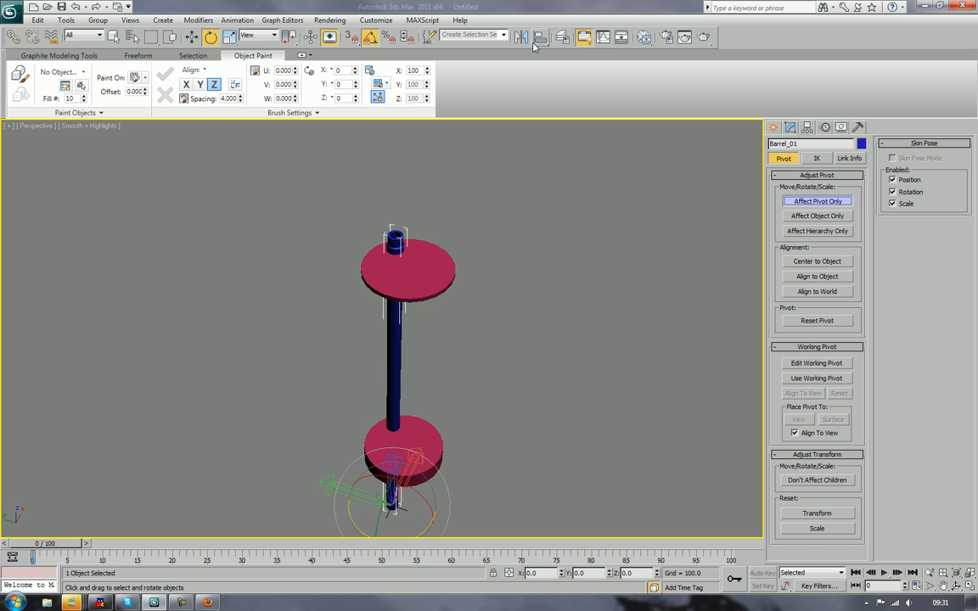
pyautogui.click(540, 38)
pyautogui.click(442, 259)
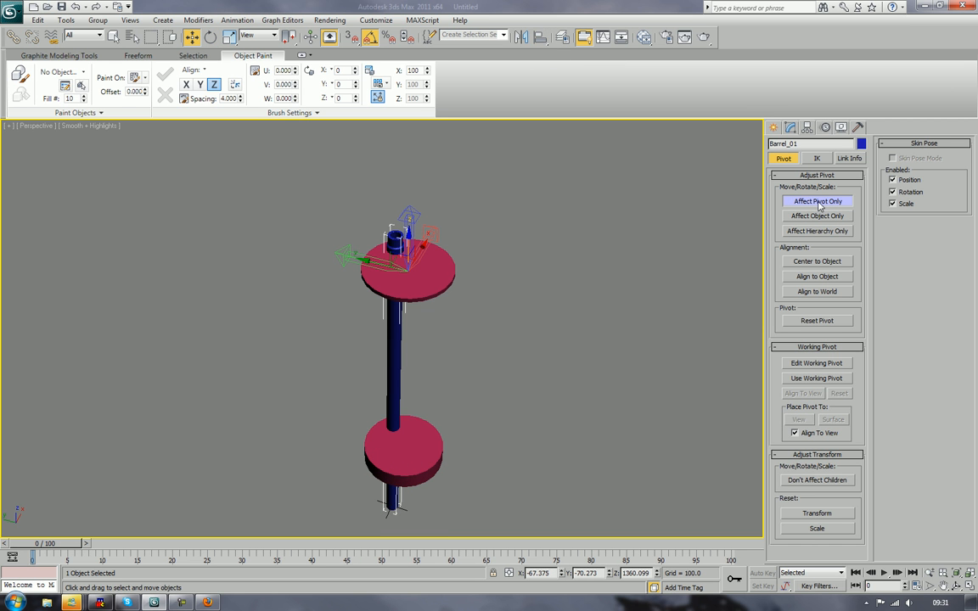
pyautogui.click(819, 203)
# - Rotate-clone Barrel_01 by -60 degrees about Z as five copies around the disc, and deselect
pyautogui.click(211, 38)
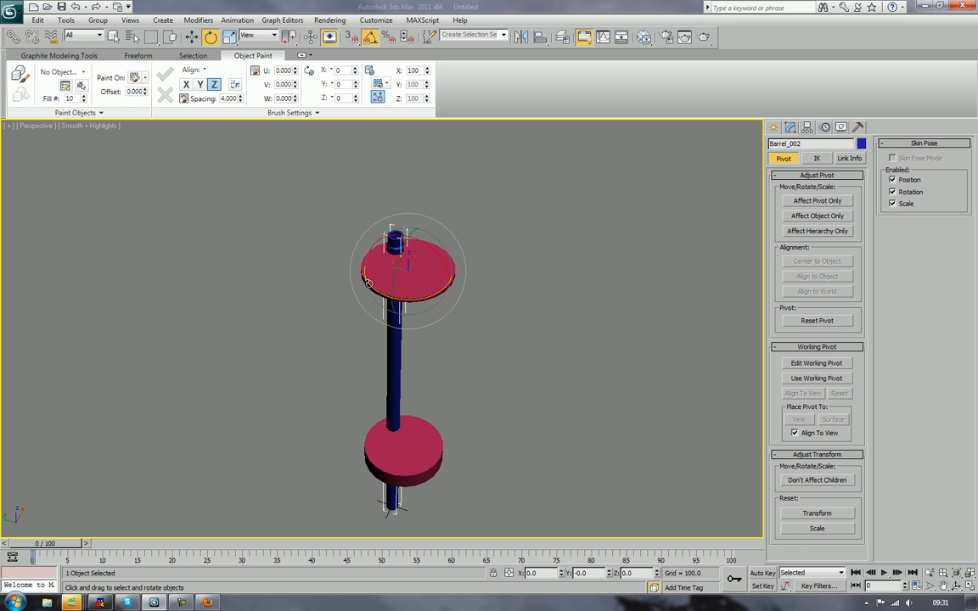
pyautogui.keyDown('shift'); pyautogui.moveTo(370, 280); pyautogui.dragTo(356, 256); pyautogui.keyUp('shift')
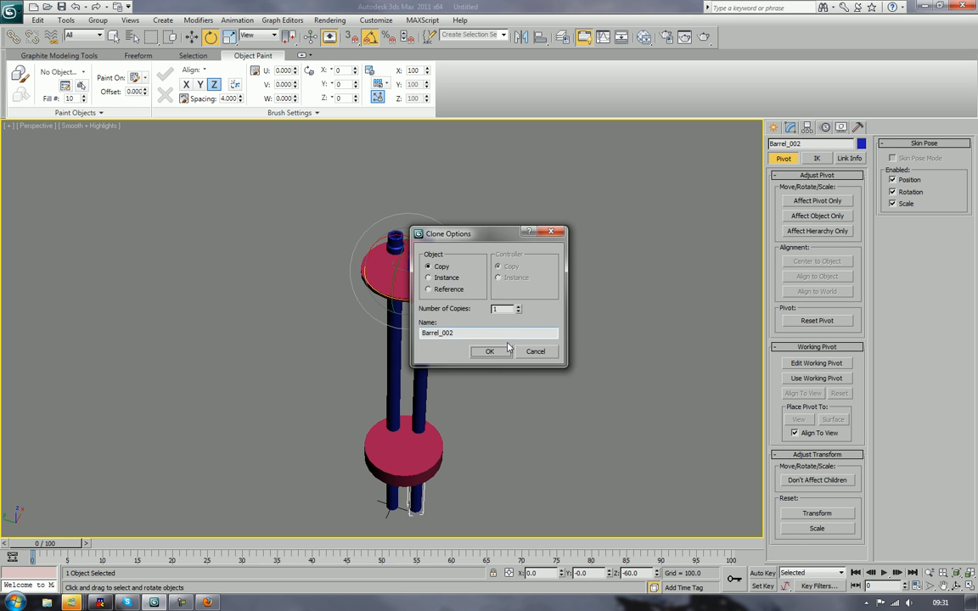
pyautogui.click(517, 309)
pyautogui.click(490, 351)
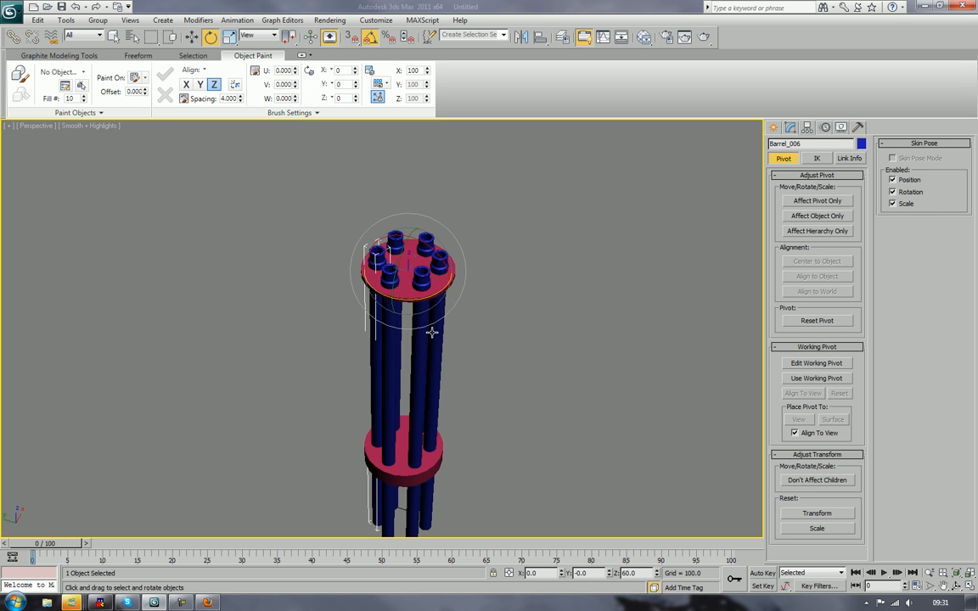
pyautogui.click(629, 276)
# - Clone the t_barrel_01 disc down Z as two copies about 147 units apart, and lower the third disc to about Z 1030
pyautogui.keyDown('alt'); pyautogui.moveTo(629, 277); pyautogui.dragTo(628, 234, button='middle'); pyautogui.keyUp('alt')
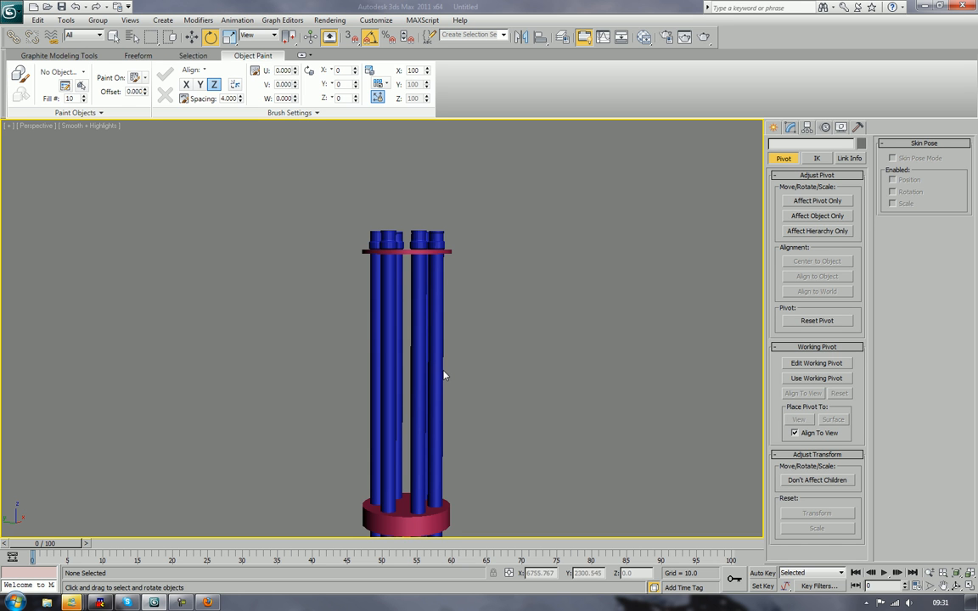
pyautogui.keyDown('alt'); pyautogui.moveTo(504, 325); pyautogui.dragTo(470, 203, button='middle'); pyautogui.keyUp('alt')
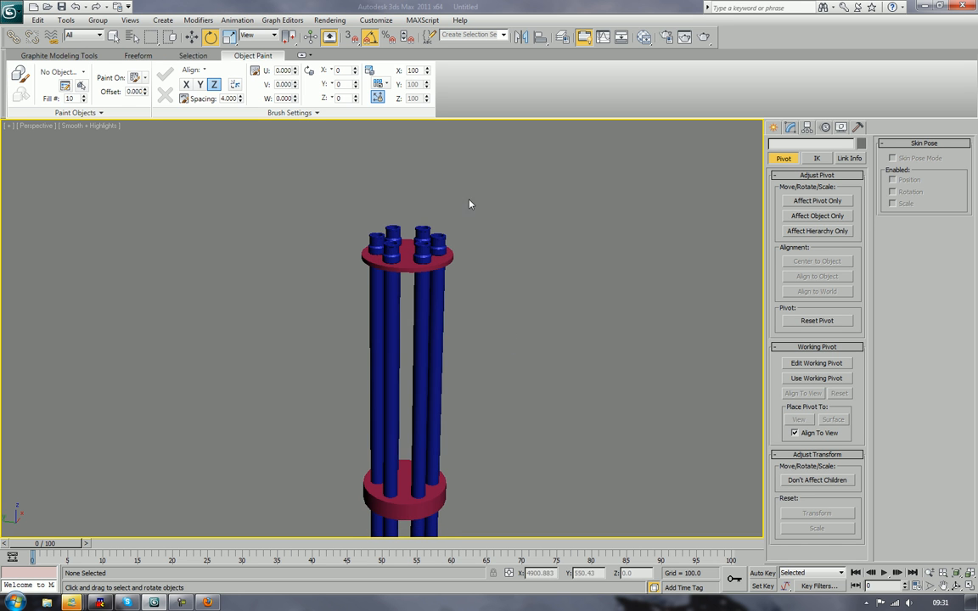
pyautogui.scroll(-2, 452, 282)
pyautogui.scroll(-3, 452, 282)
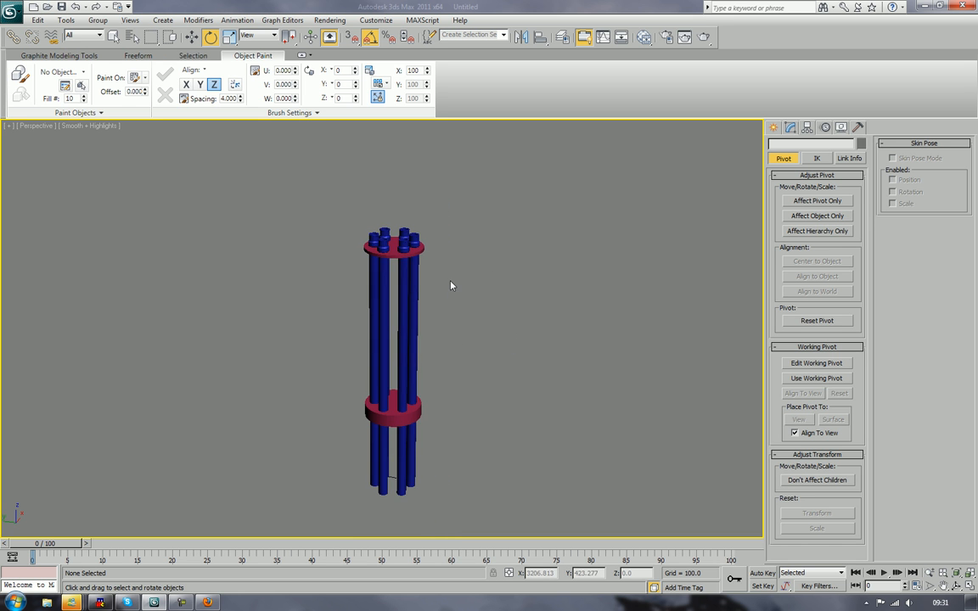
pyautogui.scroll(4, 452, 295)
pyautogui.moveTo(452, 295); pyautogui.dragTo(421, 257, button='middle')
pyautogui.click(396, 234)
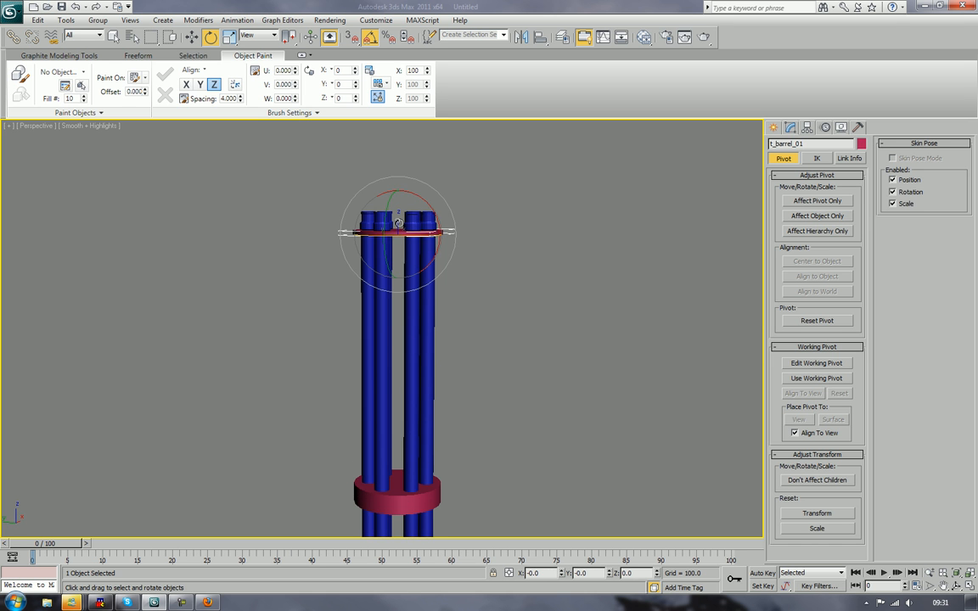
pyautogui.press('w')
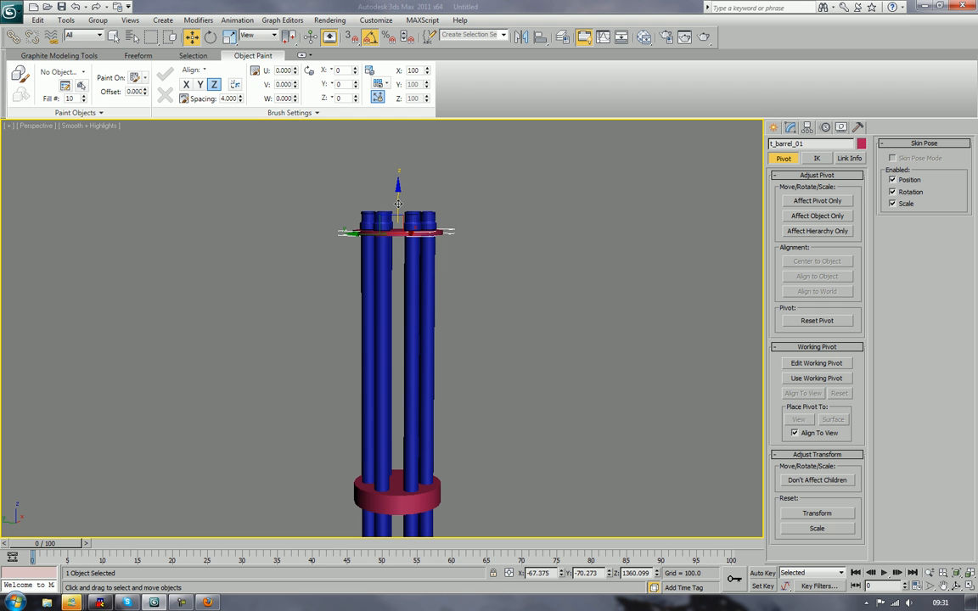
pyautogui.moveTo(397, 203); pyautogui.dragTo(403, 247)
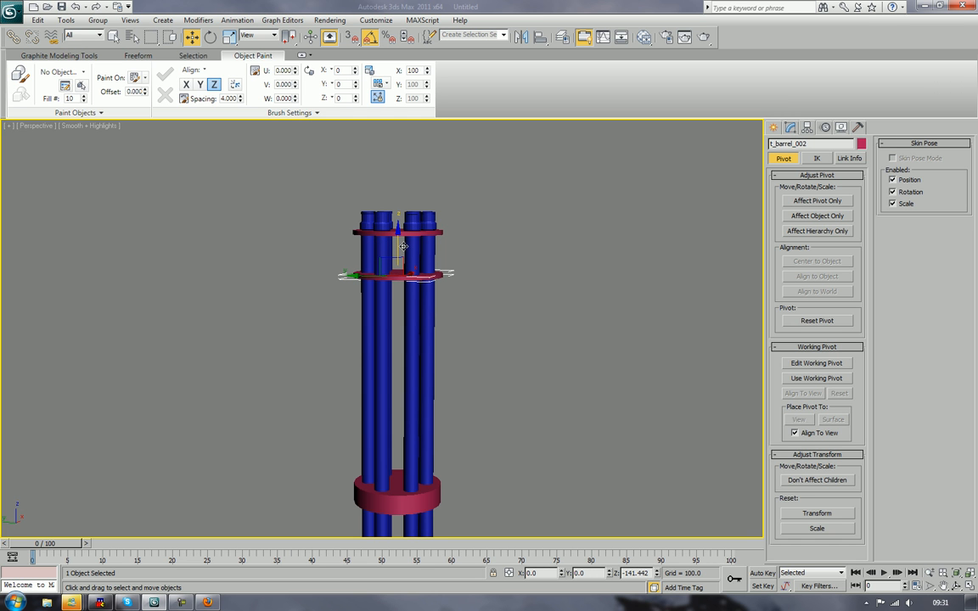
pyautogui.moveTo(403, 246); pyautogui.dragTo(404, 249)
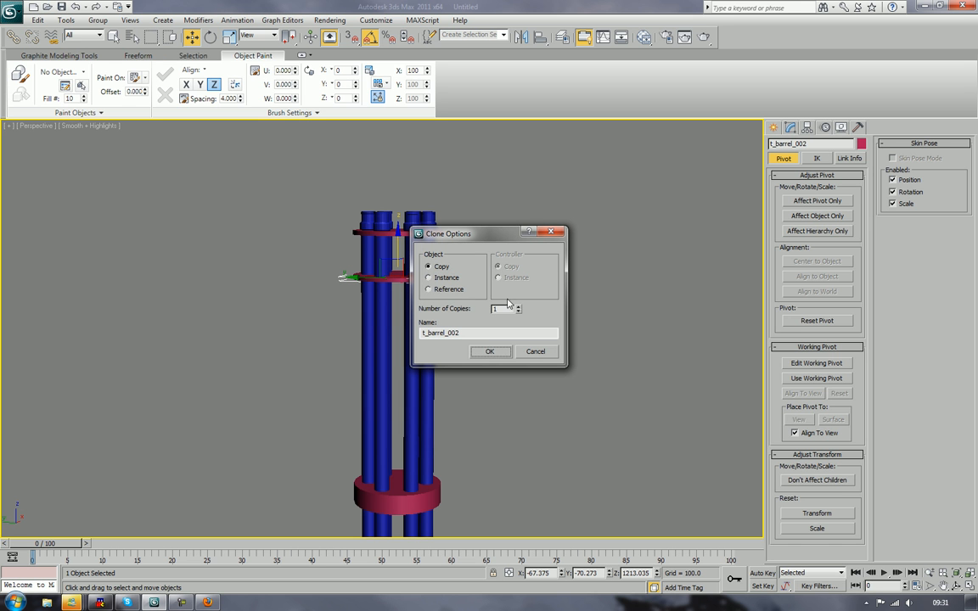
pyautogui.click(499, 350)
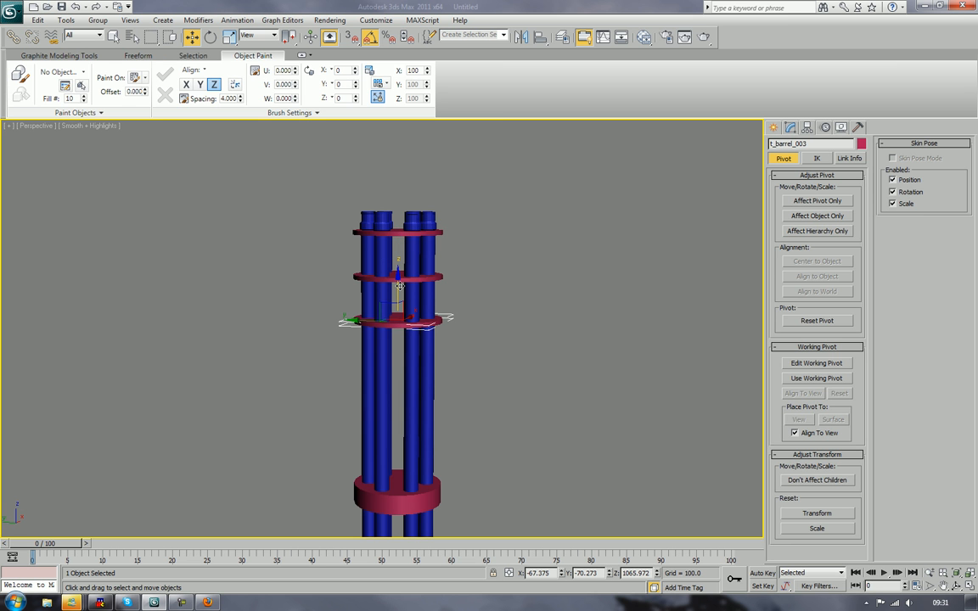
pyautogui.moveTo(399, 285); pyautogui.dragTo(399, 297)
pyautogui.click(551, 328)
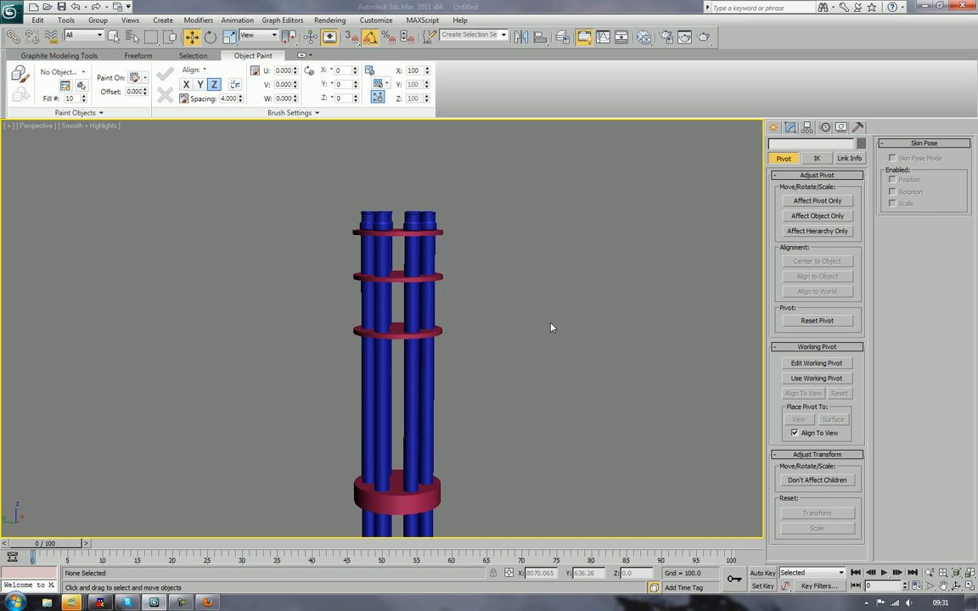
# - Raise the thick f_barrel_01 disc along the barrels and place a copy of it at their lower ends, at about Z -71
pyautogui.scroll(-2, 550, 328)
pyautogui.moveTo(508, 332)
pyautogui.keyDown('alt'); pyautogui.mouseDown(button='middle')
pyautogui.moveTo(557, 334)
pyautogui.moveTo(513, 384)
pyautogui.moveTo(540, 416)
pyautogui.moveTo(524, 332)
pyautogui.mouseUp(button='middle'); pyautogui.keyUp('alt')
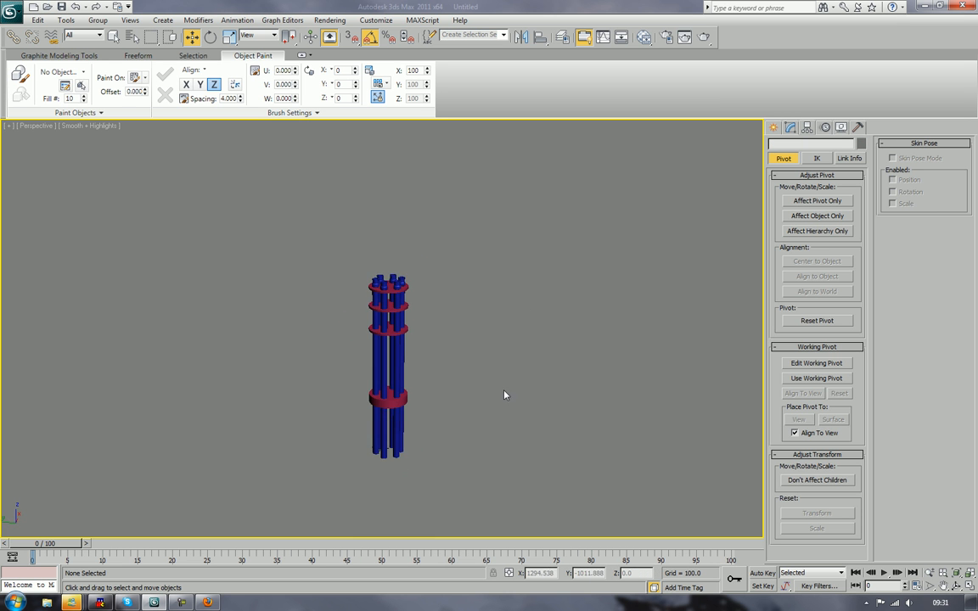
pyautogui.moveTo(504, 395); pyautogui.dragTo(504, 315, button='middle')
pyautogui.scroll(2, 475, 335)
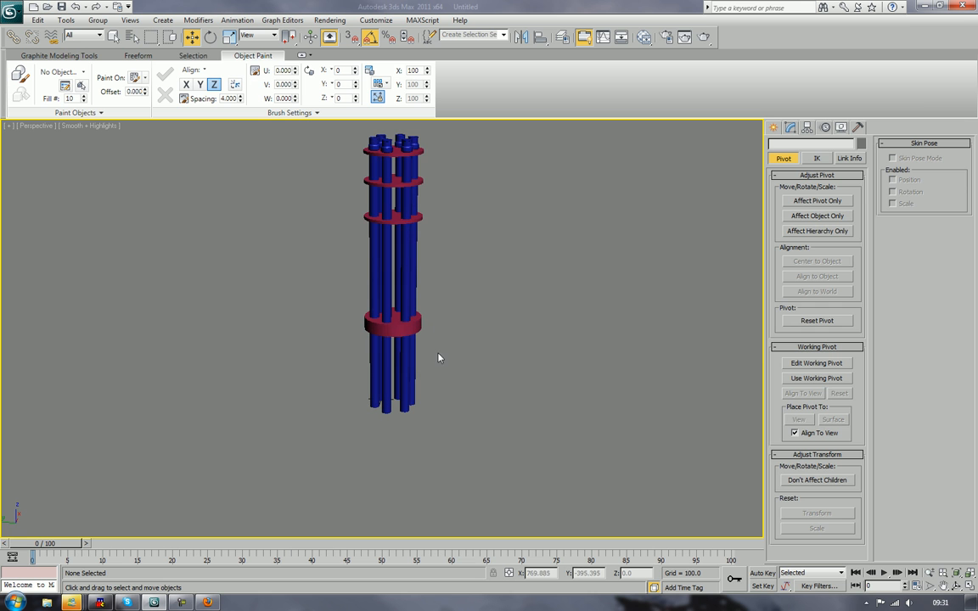
pyautogui.click(400, 329)
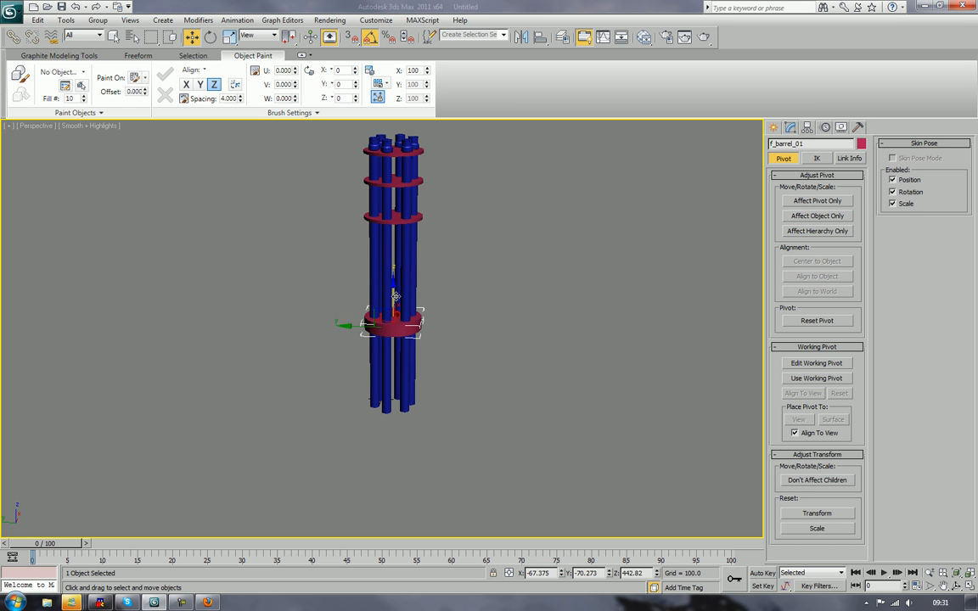
pyautogui.moveTo(394, 296)
pyautogui.mouseDown()
pyautogui.moveTo(395, 248)
pyautogui.moveTo(386, 396)
pyautogui.moveTo(382, 389)
pyautogui.mouseUp()
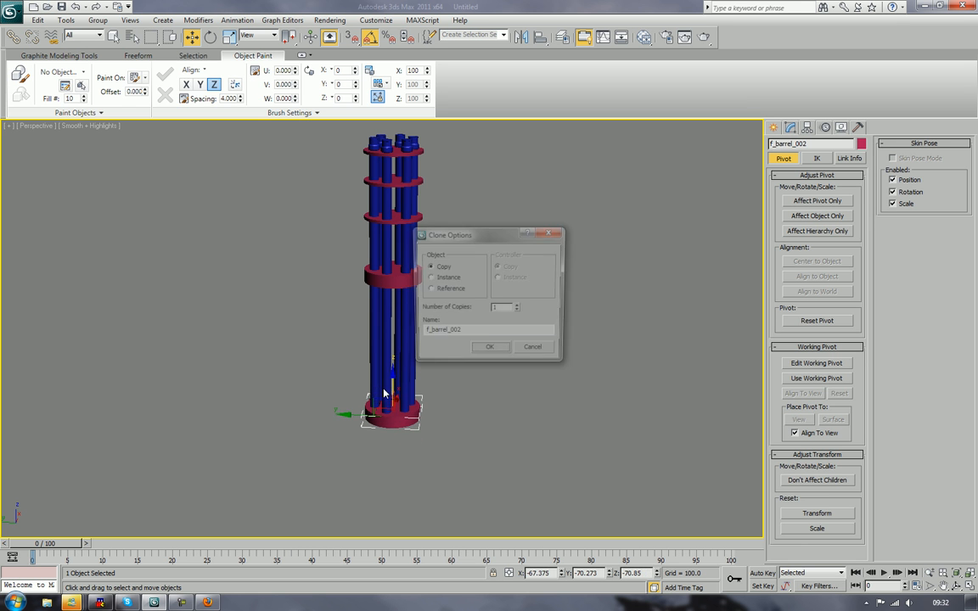
pyautogui.click(489, 353)
# - Show edged faces and raise the f_barrel_002 disc about 6 units so the barrel ends sink into it, and deselect
pyautogui.scroll(8, 441, 323)
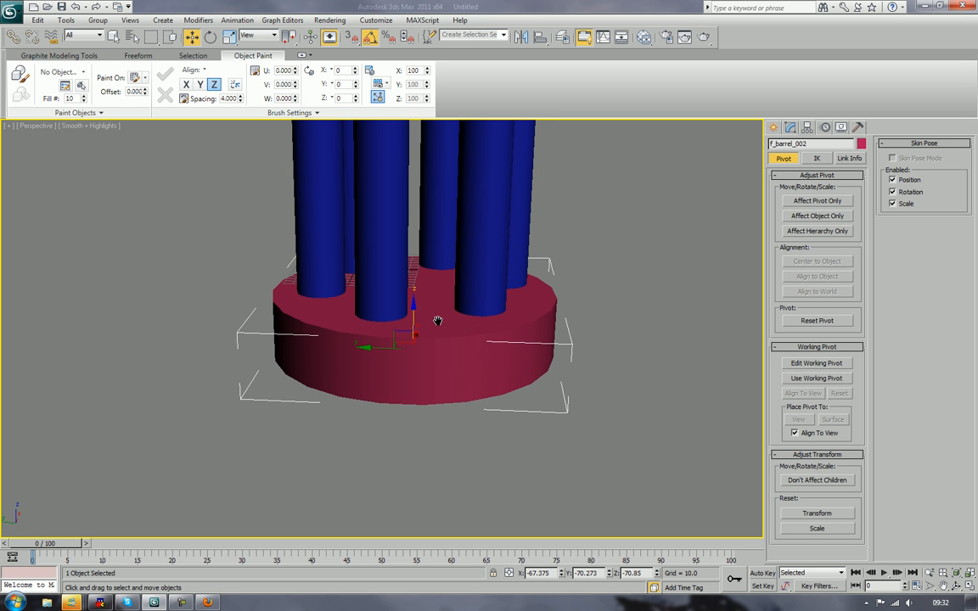
pyautogui.press('F4')
pyautogui.scroll(3, 429, 335)
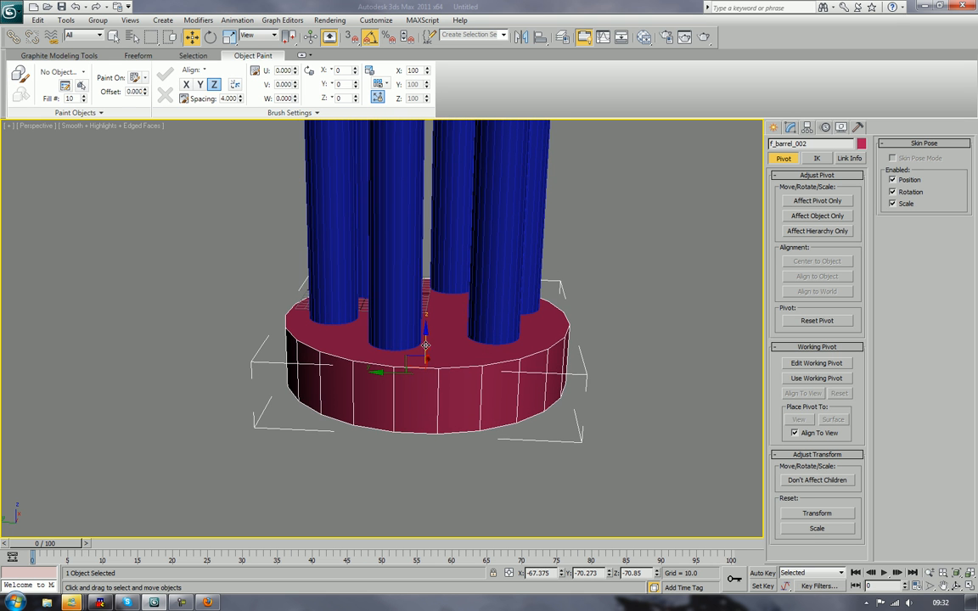
pyautogui.moveTo(425, 340); pyautogui.dragTo(422, 336)
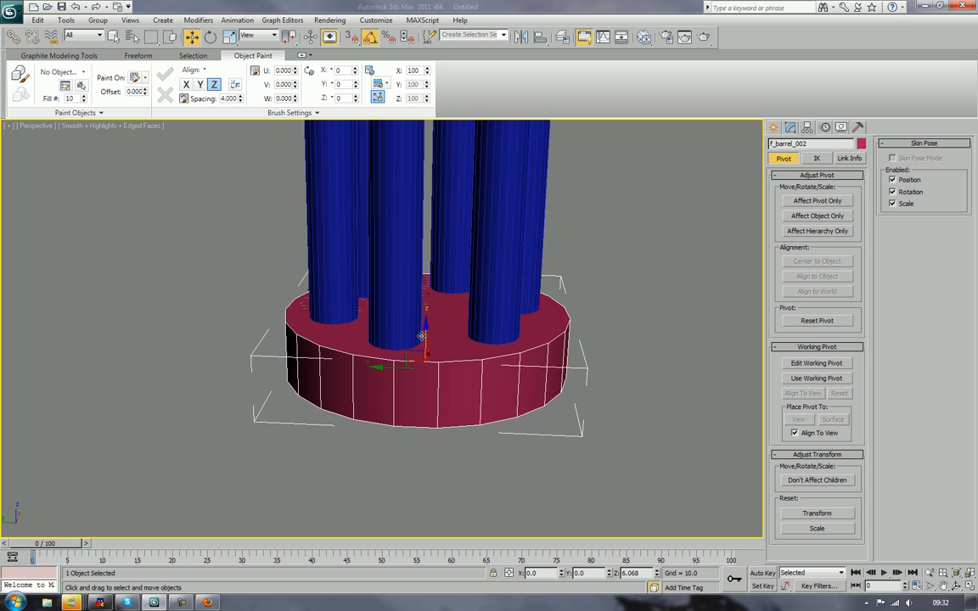
pyautogui.click(616, 294)
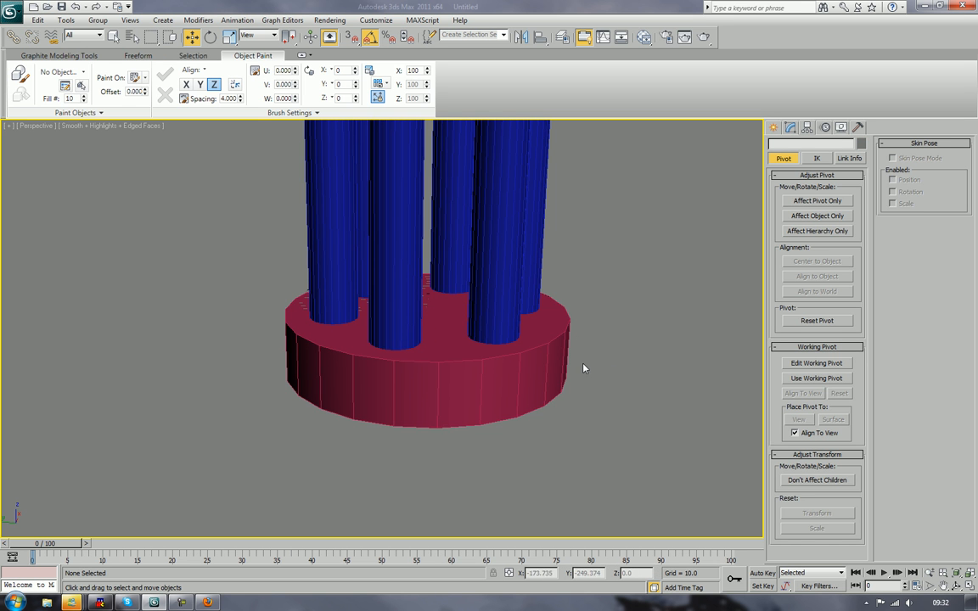
# - Convert the f_barrel_002 disc at the barrels' lower ends to an Editable Poly
pyautogui.click(490, 392)
pyautogui.rightClick(491, 397)
pyautogui.moveTo(518, 499)
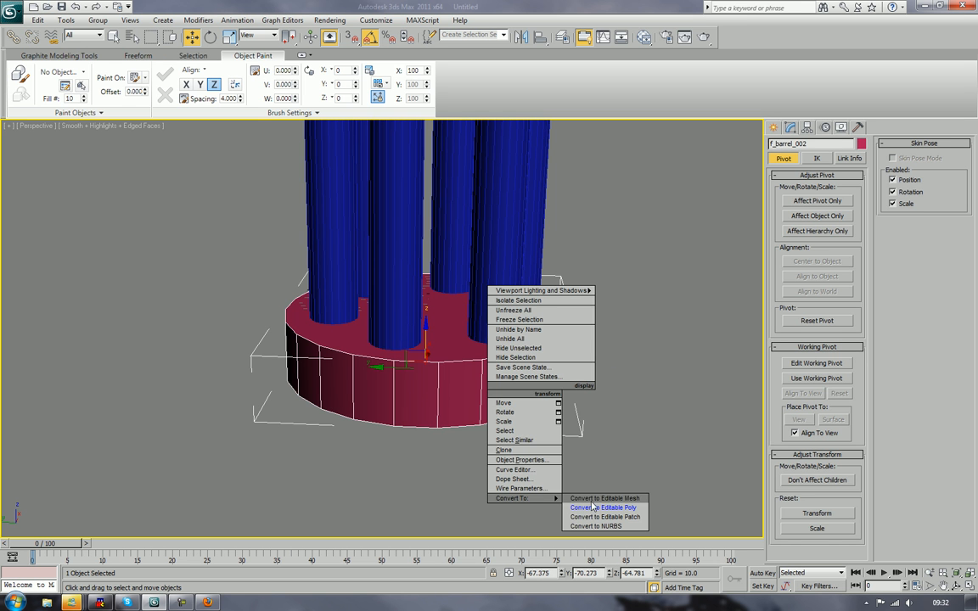
pyautogui.click(594, 563)
pyautogui.keyDown('alt'); pyautogui.moveTo(550, 436); pyautogui.dragTo(550, 398, button='middle'); pyautogui.keyUp('alt')
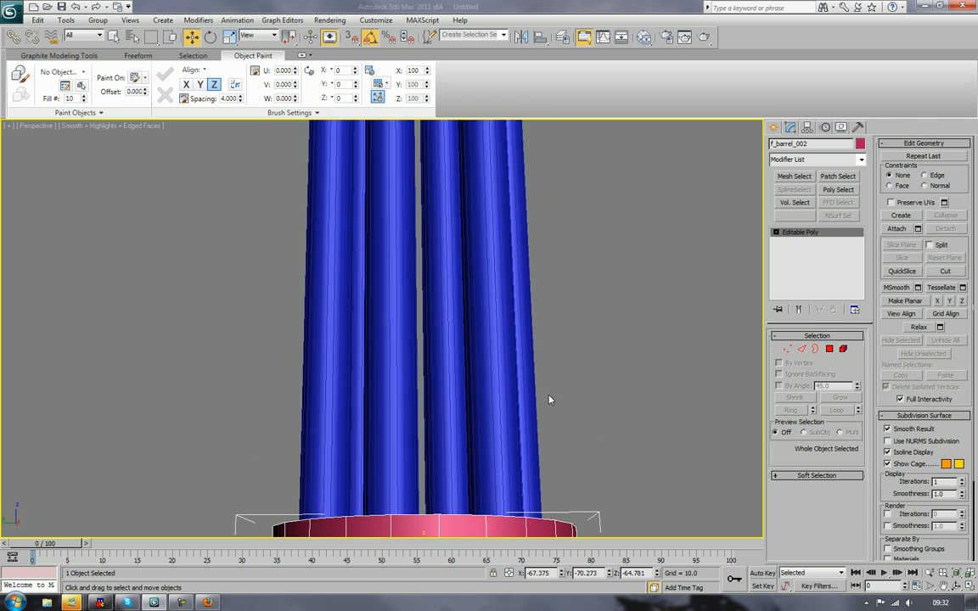
pyautogui.scroll(-3, 550, 399)
pyautogui.moveTo(496, 459); pyautogui.dragTo(498, 389, button='middle')
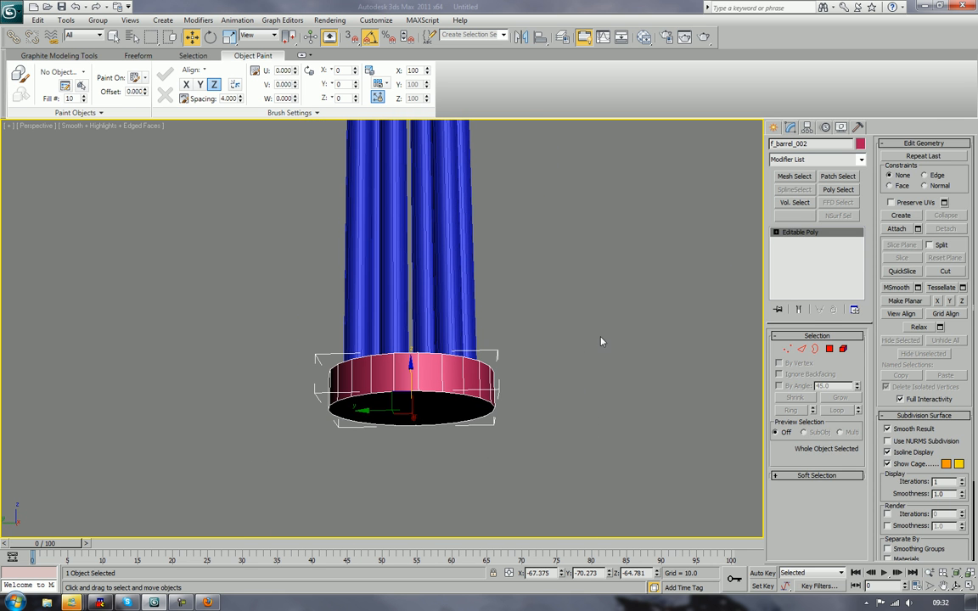
# - Move the underside polygon of f_barrel_002 up along Z to make the disc thin, and leave polygon mode
pyautogui.click(829, 349)
pyautogui.click(445, 411)
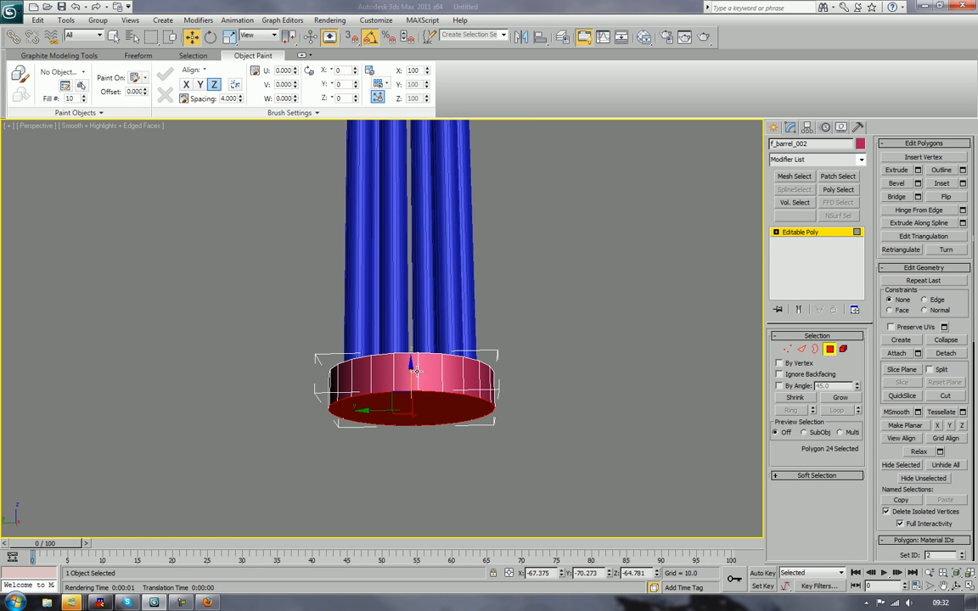
pyautogui.moveTo(410, 365); pyautogui.dragTo(410, 337)
pyautogui.click(622, 287)
pyautogui.scroll(-3, 624, 283)
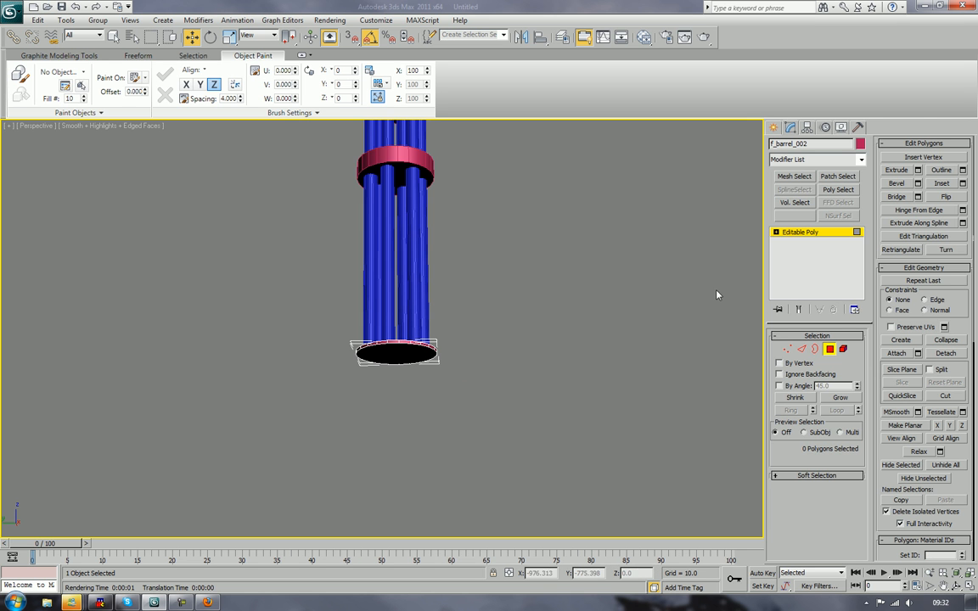
pyautogui.click(829, 350)
pyautogui.moveTo(696, 277); pyautogui.dragTo(682, 365, button='middle')
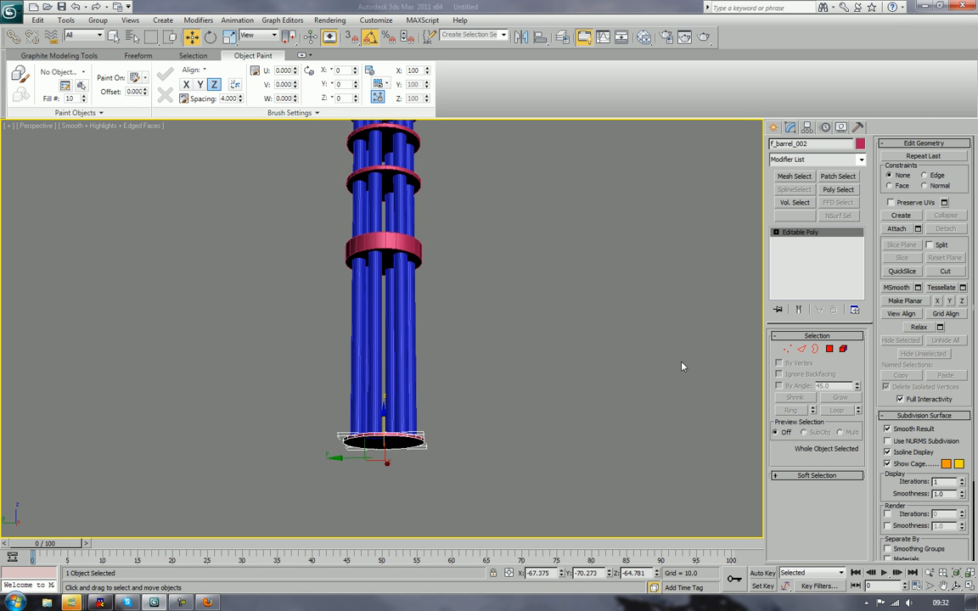
# - Convert the uppermost disc, t_barrel_01, to an Editable Poly
pyautogui.scroll(-4, 593, 285)
pyautogui.keyDown('alt'); pyautogui.moveTo(592, 283); pyautogui.dragTo(535, 367, button='middle'); pyautogui.keyUp('alt')
pyautogui.scroll(5, 558, 419)
pyautogui.scroll(4, 520, 440)
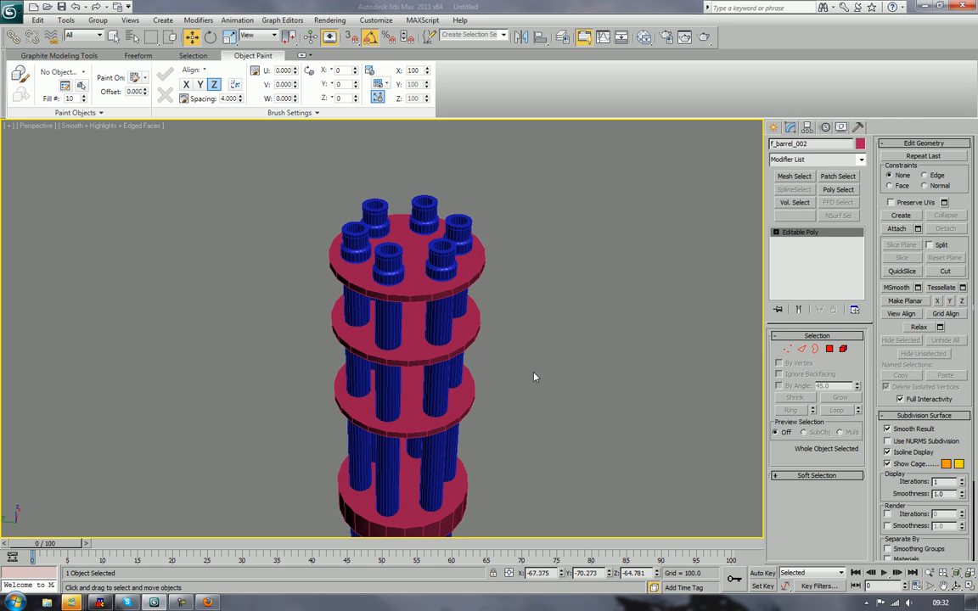
pyautogui.click(420, 432)
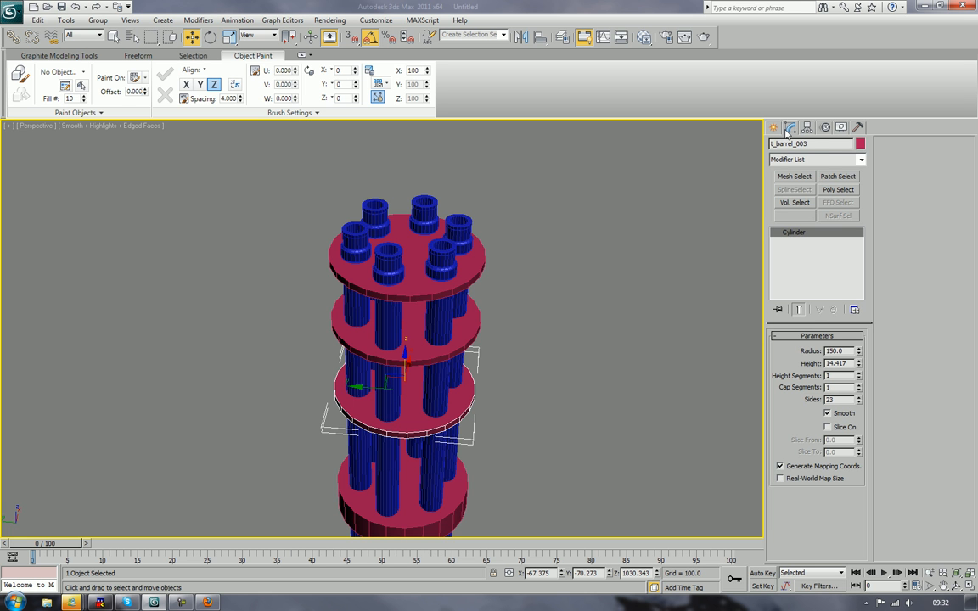
pyautogui.click(379, 257)
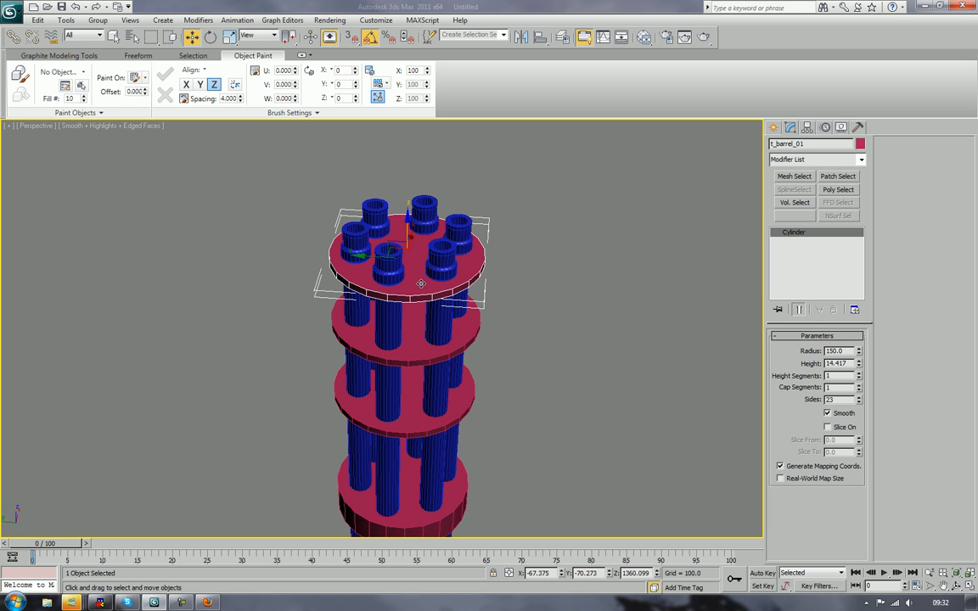
pyautogui.rightClick(420, 284)
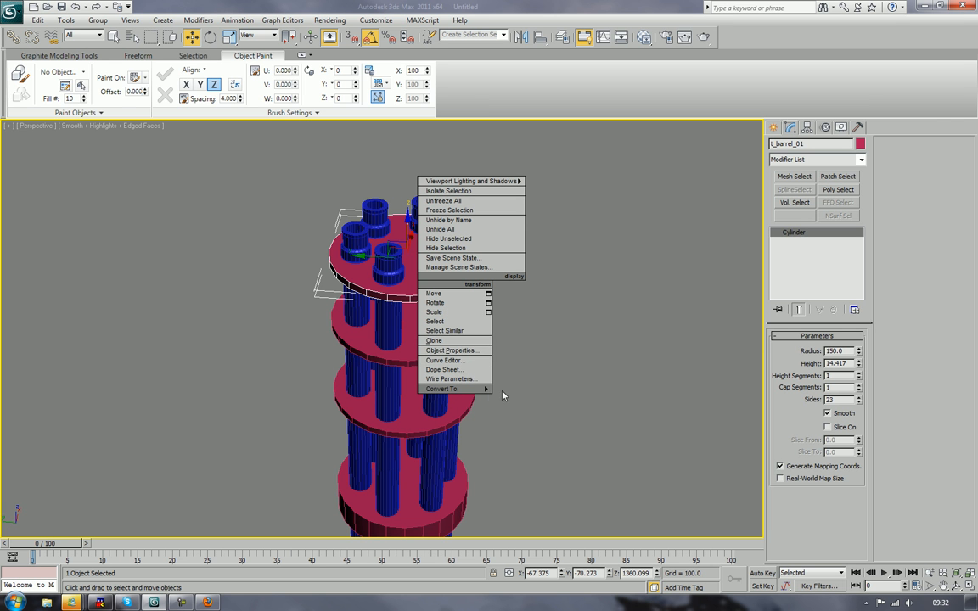
pyautogui.moveTo(482, 391)
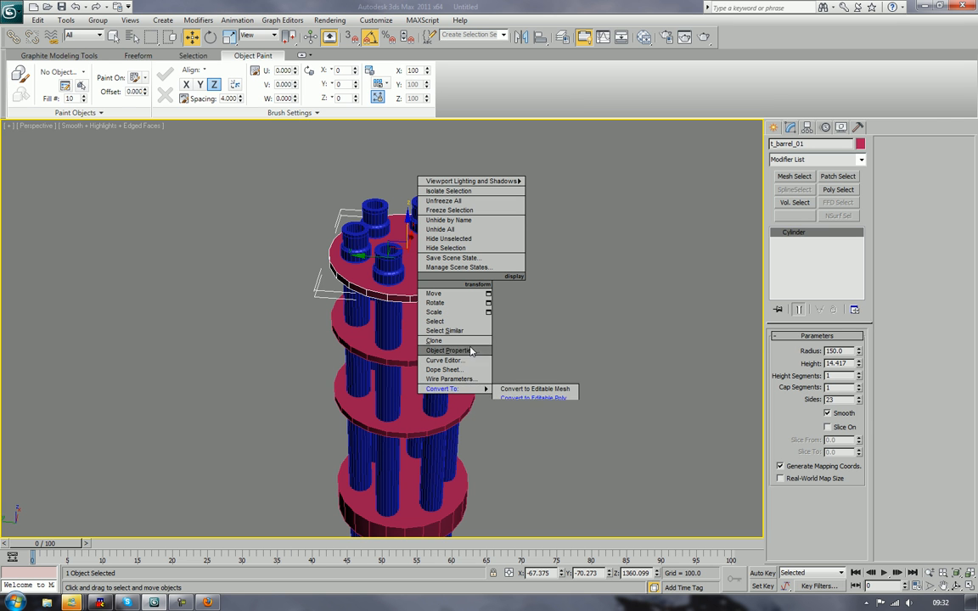
pyautogui.click(539, 394)
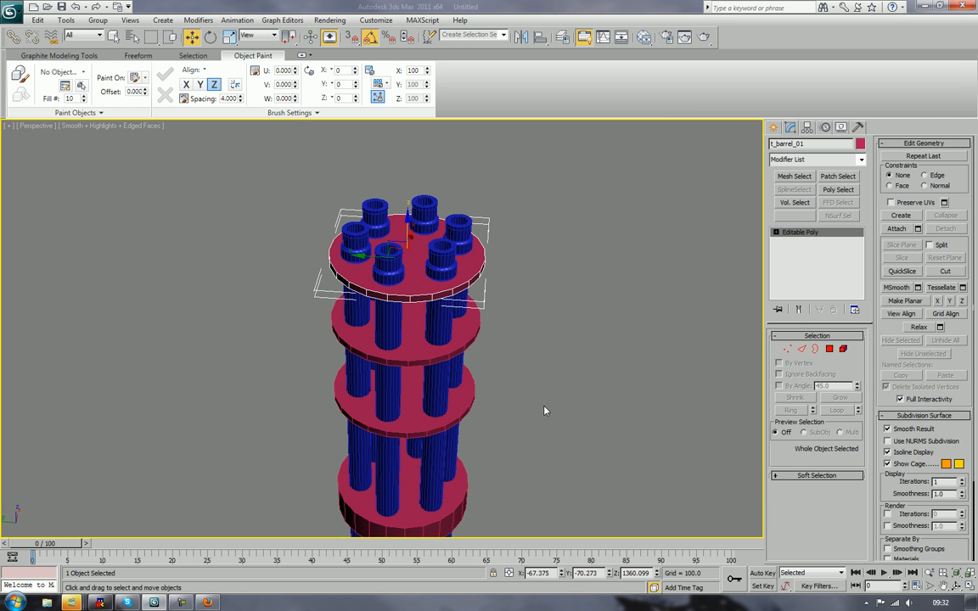
# - Attach the two thin discs below and the thick f_barrel_01 disc to t_barrel_01
pyautogui.moveTo(546, 412); pyautogui.dragTo(549, 353, button='middle')
pyautogui.click(896, 230)
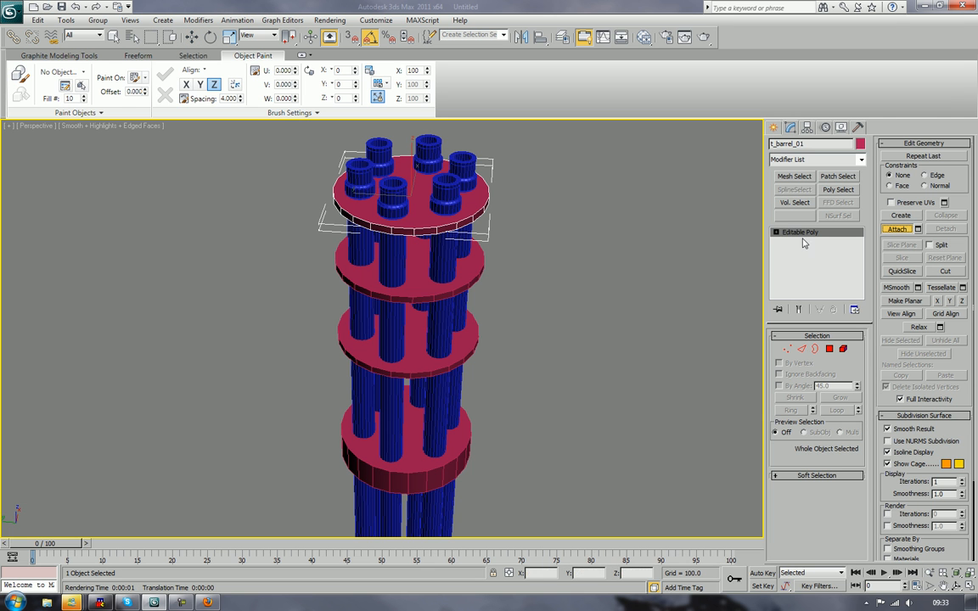
pyautogui.click(416, 289)
pyautogui.click(417, 356)
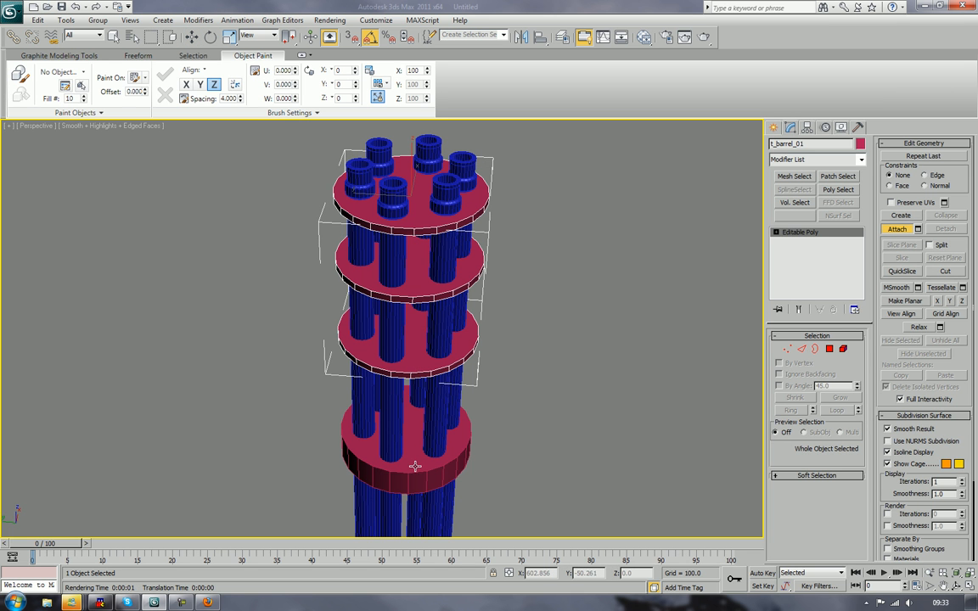
pyautogui.click(416, 461)
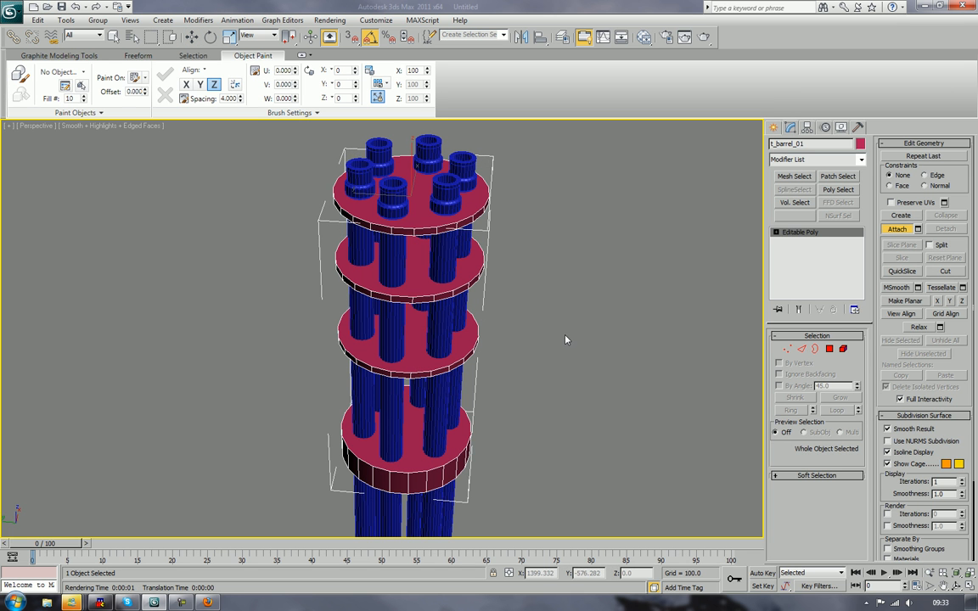
pyautogui.moveTo(565, 339); pyautogui.dragTo(579, 376, button='middle')
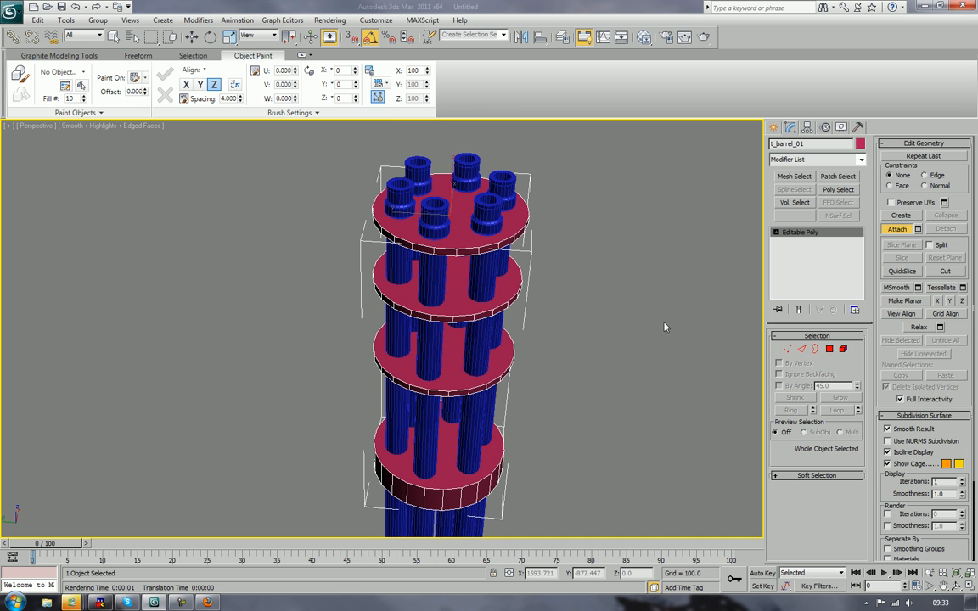
# - Select the top-face polygons of all four t_barrel_01 discs in polygon mode
pyautogui.click(829, 349)
pyautogui.press('w')
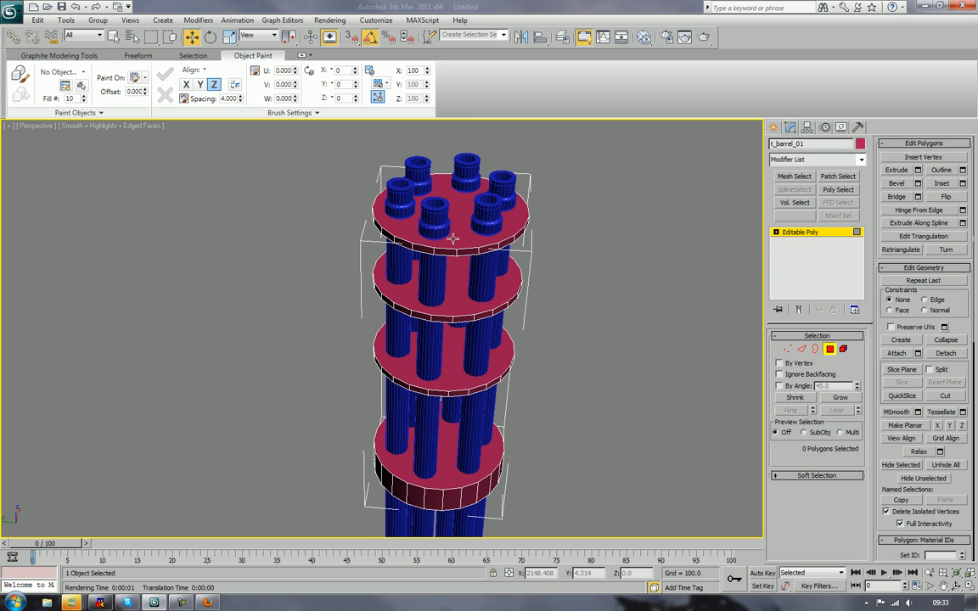
pyautogui.click(459, 227)
pyautogui.keyDown('ctrl'); pyautogui.click(469, 306); pyautogui.keyUp('ctrl')
pyautogui.keyDown('ctrl'); pyautogui.click(411, 344); pyautogui.keyUp('ctrl')
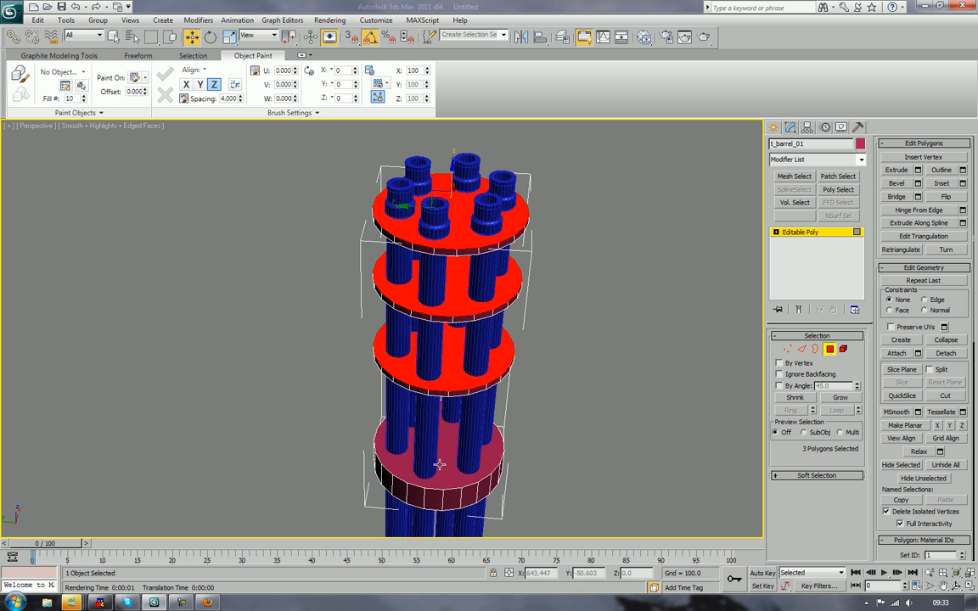
pyautogui.keyDown('ctrl'); pyautogui.click(396, 419); pyautogui.keyUp('ctrl')
# - Add the underside polygons of the four t_barrel_01 discs to the selection
pyautogui.keyDown('alt'); pyautogui.moveTo(451, 417); pyautogui.dragTo(492, 381, button='middle'); pyautogui.keyUp('alt')
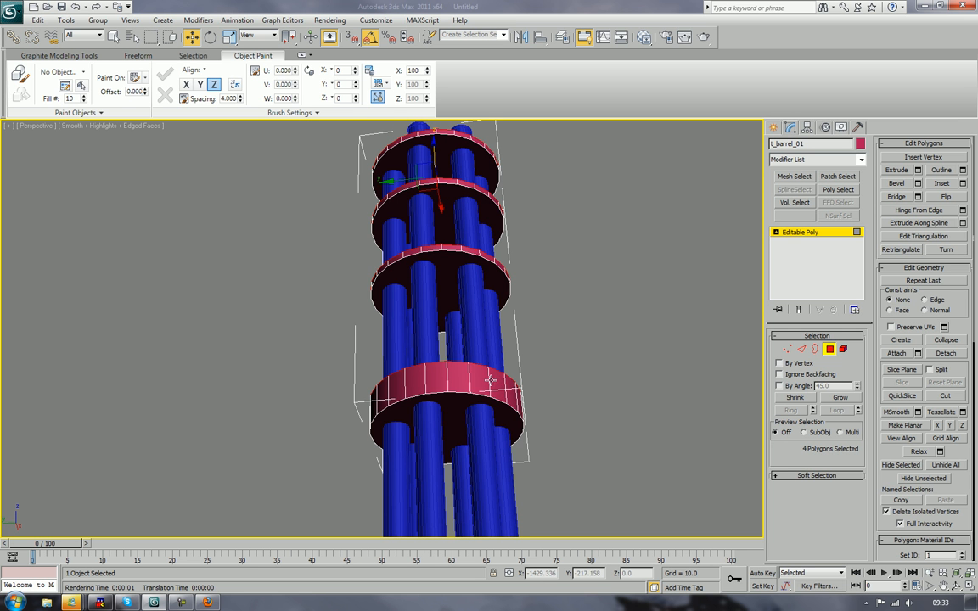
pyautogui.keyDown('ctrl'); pyautogui.click(463, 416); pyautogui.keyUp('ctrl')
pyautogui.keyDown('ctrl'); pyautogui.click(440, 263); pyautogui.keyUp('ctrl')
pyautogui.keyDown('ctrl'); pyautogui.click(403, 201); pyautogui.keyUp('ctrl')
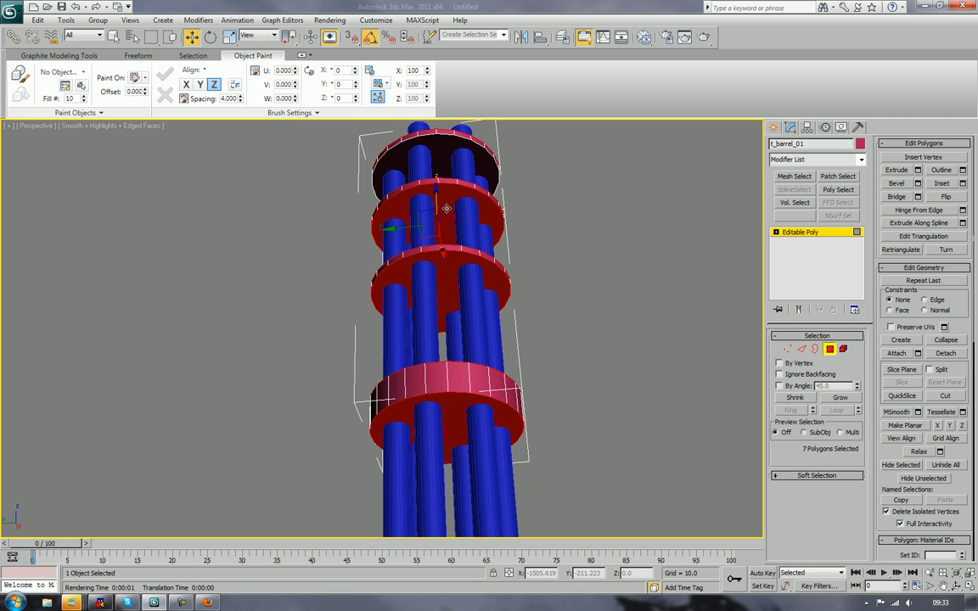
pyautogui.keyDown('ctrl'); pyautogui.click(443, 155); pyautogui.keyUp('ctrl')
pyautogui.keyDown('alt'); pyautogui.moveTo(480, 159); pyautogui.dragTo(600, 313, button='middle'); pyautogui.keyUp('alt')
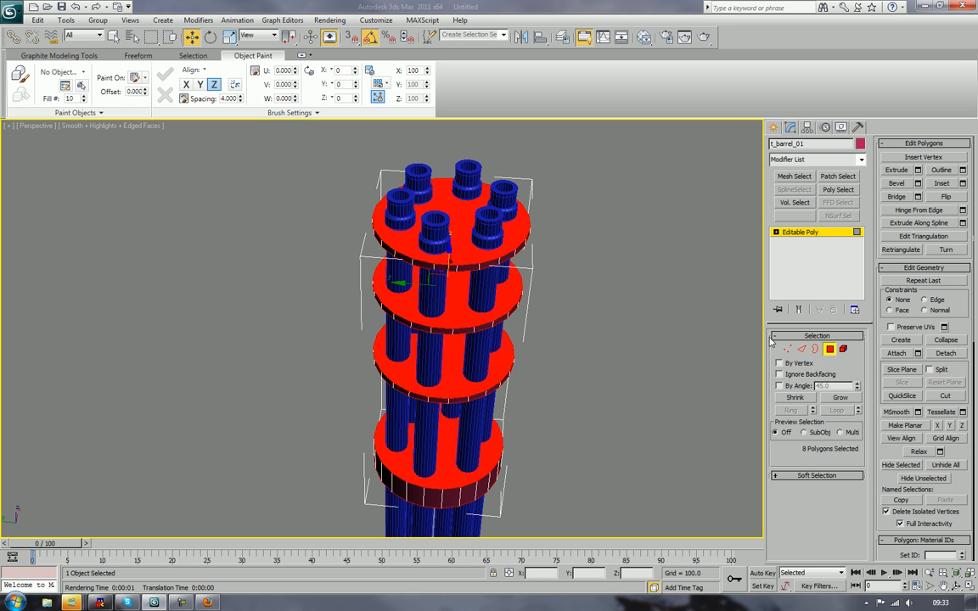
# - Convert the polygon selection to its edges and chamfer the upper and lower rims of the four discs slightly
pyautogui.keyDown('ctrl'); pyautogui.click(803, 349); pyautogui.keyUp('ctrl')
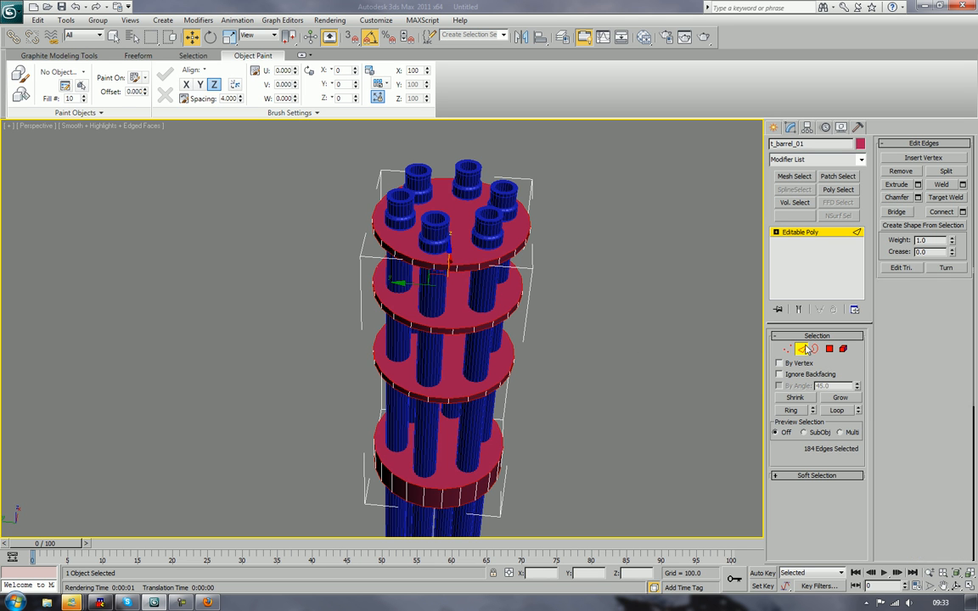
pyautogui.moveTo(630, 337); pyautogui.dragTo(462, 435, button='middle')
pyautogui.scroll(5, 618, 370)
pyautogui.moveTo(585, 345); pyautogui.dragTo(591, 298, button='middle')
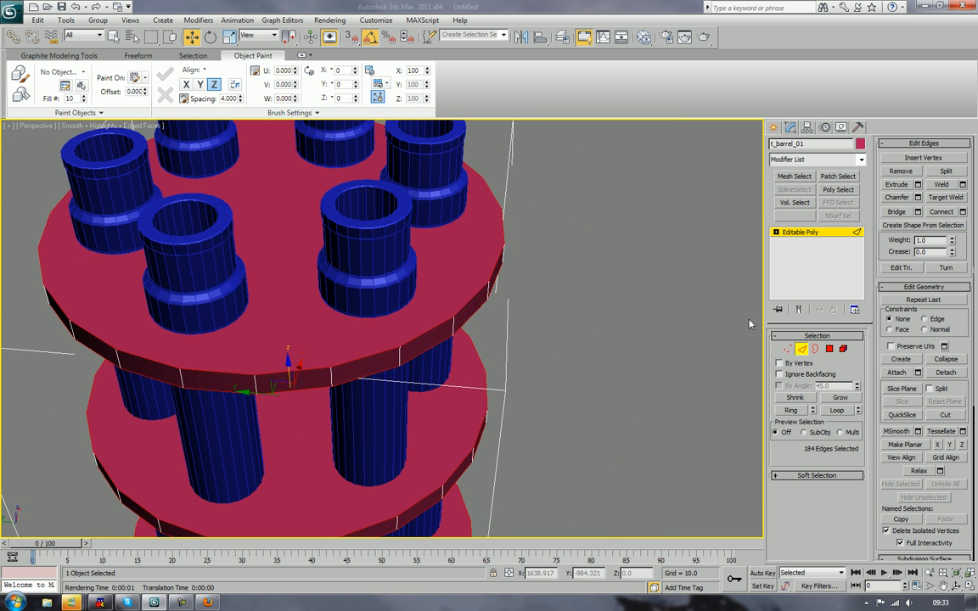
pyautogui.click(904, 198)
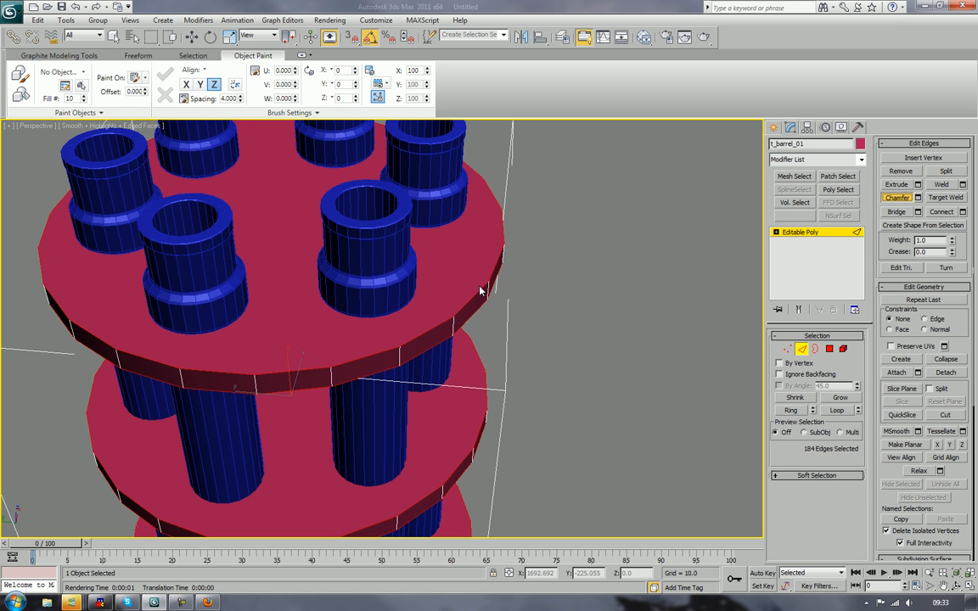
pyautogui.moveTo(480, 291); pyautogui.dragTo(480, 282)
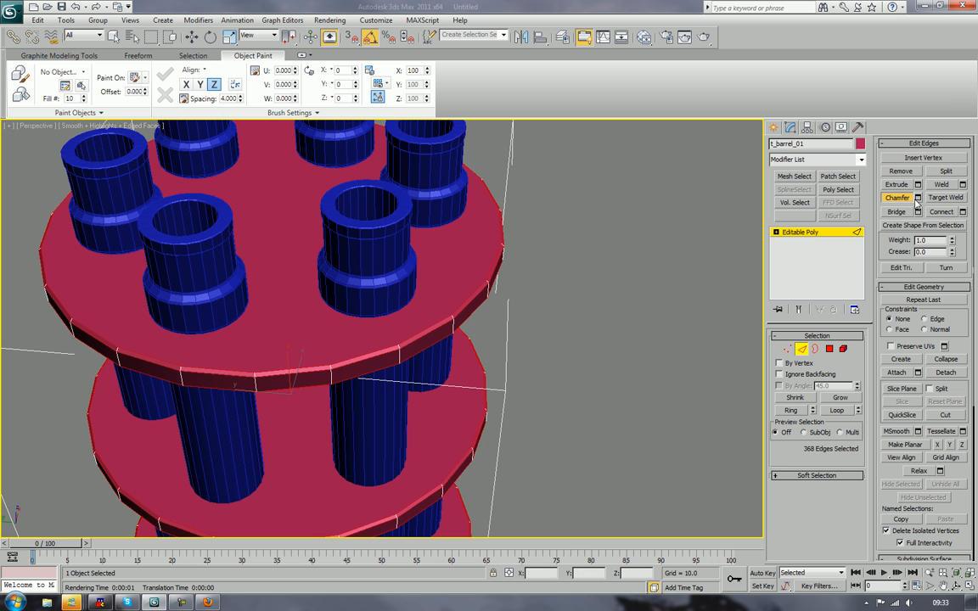
# - Chamfer the selected disc rim edges a second time by a smaller amount to round them
pyautogui.scroll(5, 484, 322)
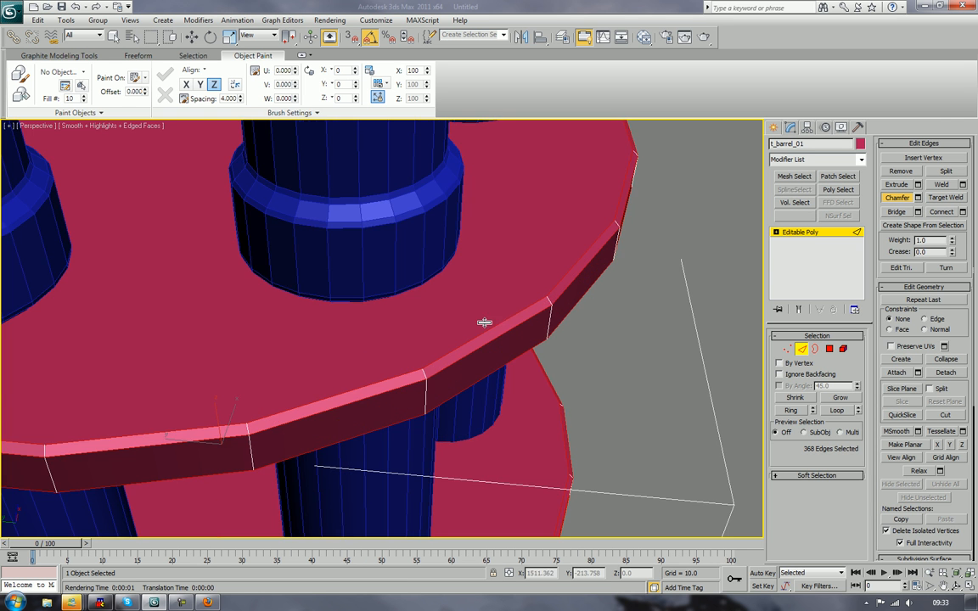
pyautogui.keyDown('alt'); pyautogui.moveTo(493, 287); pyautogui.dragTo(406, 280, button='middle'); pyautogui.keyUp('alt')
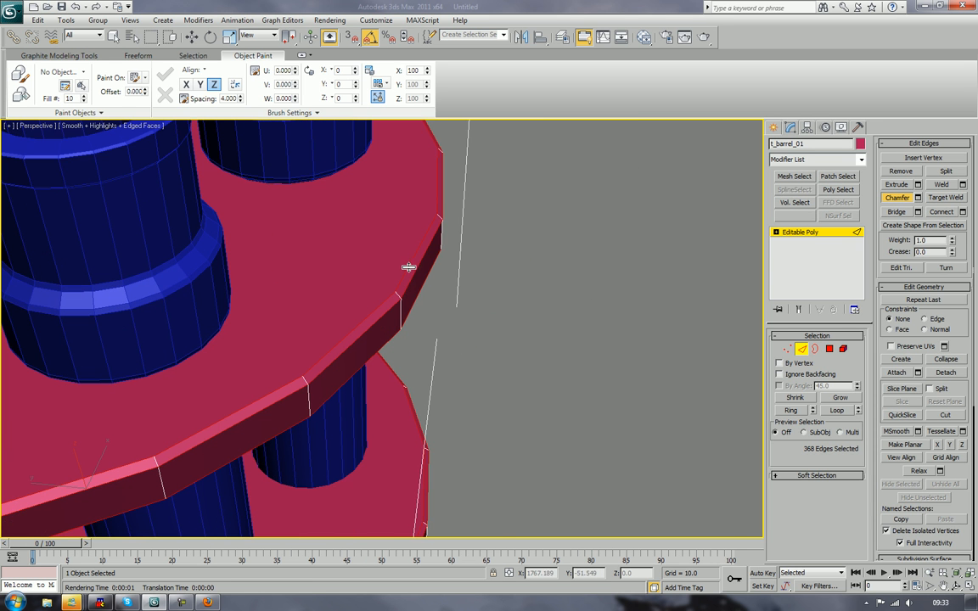
pyautogui.moveTo(408, 265); pyautogui.dragTo(408, 262)
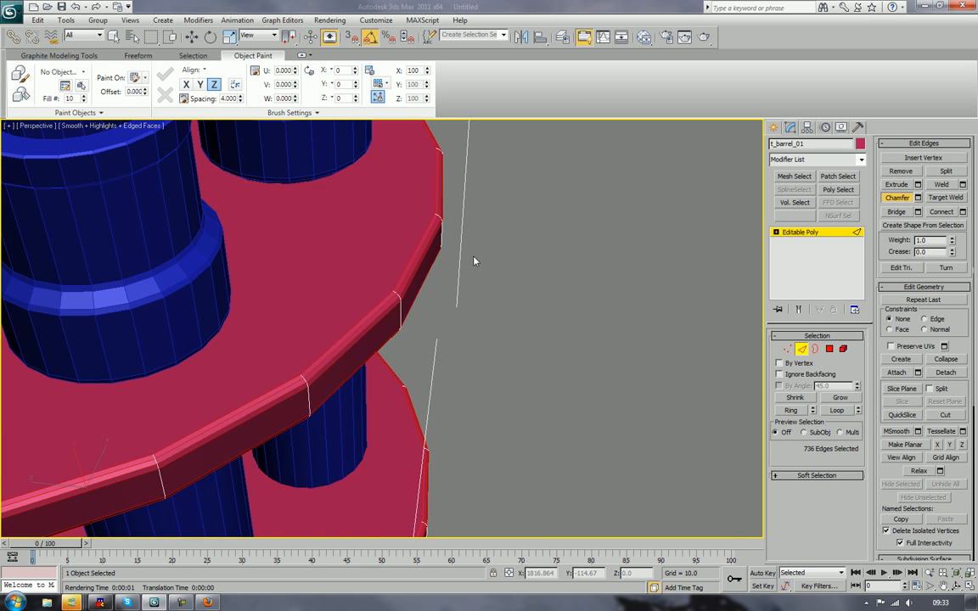
# - Clear the edge selection, turn off edged faces, and examine the rounded discs on the whole barrel assembly
pyautogui.click(593, 260)
pyautogui.press('z')
pyautogui.press('F4')
pyautogui.keyDown('alt'); pyautogui.moveTo(561, 343); pyautogui.dragTo(553, 289, button='middle'); pyautogui.keyUp('alt')
pyautogui.scroll(3, 556, 292)
pyautogui.moveTo(550, 348)
pyautogui.mouseDown(button='middle')
pyautogui.moveTo(565, 293)
pyautogui.moveTo(555, 241)
pyautogui.moveTo(514, 302)
pyautogui.moveTo(517, 275)
pyautogui.moveTo(496, 422)
pyautogui.moveTo(550, 327)
pyautogui.mouseUp(button='middle')
pyautogui.scroll(-3, 551, 330)
pyautogui.moveTo(524, 376)
pyautogui.mouseDown(button='middle')
pyautogui.moveTo(524, 329)
pyautogui.moveTo(529, 359)
pyautogui.mouseUp(button='middle')
pyautogui.moveTo(453, 451)
pyautogui.mouseDown(button='middle')
pyautogui.moveTo(451, 459)
pyautogui.moveTo(455, 440)
pyautogui.mouseUp(button='middle')
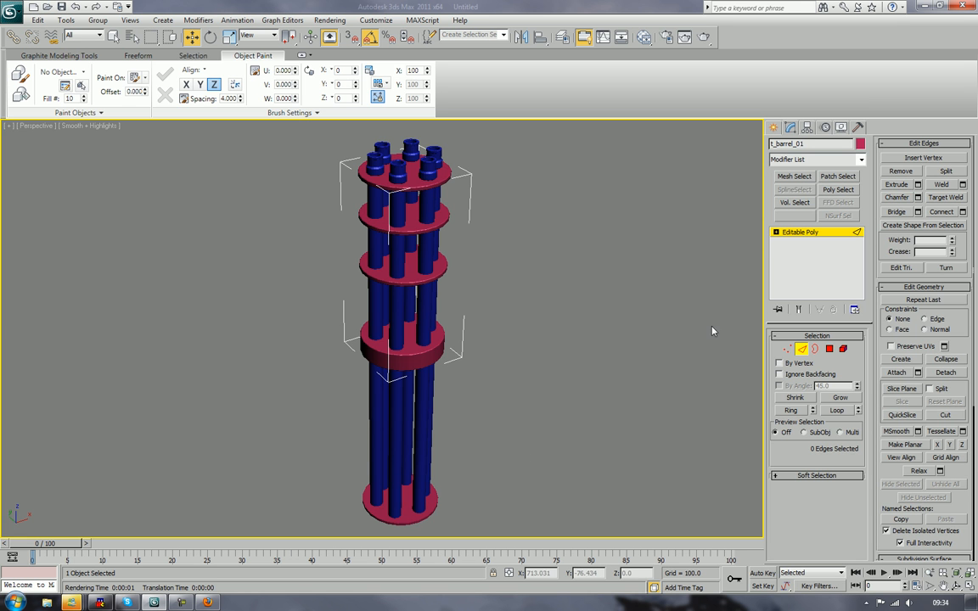
# - Select the six blue barrels together and hide them, leaving only the discs displayed
pyautogui.click(655, 323)
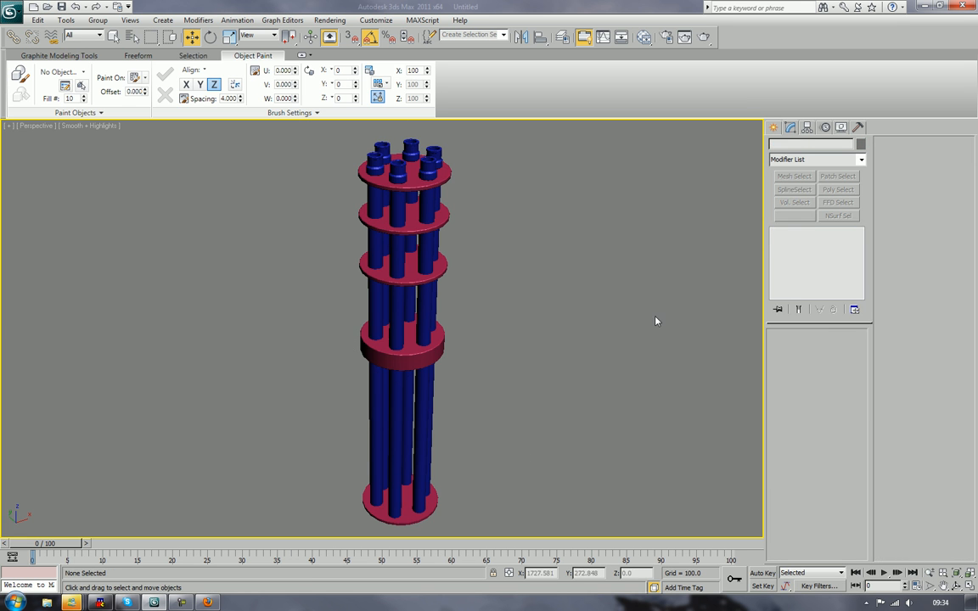
pyautogui.keyDown('alt'); pyautogui.moveTo(513, 448); pyautogui.dragTo(520, 406, button='middle'); pyautogui.keyUp('alt')
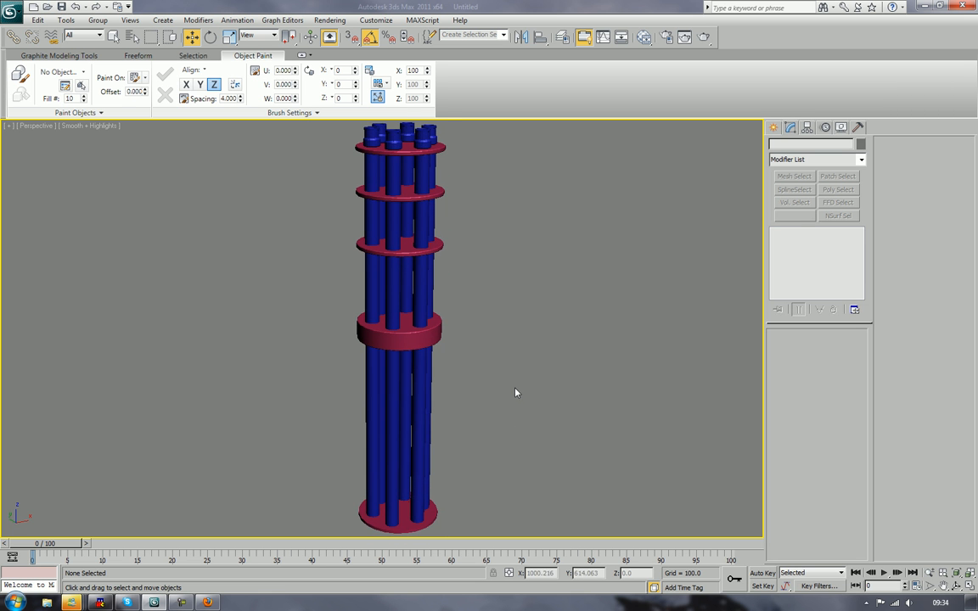
pyautogui.moveTo(516, 393); pyautogui.dragTo(321, 445)
pyautogui.moveTo(577, 326); pyautogui.dragTo(542, 359, button='middle')
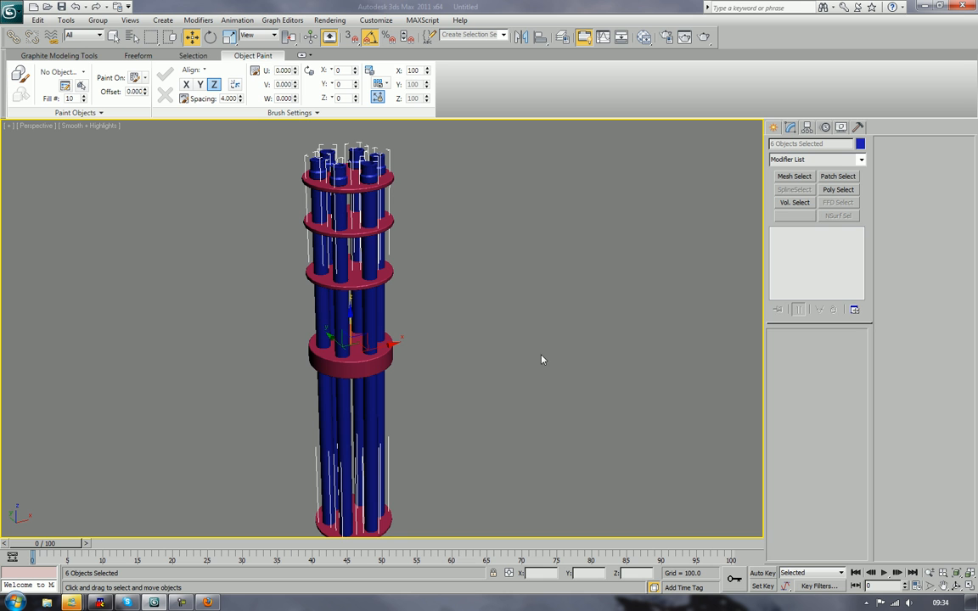
pyautogui.rightClick(372, 416)
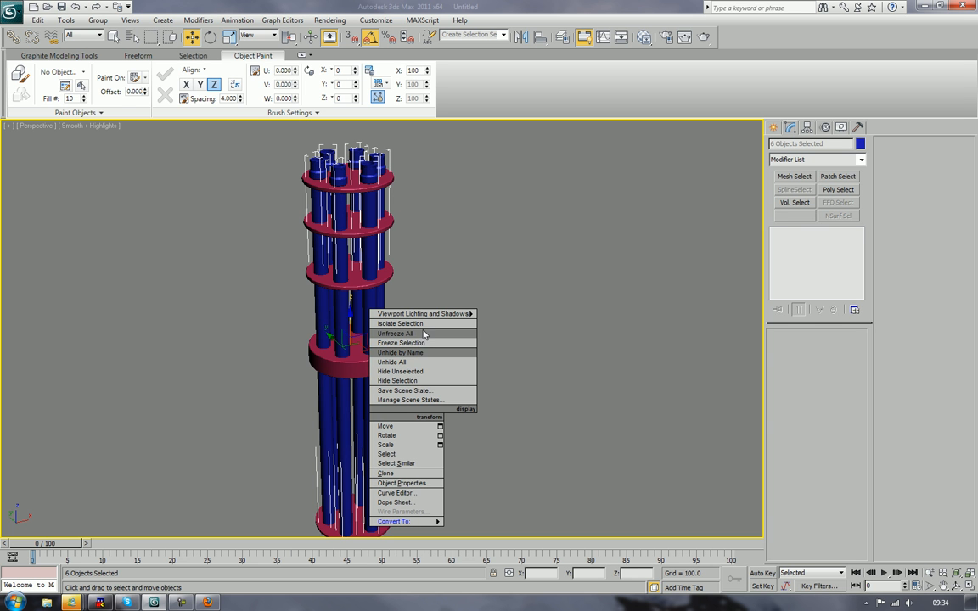
pyautogui.click(416, 383)
pyautogui.scroll(-4, 469, 339)
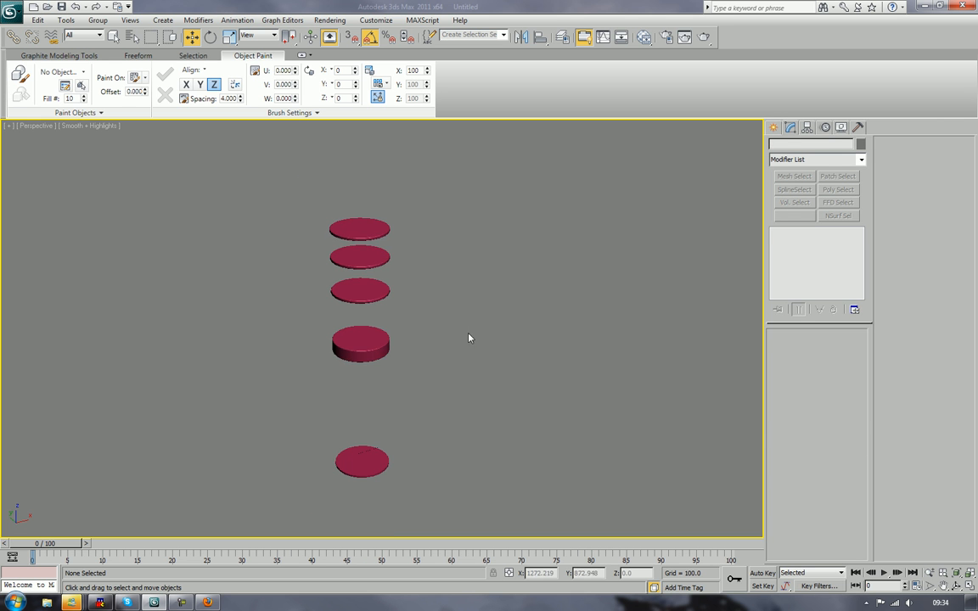
# - Unhide the boolean parts layer with the cutting cylinders and reselect the t_barrel_01 discs
pyautogui.click(375, 339)
pyautogui.moveTo(452, 308); pyautogui.dragTo(459, 324, button='middle')
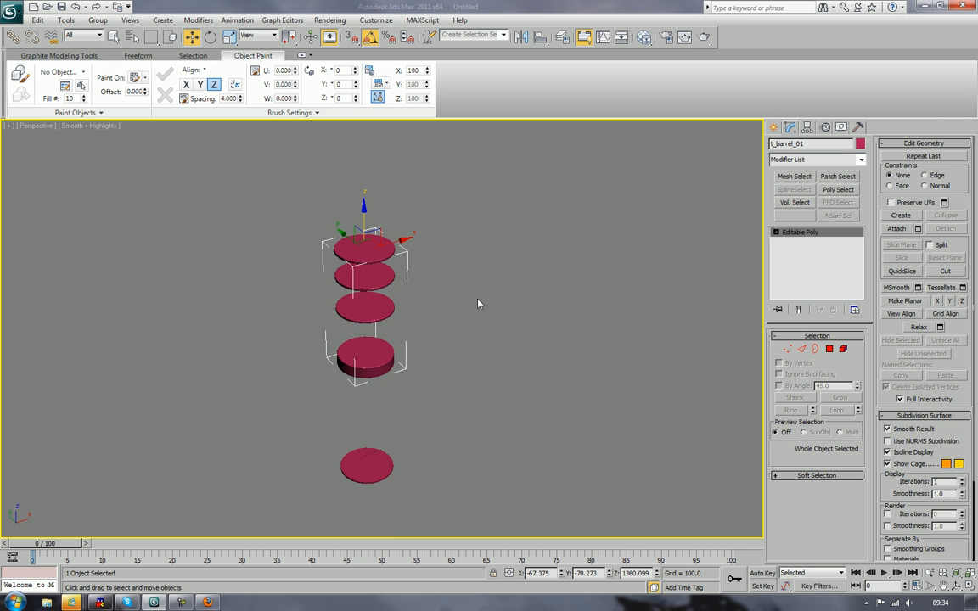
pyautogui.click(562, 37)
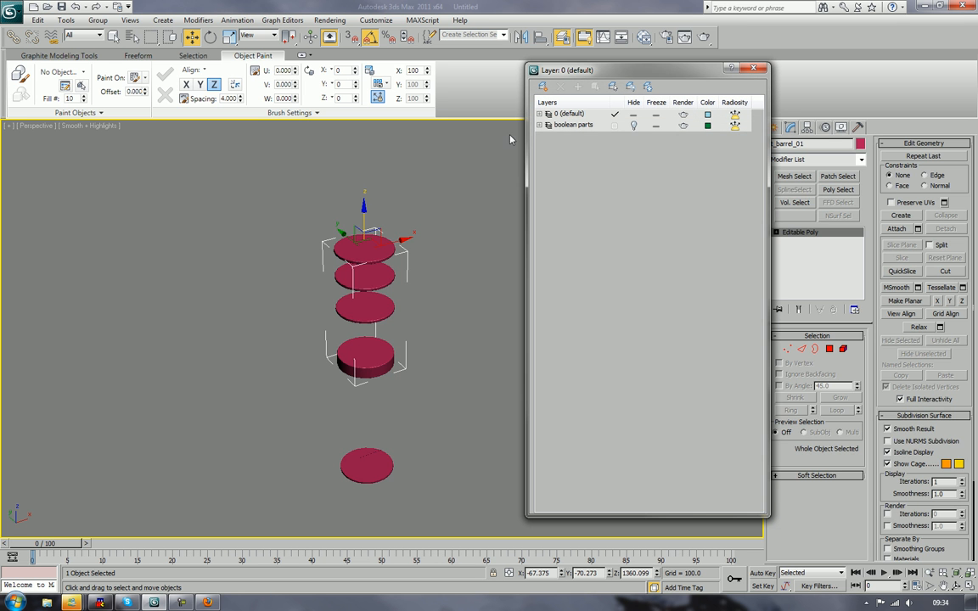
pyautogui.click(635, 125)
pyautogui.click(463, 239)
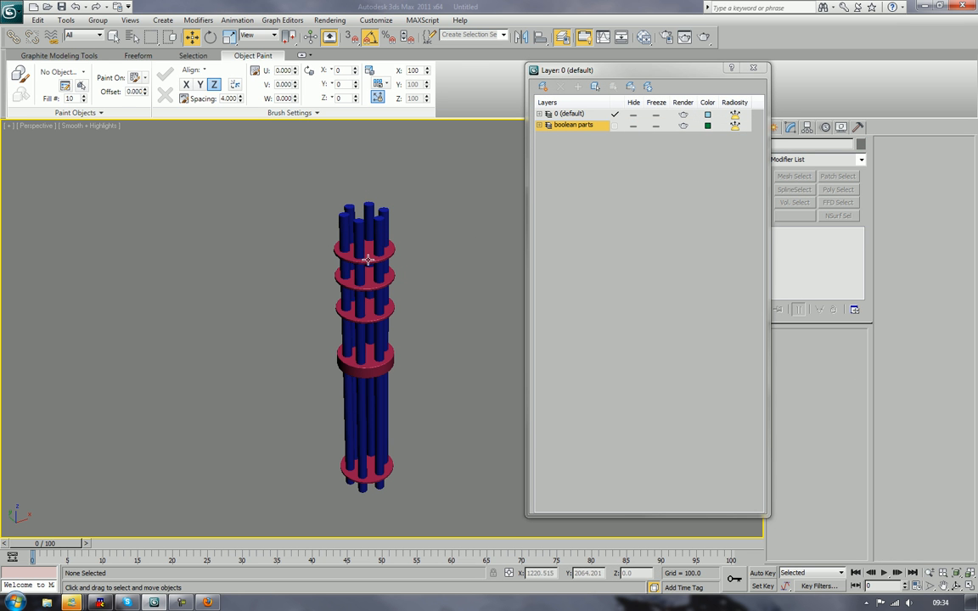
pyautogui.click(340, 242)
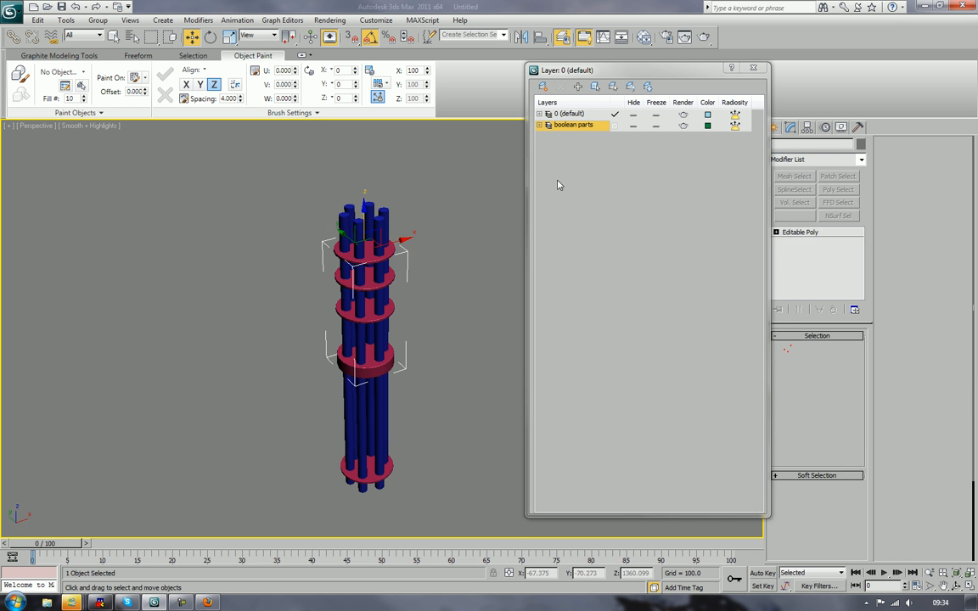
pyautogui.click(752, 68)
# - Subtract all six long boolean cylinders from the t_barrel_01 discs with the ProBoolean compound object
pyautogui.click(774, 128)
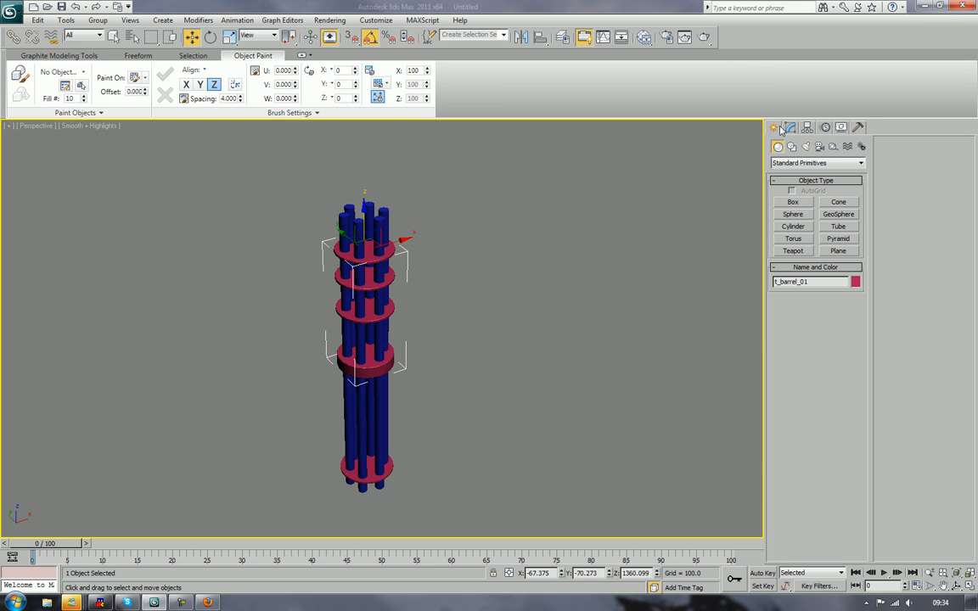
pyautogui.click(793, 164)
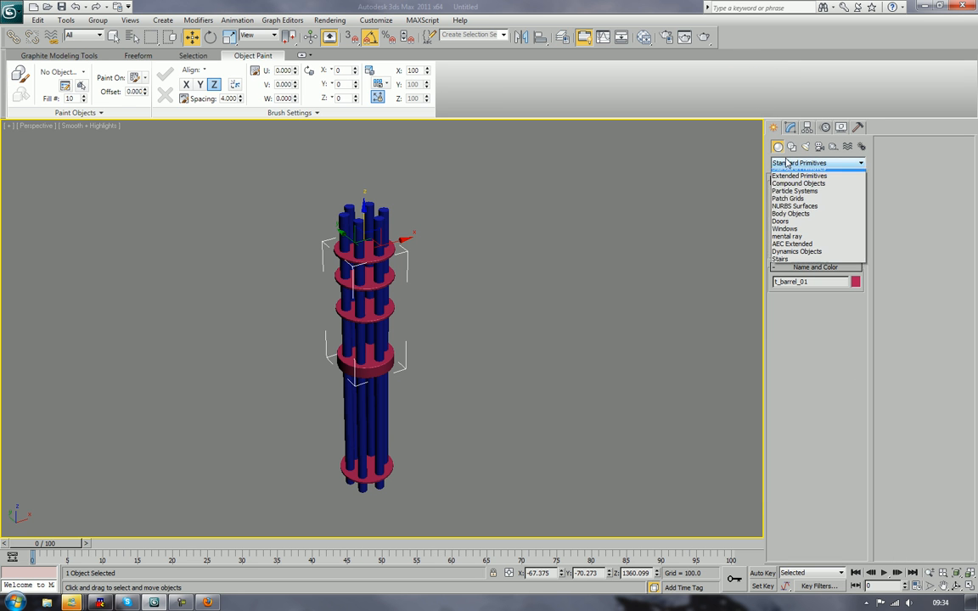
pyautogui.click(808, 188)
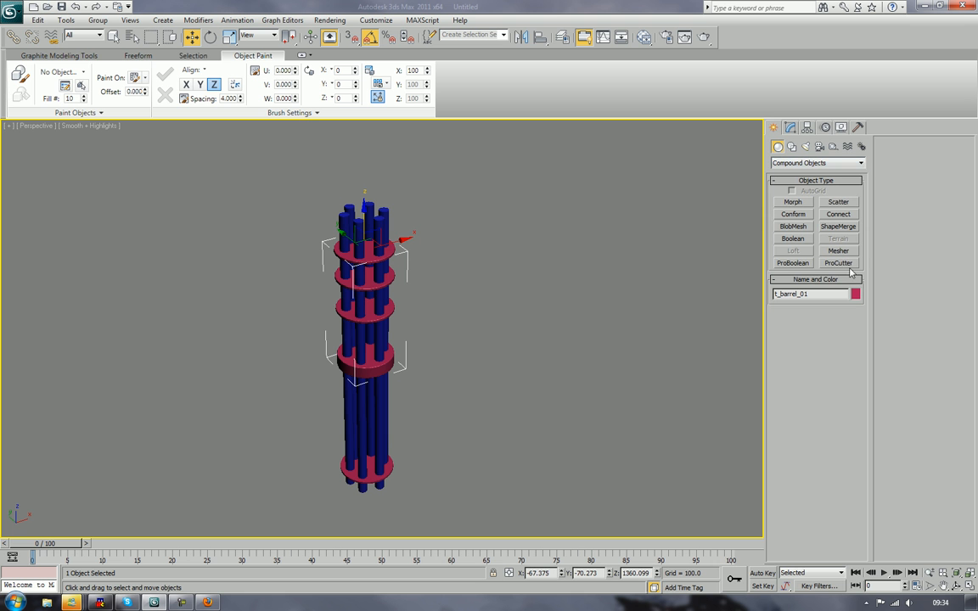
pyautogui.click(793, 263)
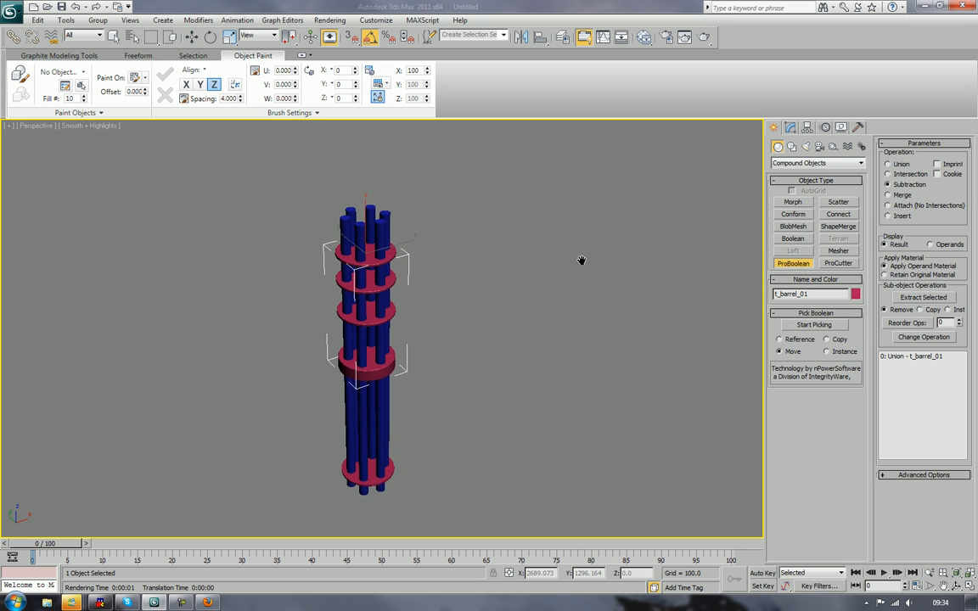
pyautogui.moveTo(581, 263); pyautogui.dragTo(594, 281, button='middle')
pyautogui.scroll(3, 594, 282)
pyautogui.moveTo(557, 323); pyautogui.dragTo(591, 290, button='middle')
pyautogui.click(812, 325)
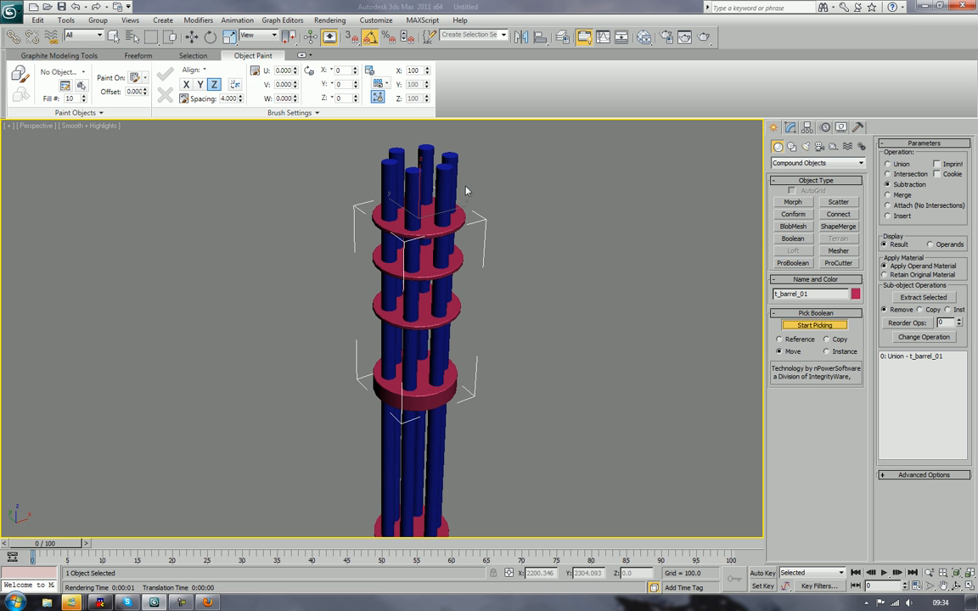
pyautogui.click(448, 172)
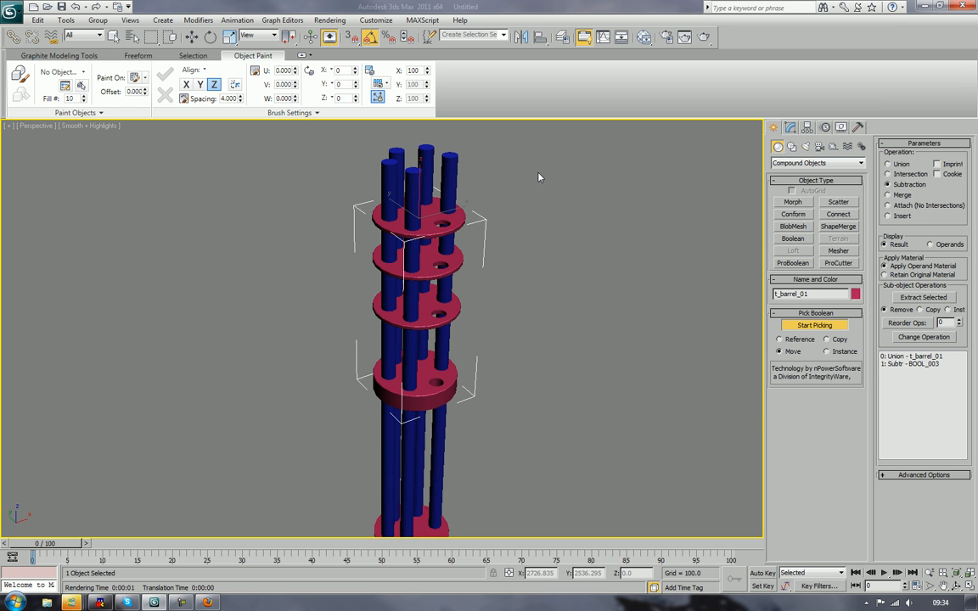
pyautogui.click(450, 160)
pyautogui.click(427, 152)
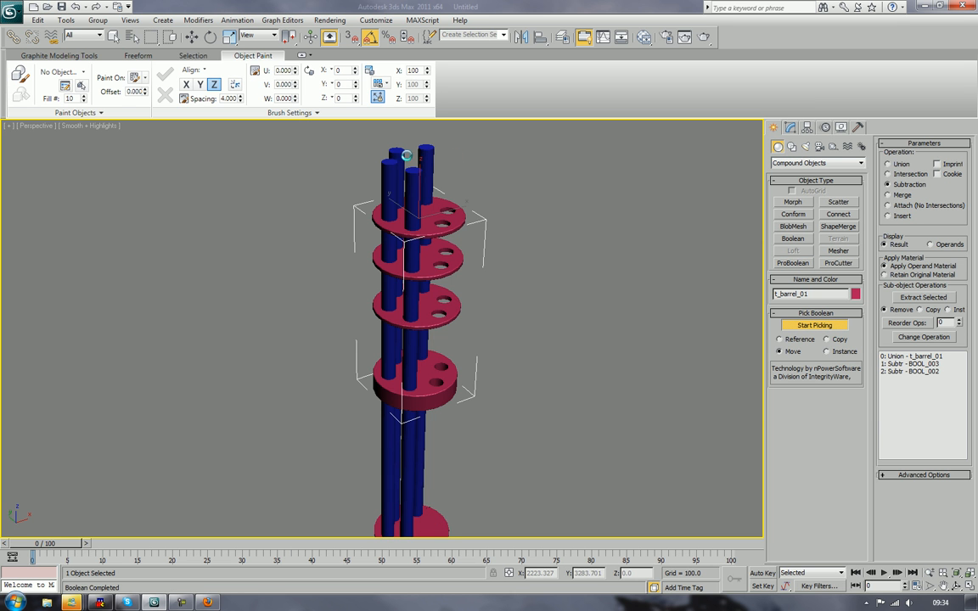
pyautogui.click(393, 163)
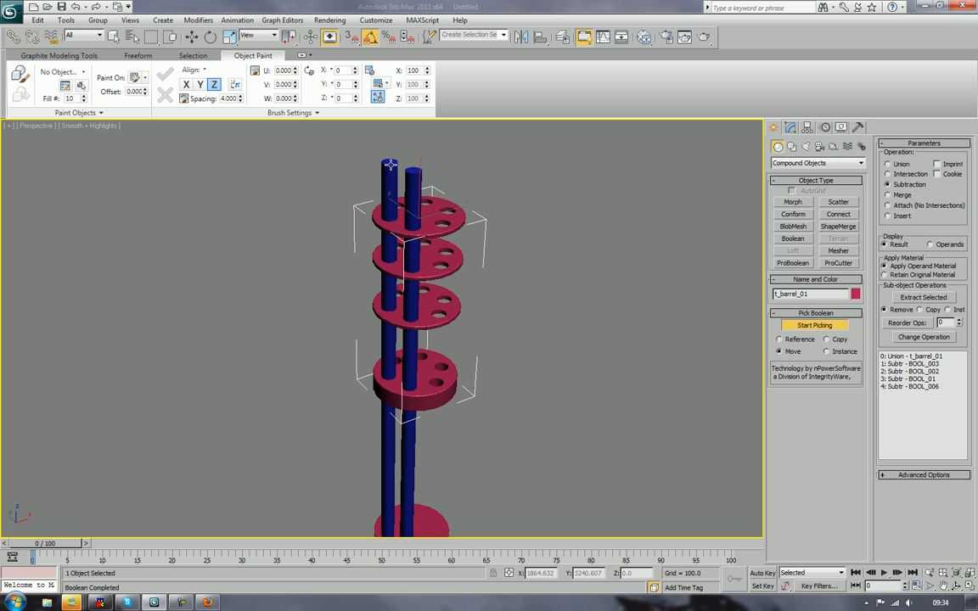
pyautogui.click(411, 175)
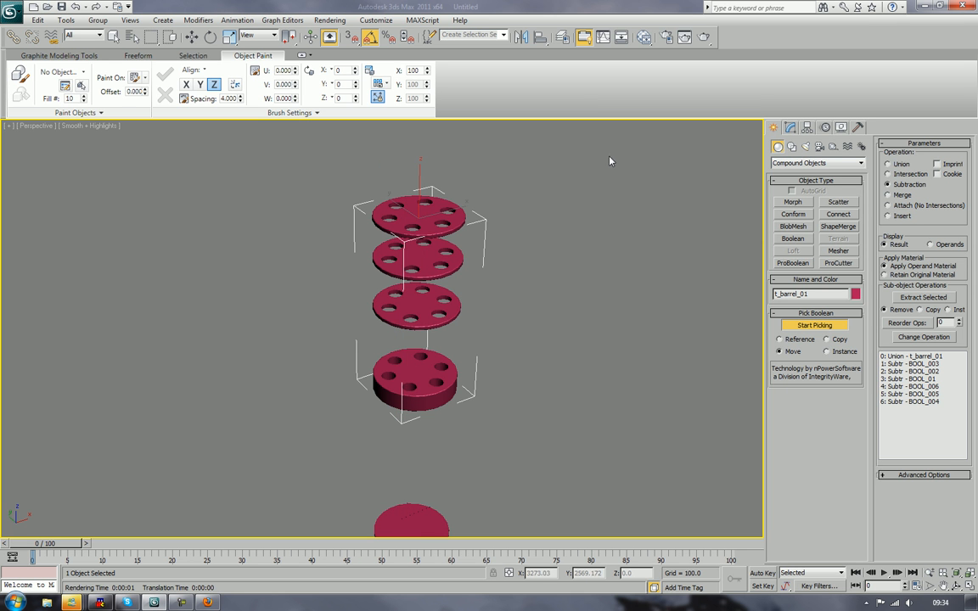
# - Finish the ProBoolean picking on t_barrel_01 and convert the perforated discs to Editable Poly
pyautogui.keyDown('alt'); pyautogui.moveTo(605, 158); pyautogui.dragTo(571, 213, button='middle'); pyautogui.keyUp('alt')
pyautogui.scroll(5, 570, 212)
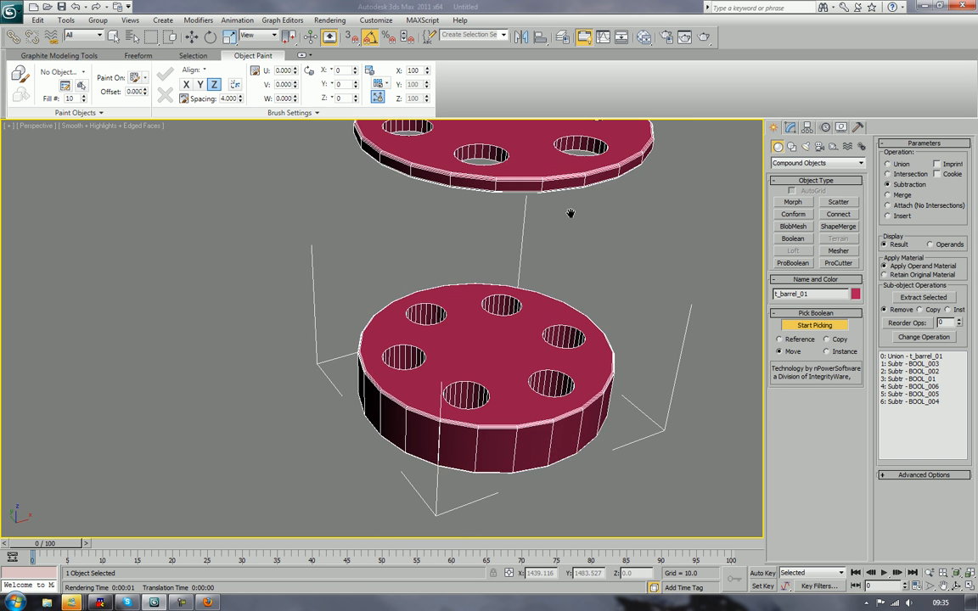
pyautogui.scroll(-5, 570, 212)
pyautogui.scroll(2, 570, 214)
pyautogui.moveTo(578, 295); pyautogui.dragTo(557, 343, button='middle')
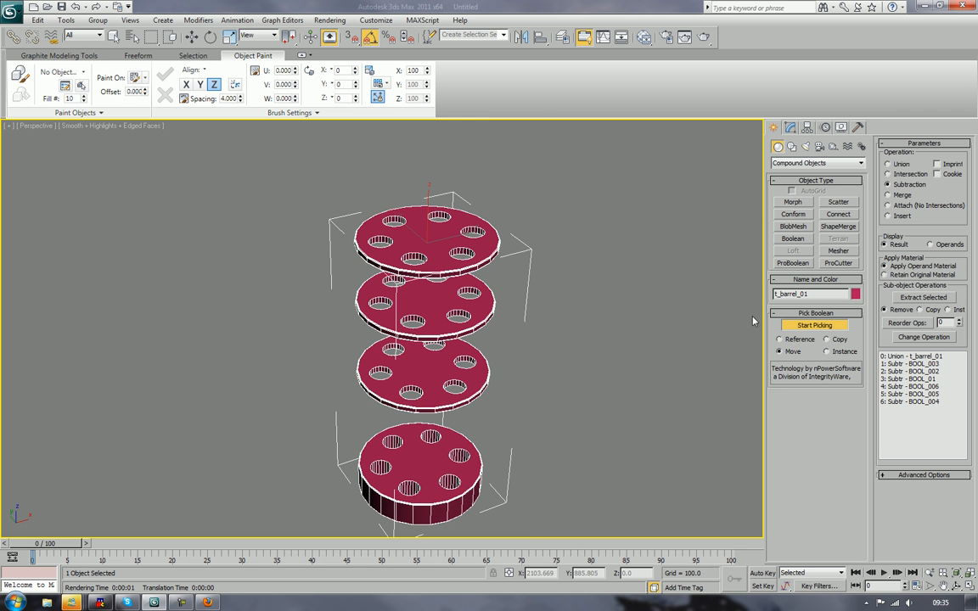
pyautogui.click(800, 326)
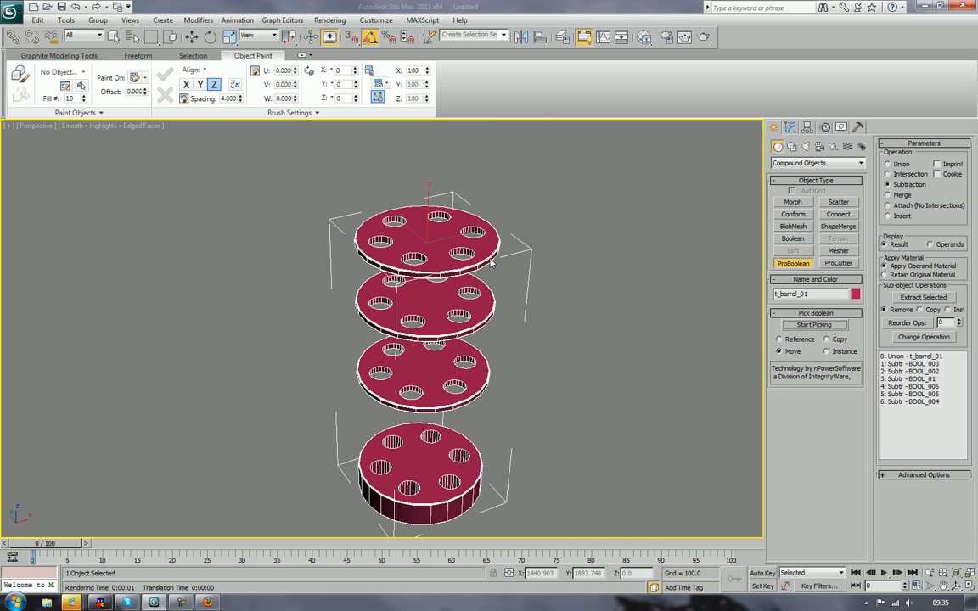
pyautogui.press('w')
pyautogui.rightClick(438, 238)
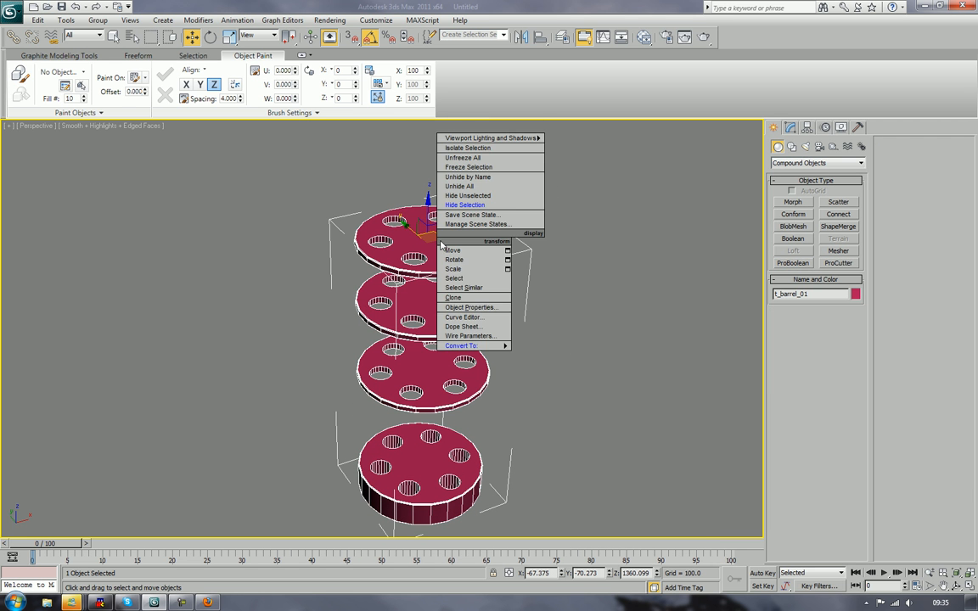
pyautogui.moveTo(496, 346)
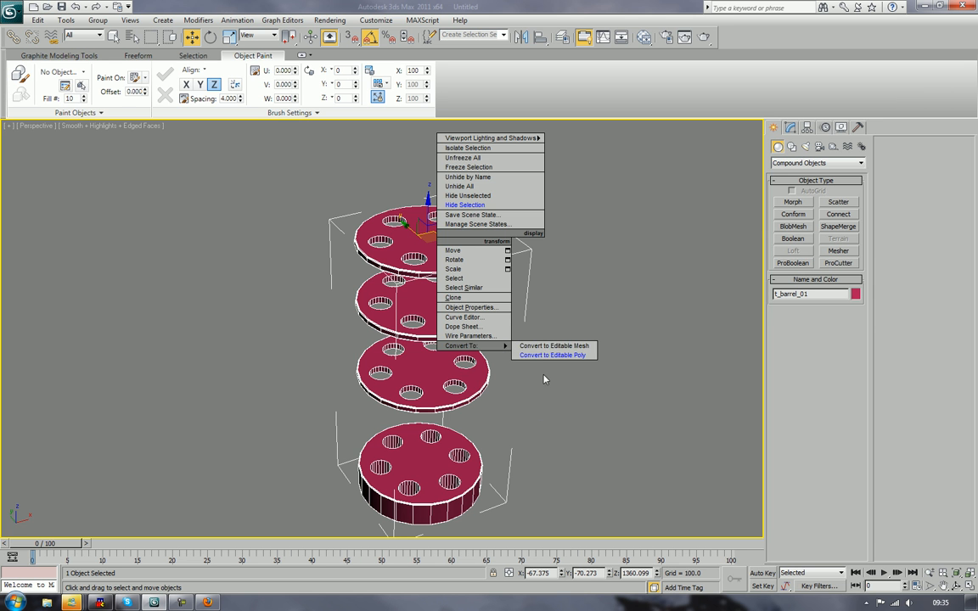
pyautogui.click(548, 355)
# - Reselect the converted discs and examine the edges running between the holes on the top disc
pyautogui.click(557, 317)
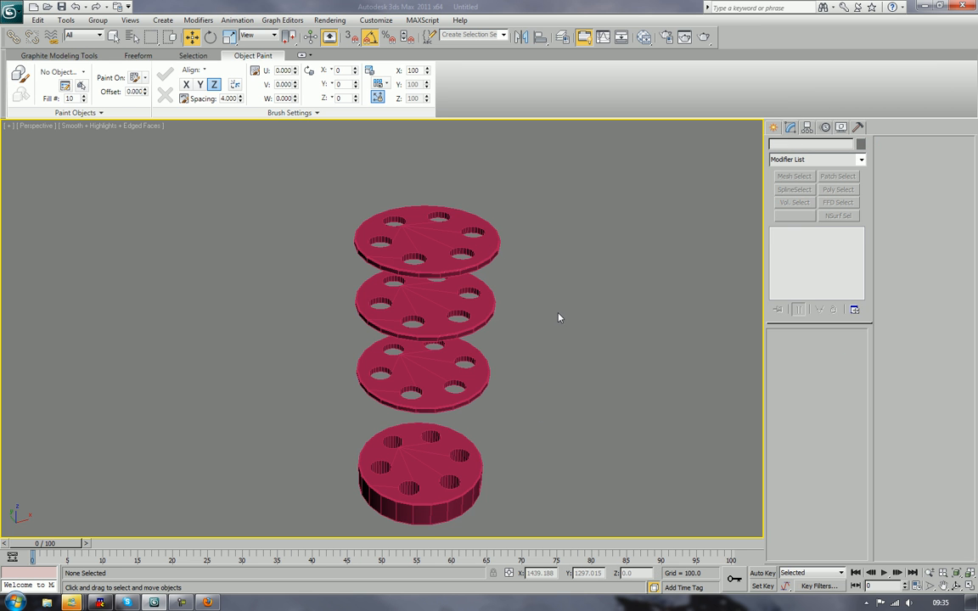
pyautogui.click(458, 246)
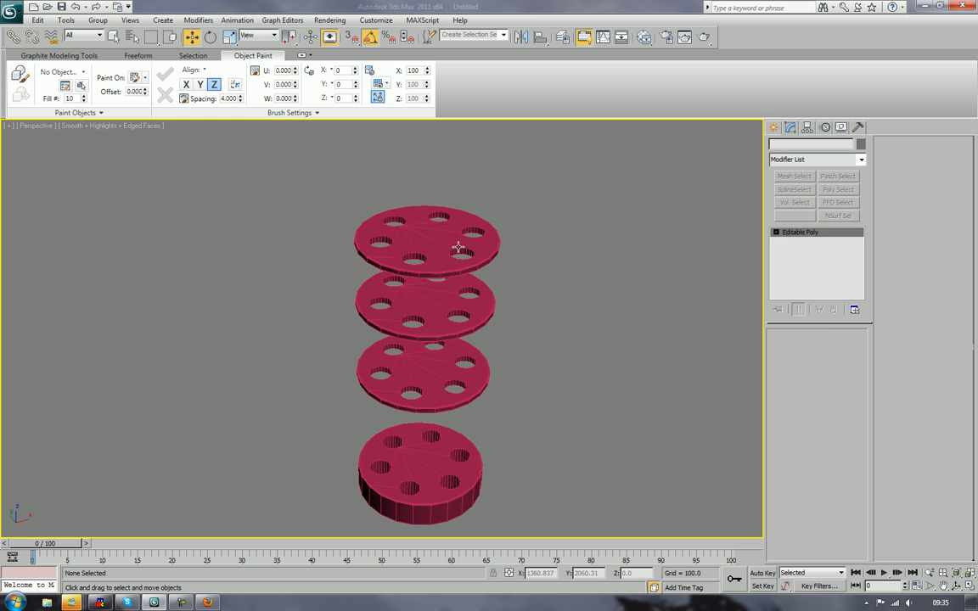
pyautogui.moveTo(488, 318)
pyautogui.keyDown('alt'); pyautogui.mouseDown(button='middle')
pyautogui.moveTo(526, 299)
pyautogui.moveTo(487, 207)
pyautogui.moveTo(496, 326)
pyautogui.moveTo(483, 321)
pyautogui.mouseUp(button='middle'); pyautogui.keyUp('alt')
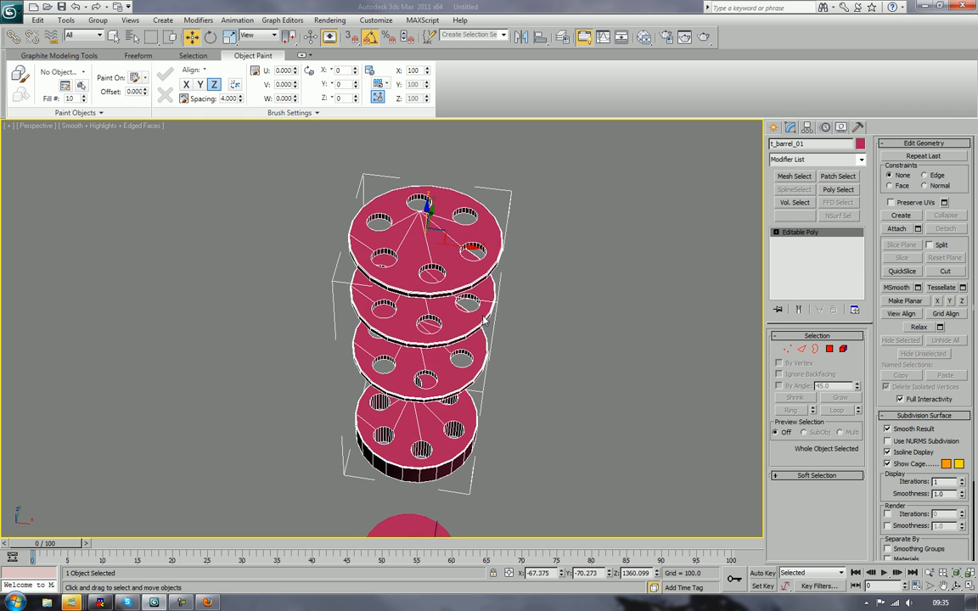
pyautogui.scroll(-4, 484, 321)
pyautogui.scroll(4, 484, 320)
pyautogui.scroll(6, 484, 320)
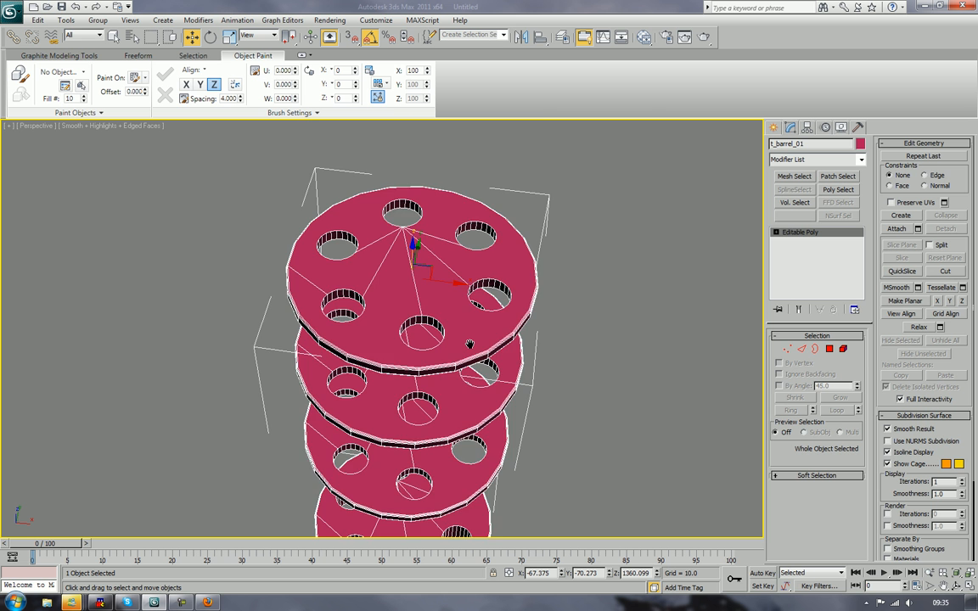
pyautogui.keyDown('alt'); pyautogui.moveTo(426, 308); pyautogui.dragTo(413, 336, button='middle'); pyautogui.keyUp('alt')
pyautogui.scroll(8, 413, 336)
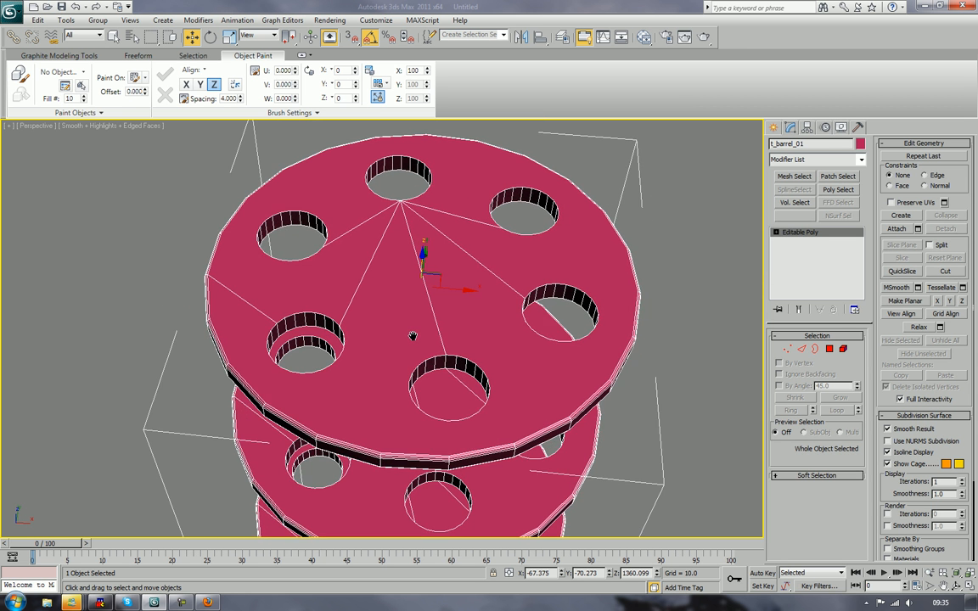
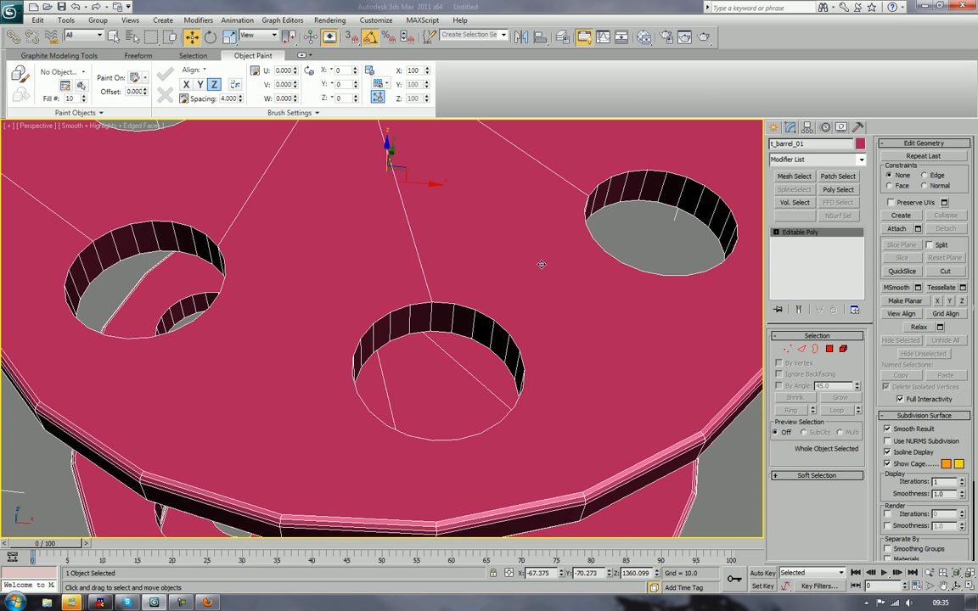
pyautogui.moveTo(542, 265); pyautogui.dragTo(488, 272, button='middle')
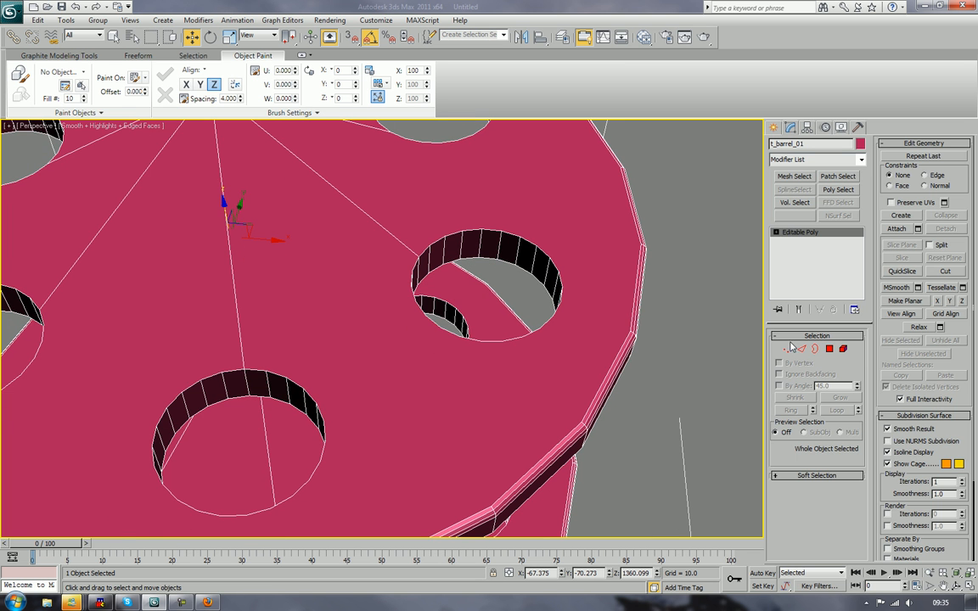
# - Select the upper face polygon of the top disc and switch to its border edges
pyautogui.click(830, 350)
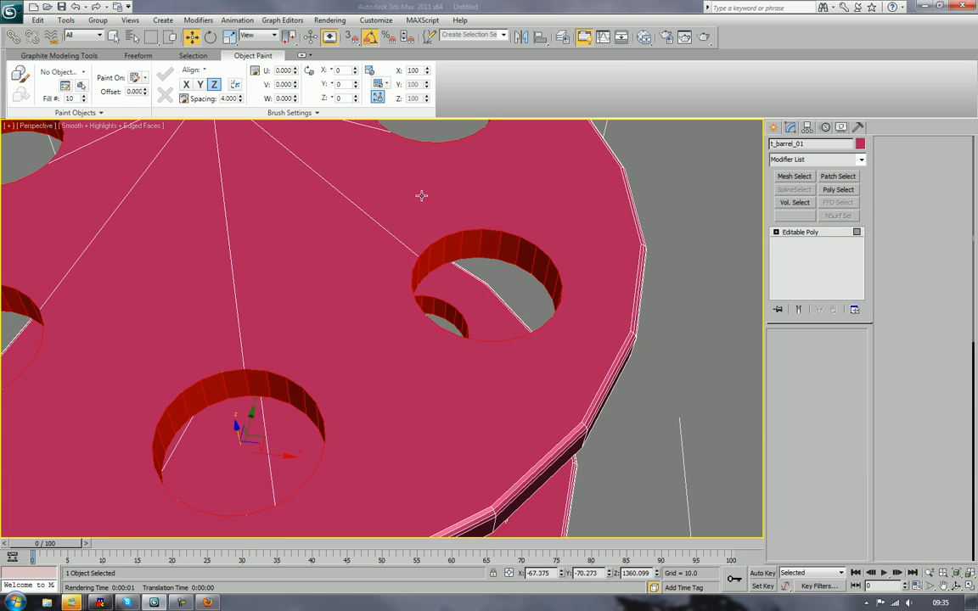
pyautogui.click(421, 196)
pyautogui.moveTo(287, 234); pyautogui.dragTo(366, 225, button='middle')
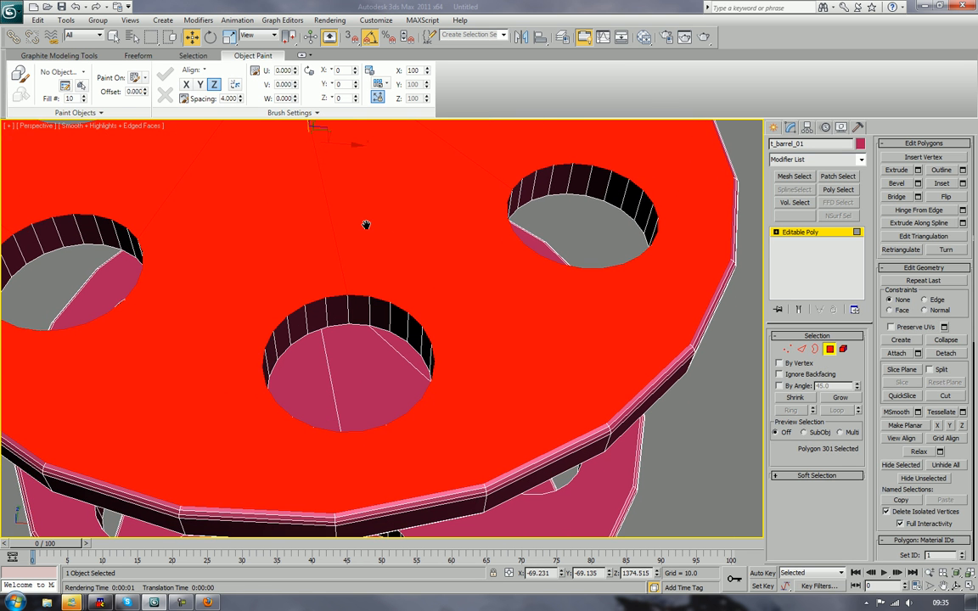
pyautogui.press('2')
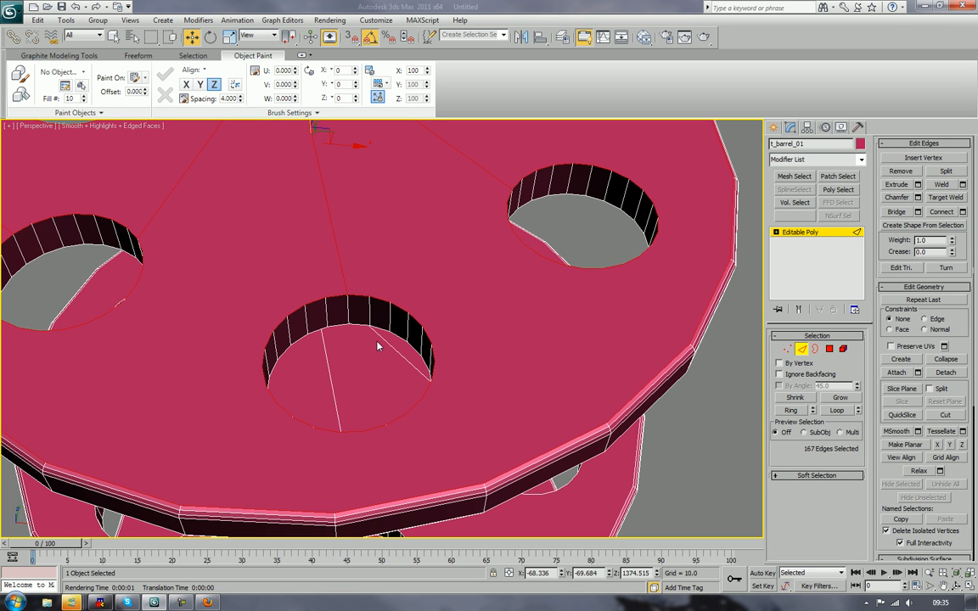
# - Try to reduce the top disc's edge selection to the hole rims by deselecting connecting and outer edges, and clear the selection
pyautogui.moveTo(378, 345); pyautogui.dragTo(441, 281, button='middle')
pyautogui.scroll(-4, 436, 266)
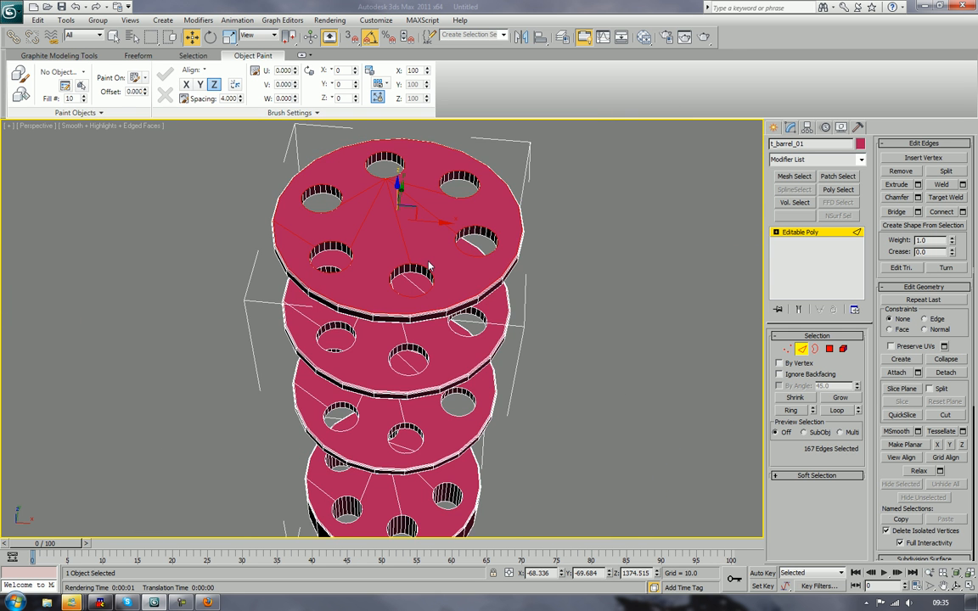
pyautogui.scroll(4, 429, 266)
pyautogui.scroll(-4, 429, 265)
pyautogui.scroll(1, 416, 288)
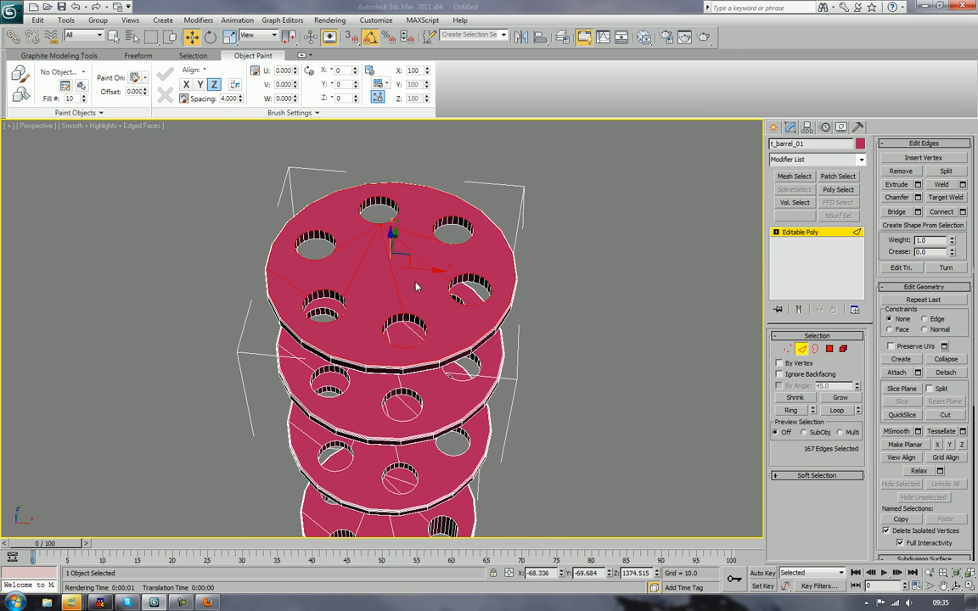
pyautogui.scroll(3, 415, 287)
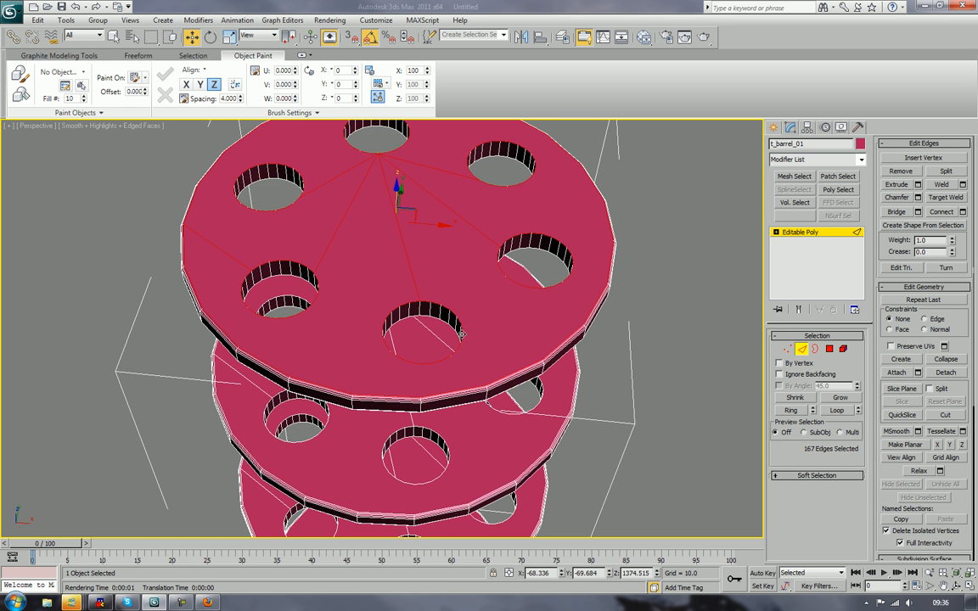
pyautogui.keyDown('alt'); pyautogui.moveTo(459, 329); pyautogui.dragTo(358, 340, button='middle'); pyautogui.keyUp('alt')
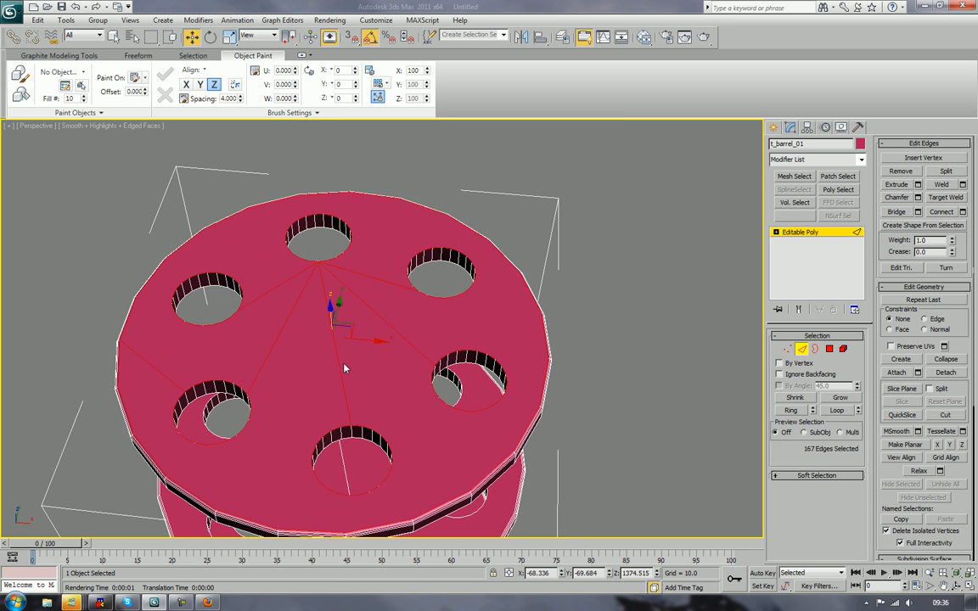
pyautogui.keyDown('alt'); pyautogui.click(337, 356); pyautogui.keyUp('alt')
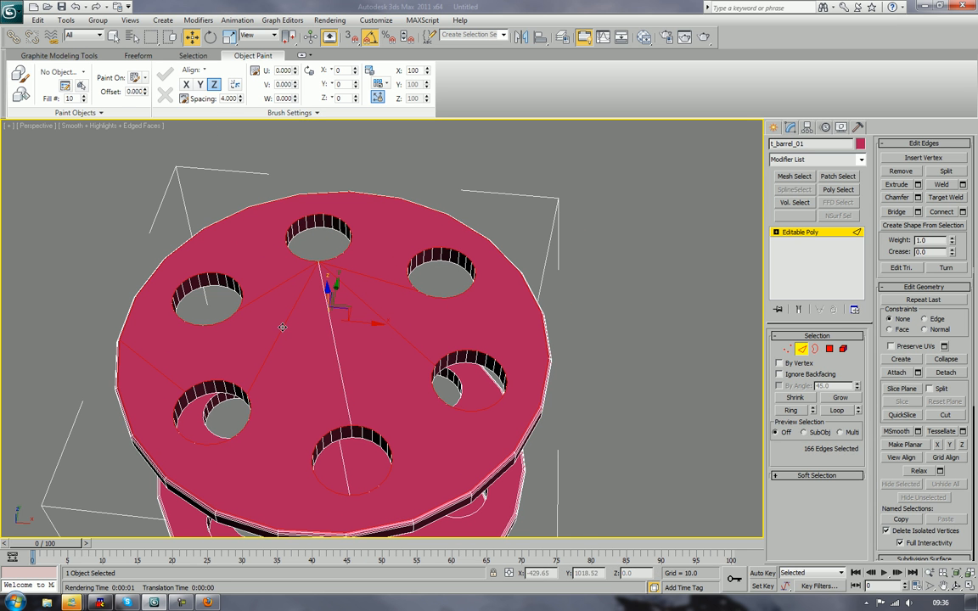
pyautogui.keyDown('alt'); pyautogui.click(283, 328); pyautogui.keyUp('alt')
pyautogui.keyDown('alt'); pyautogui.click(279, 285); pyautogui.keyUp('alt')
pyautogui.keyDown('alt'); pyautogui.click(357, 274); pyautogui.keyUp('alt')
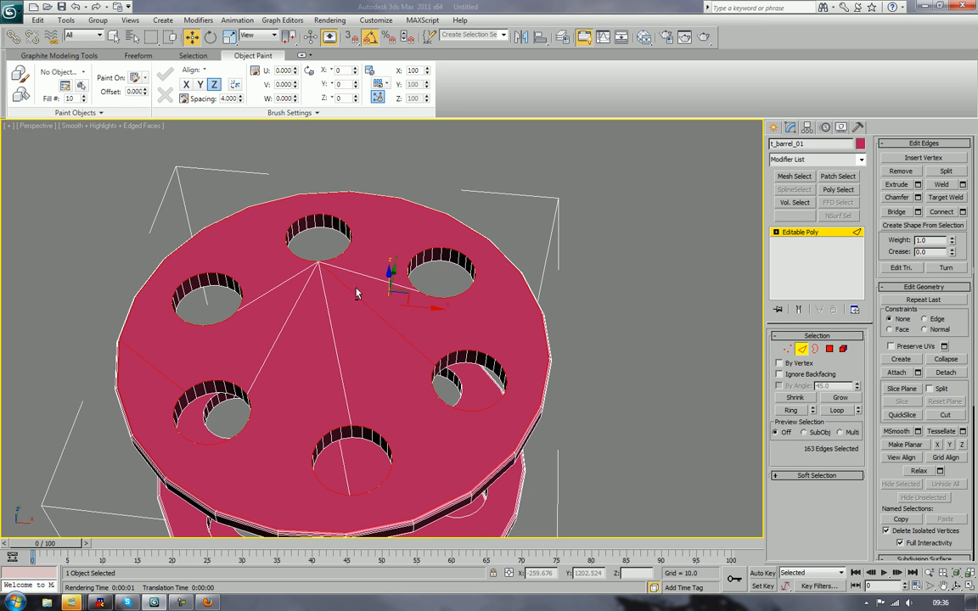
pyautogui.keyDown('alt'); pyautogui.click(354, 294); pyautogui.keyUp('alt')
pyautogui.keyDown('alt'); pyautogui.moveTo(387, 205); pyautogui.dragTo(477, 234); pyautogui.keyUp('alt')
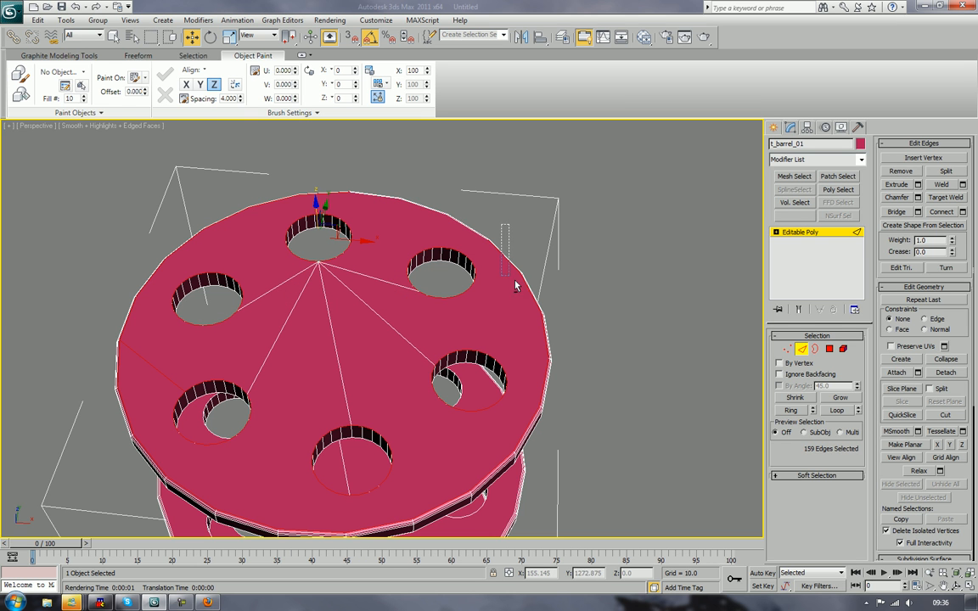
pyautogui.keyDown('alt'); pyautogui.moveTo(548, 281); pyautogui.dragTo(532, 443); pyautogui.keyUp('alt')
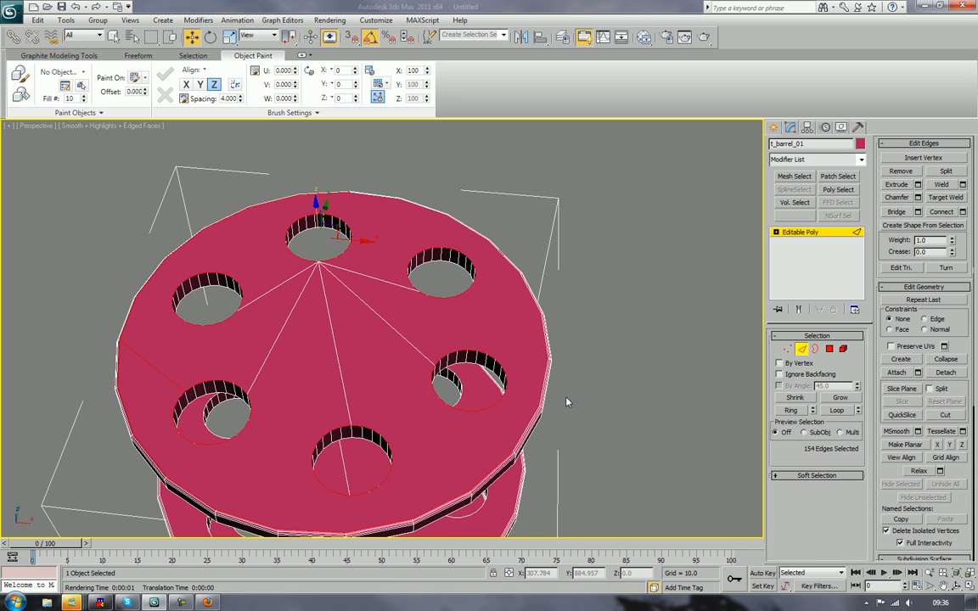
pyautogui.click(629, 395)
# - Select the flat faces on both sides of the three thin discs and convert the polygon selection to edges
pyautogui.moveTo(631, 402); pyautogui.dragTo(635, 343, button='middle')
pyautogui.click(829, 349)
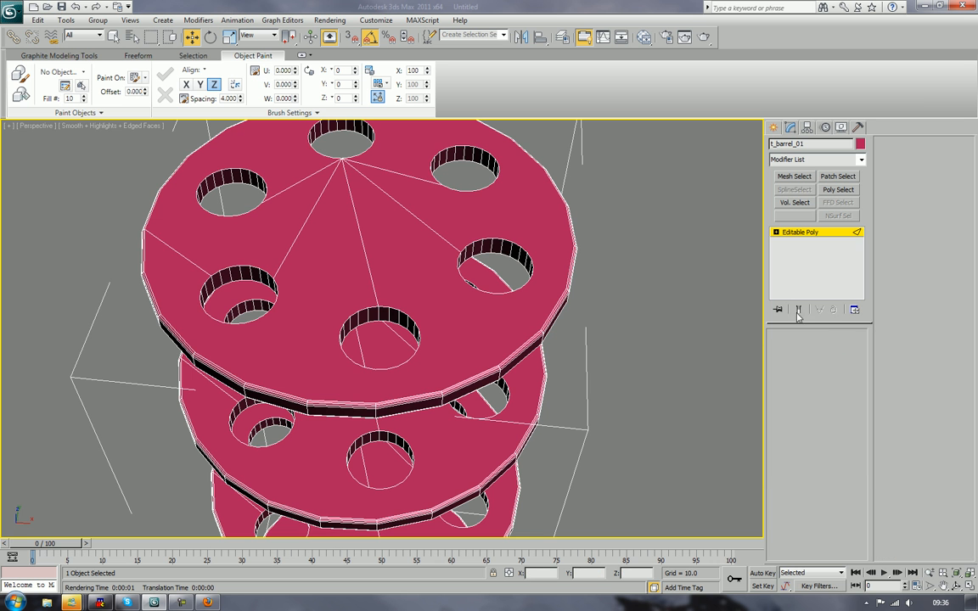
pyautogui.click(421, 149)
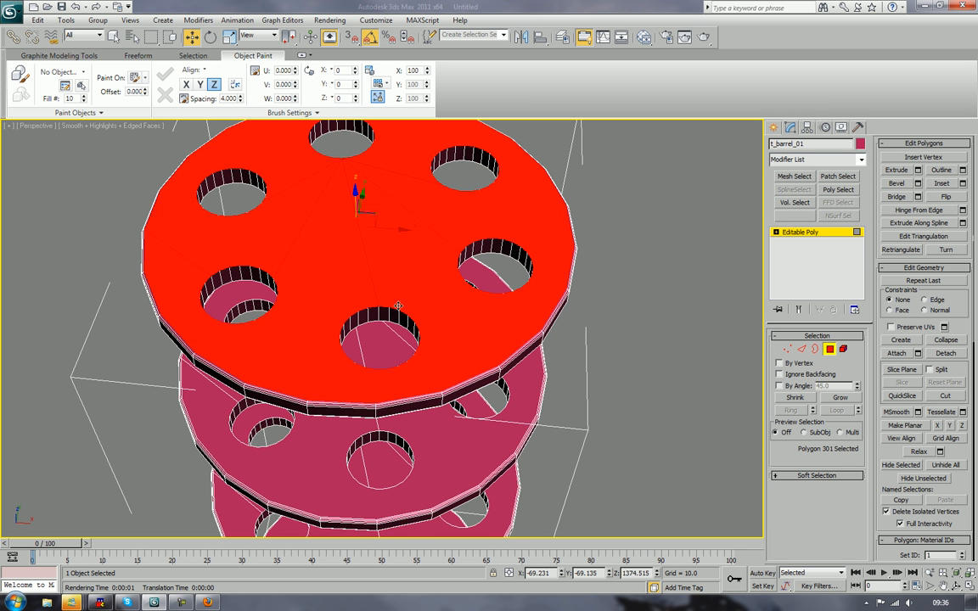
pyautogui.keyDown('alt'); pyautogui.moveTo(398, 306); pyautogui.dragTo(271, 301, button='middle'); pyautogui.keyUp('alt')
pyautogui.keyDown('ctrl'); pyautogui.click(273, 268); pyautogui.keyUp('ctrl')
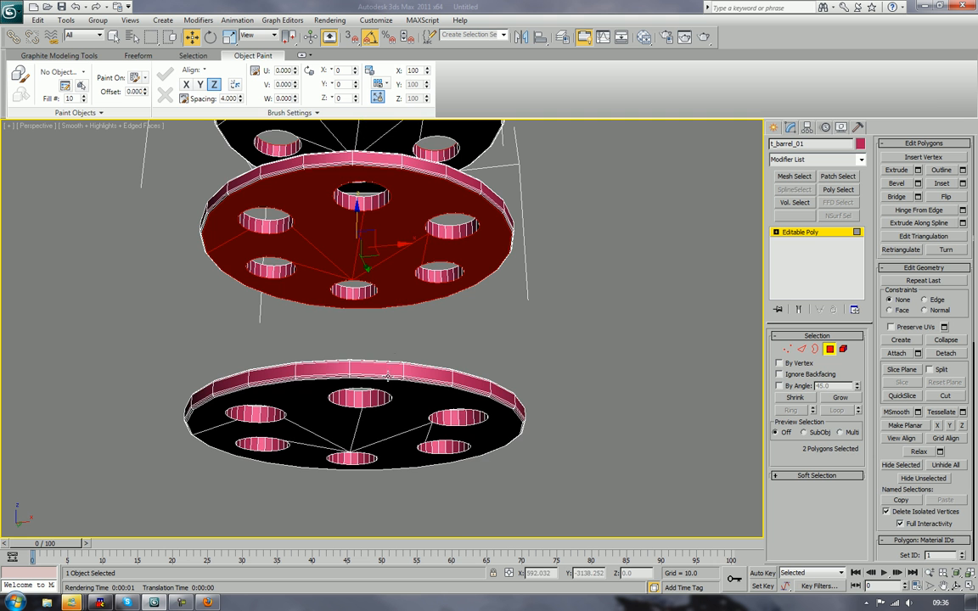
pyautogui.keyDown('ctrl'); pyautogui.click(385, 419); pyautogui.keyUp('ctrl')
pyautogui.keyDown('alt'); pyautogui.moveTo(419, 315); pyautogui.dragTo(411, 403, button='middle'); pyautogui.keyUp('alt')
pyautogui.keyDown('ctrl'); pyautogui.click(394, 466); pyautogui.keyUp('ctrl')
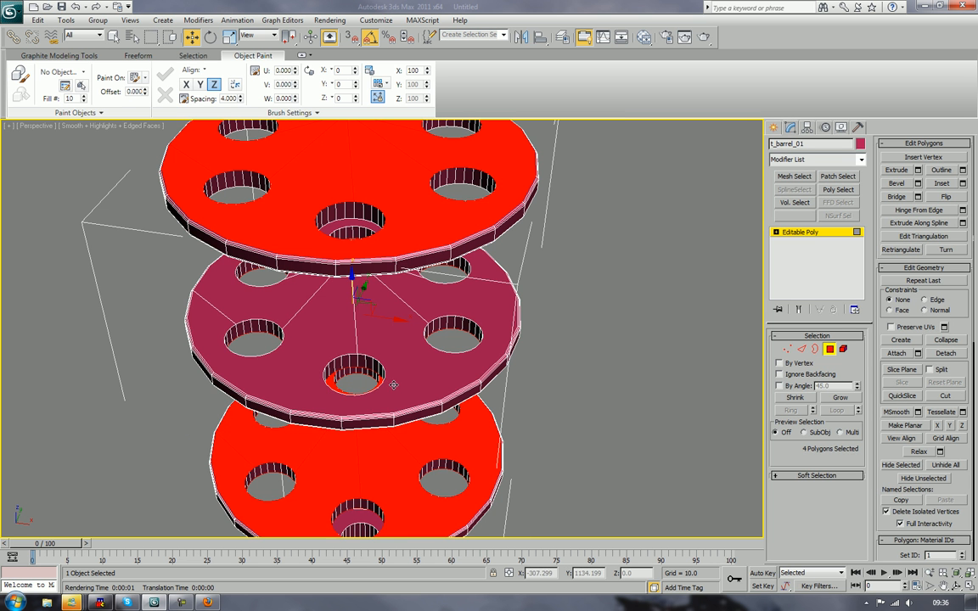
pyautogui.keyDown('ctrl'); pyautogui.click(393, 385); pyautogui.keyUp('ctrl')
pyautogui.keyDown('alt'); pyautogui.moveTo(376, 358); pyautogui.dragTo(399, 157, button='middle'); pyautogui.keyUp('alt')
pyautogui.keyDown('ctrl'); pyautogui.click(349, 179); pyautogui.keyUp('ctrl')
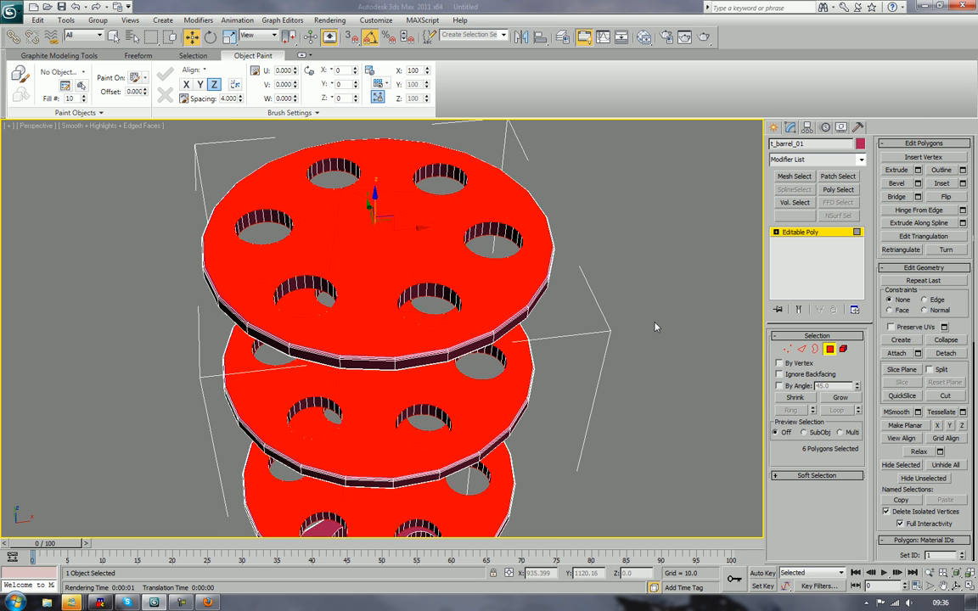
pyautogui.keyDown('ctrl'); pyautogui.click(803, 349); pyautogui.keyUp('ctrl')
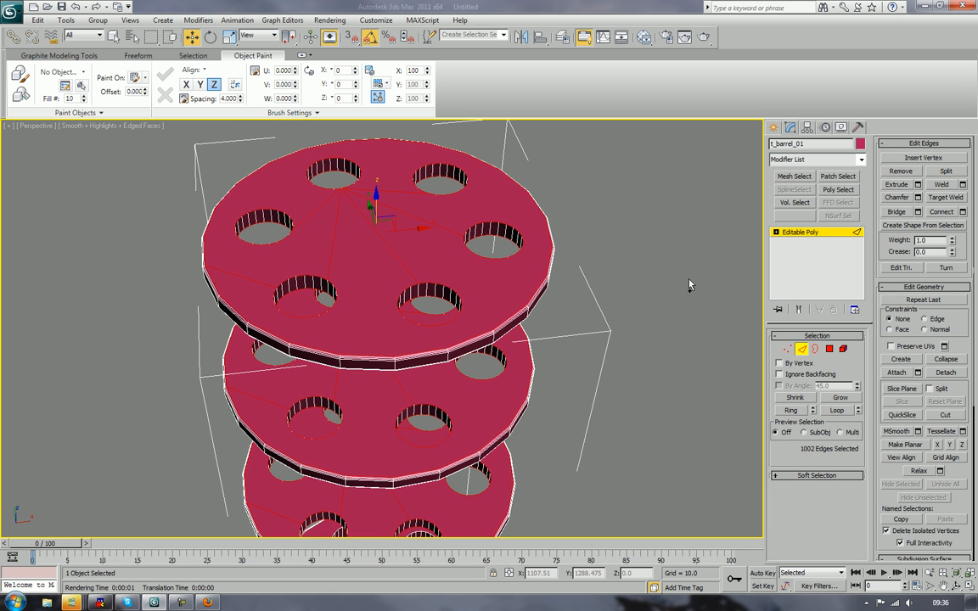
# - Deselect the straight edges running between the holes on the disc faces, working from the Top view
pyautogui.keyDown('alt'); pyautogui.moveTo(688, 284); pyautogui.dragTo(603, 324, button='middle'); pyautogui.keyUp('alt')
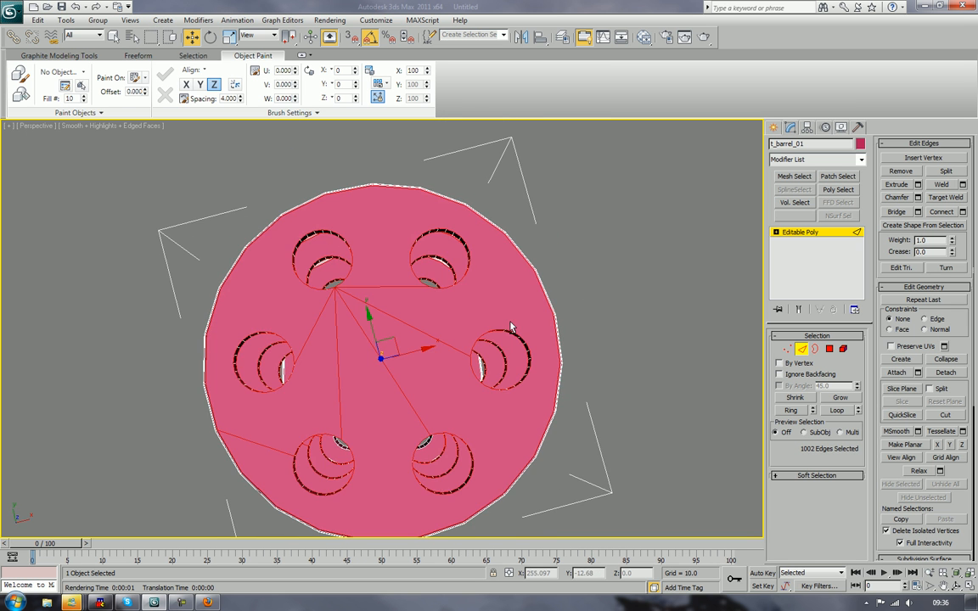
pyautogui.moveTo(510, 326)
pyautogui.keyDown('alt'); pyautogui.mouseDown(button='middle')
pyautogui.moveTo(512, 336)
pyautogui.moveTo(519, 316)
pyautogui.mouseUp(button='middle'); pyautogui.keyUp('alt')
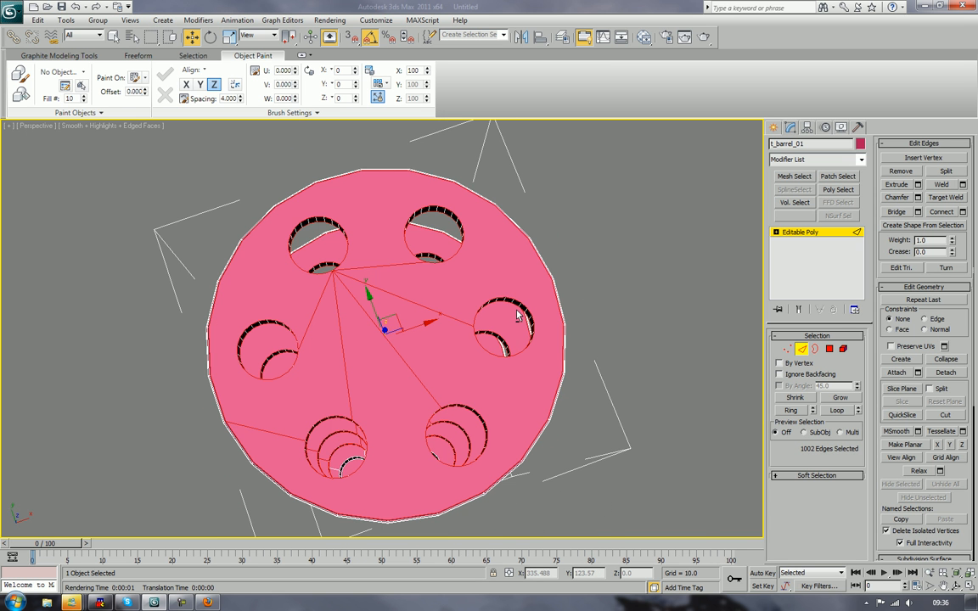
pyautogui.press('t')
pyautogui.press('z')
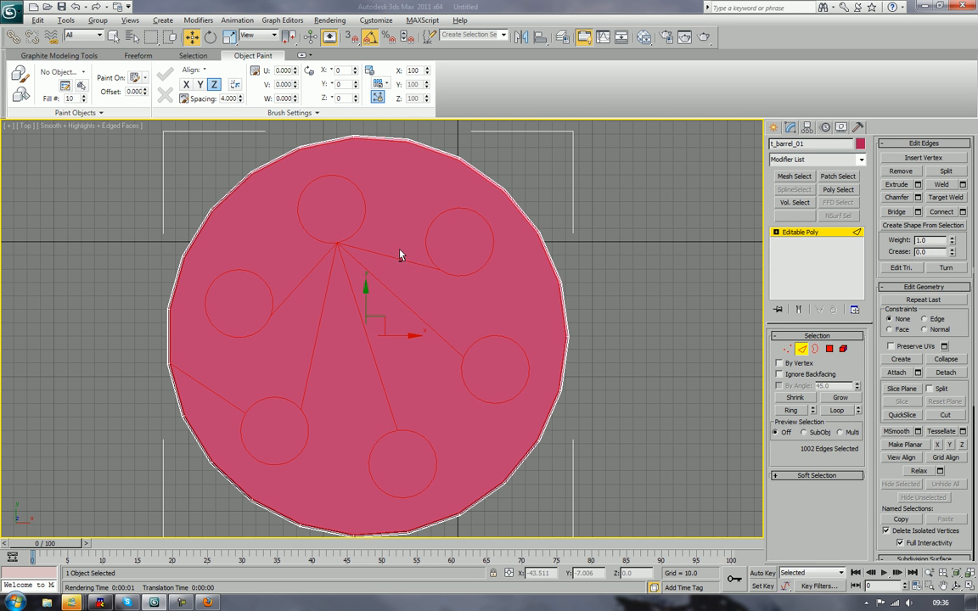
pyautogui.moveTo(396, 241); pyautogui.dragTo(379, 393)
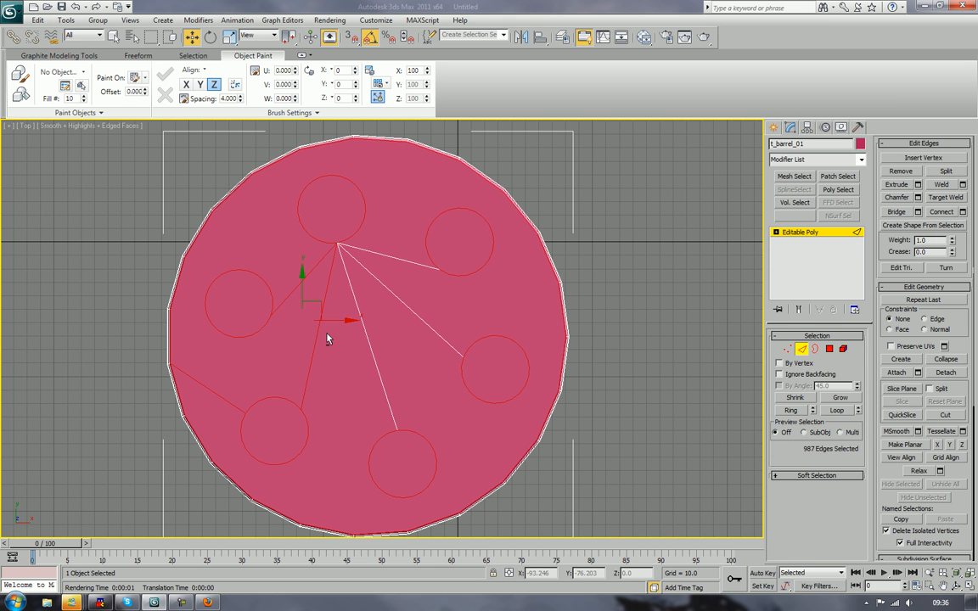
pyautogui.keyDown('alt'); pyautogui.moveTo(297, 261); pyautogui.dragTo(350, 290); pyautogui.keyUp('alt')
# - Deselect the outer rim edges all around the discs and the edge joining the rim to a hole, keeping the hole rims selected
pyautogui.keyDown('alt'); pyautogui.moveTo(485, 154); pyautogui.dragTo(561, 365); pyautogui.keyUp('alt')
pyautogui.keyDown('alt'); pyautogui.moveTo(565, 463); pyautogui.dragTo(535, 435); pyautogui.keyUp('alt')
pyautogui.keyDown('alt'); pyautogui.moveTo(504, 507); pyautogui.dragTo(449, 518); pyautogui.keyUp('alt')
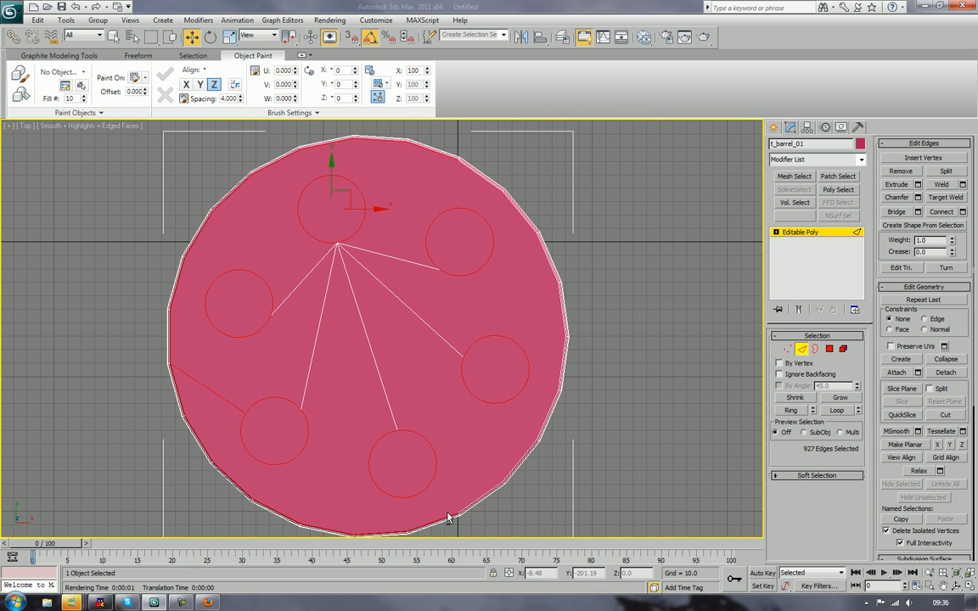
pyautogui.keyDown('alt'); pyautogui.moveTo(281, 526); pyautogui.dragTo(468, 541); pyautogui.keyUp('alt')
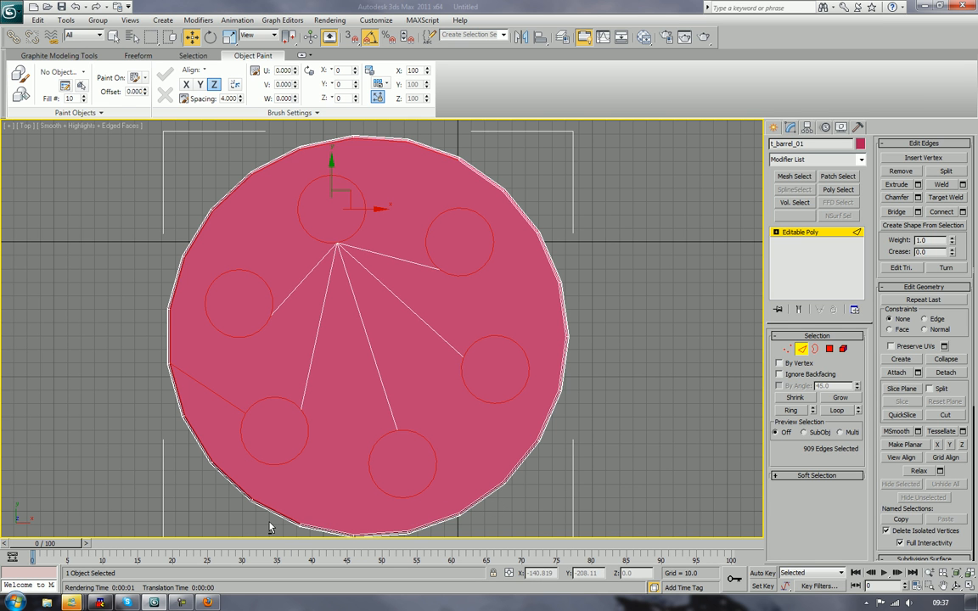
pyautogui.keyDown('alt'); pyautogui.moveTo(269, 521); pyautogui.dragTo(168, 376); pyautogui.keyUp('alt')
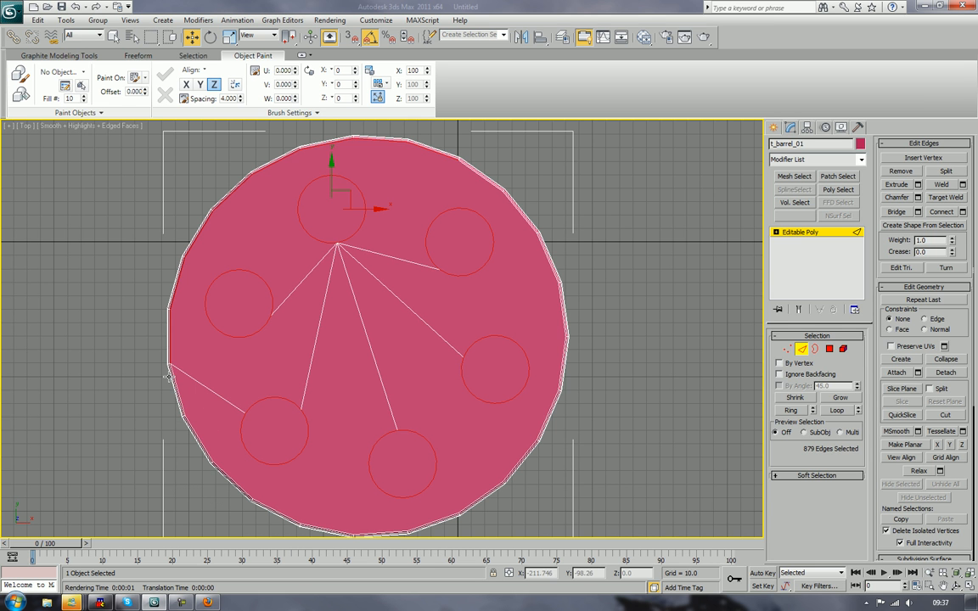
pyautogui.keyDown('alt'); pyautogui.moveTo(158, 288); pyautogui.dragTo(171, 355); pyautogui.keyUp('alt')
pyautogui.keyDown('alt'); pyautogui.moveTo(229, 233); pyautogui.dragTo(228, 232); pyautogui.keyUp('alt')
pyautogui.keyDown('alt'); pyautogui.moveTo(260, 190); pyautogui.dragTo(260, 189); pyautogui.keyUp('alt')
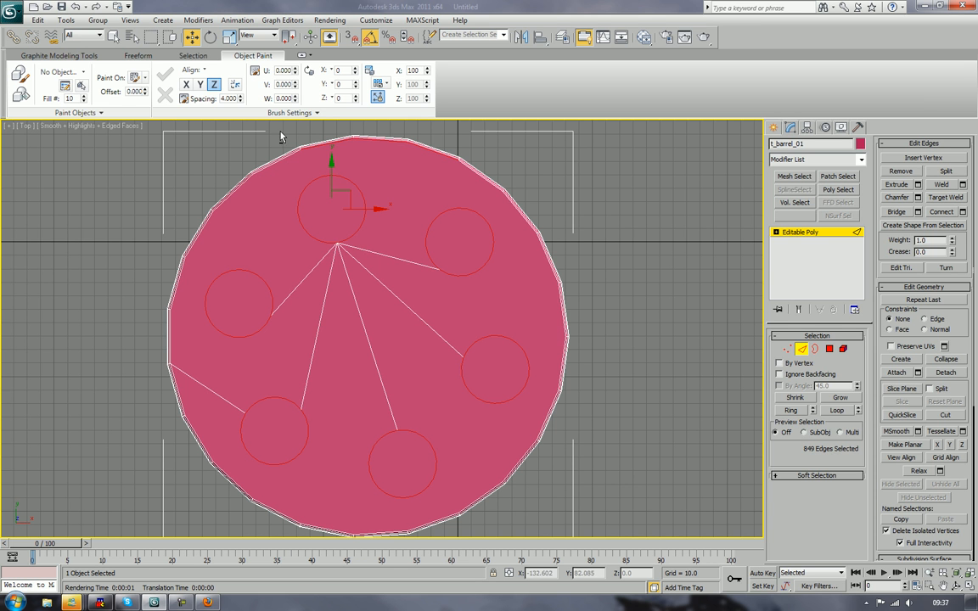
pyautogui.keyDown('alt'); pyautogui.moveTo(306, 132); pyautogui.dragTo(433, 164); pyautogui.keyUp('alt')
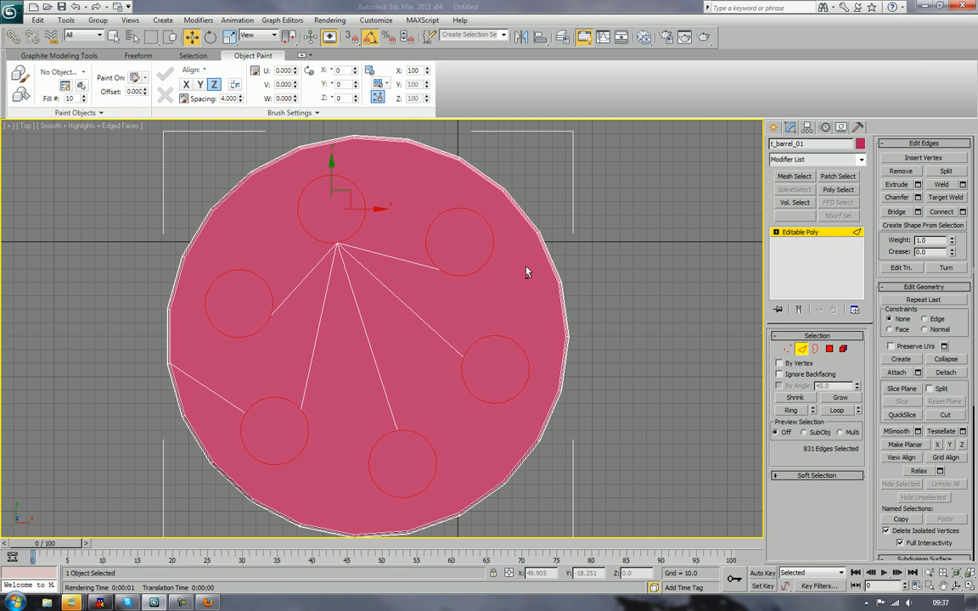
# - Return to the Perspective view and chamfer the selected hole rims of the discs by a small amount
pyautogui.press('p')
pyautogui.press('z')
pyautogui.scroll(-8, 501, 265)
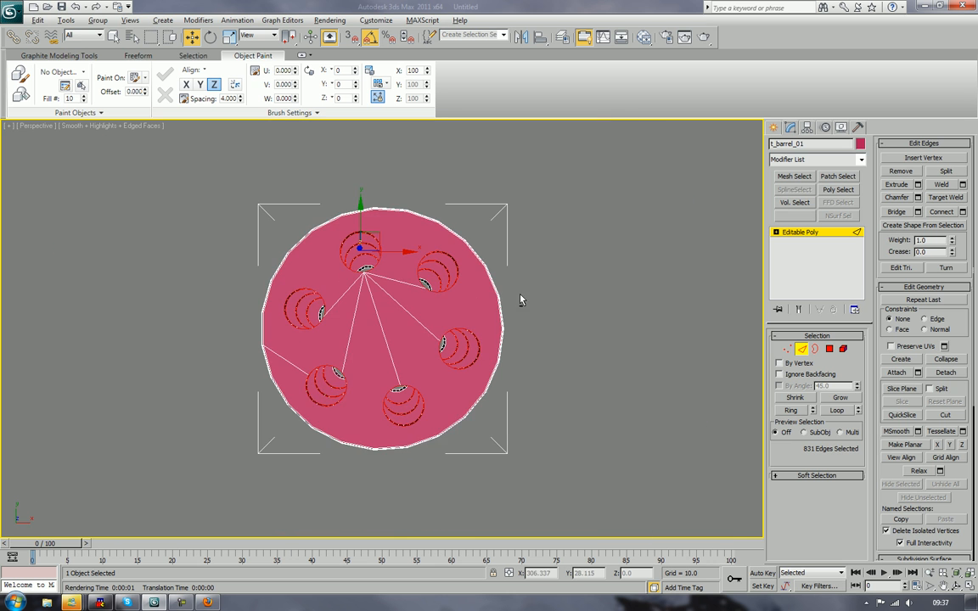
pyautogui.keyDown('alt'); pyautogui.moveTo(465, 258); pyautogui.dragTo(531, 360, button='middle'); pyautogui.keyUp('alt')
pyautogui.scroll(5, 557, 136)
pyautogui.scroll(5, 531, 360)
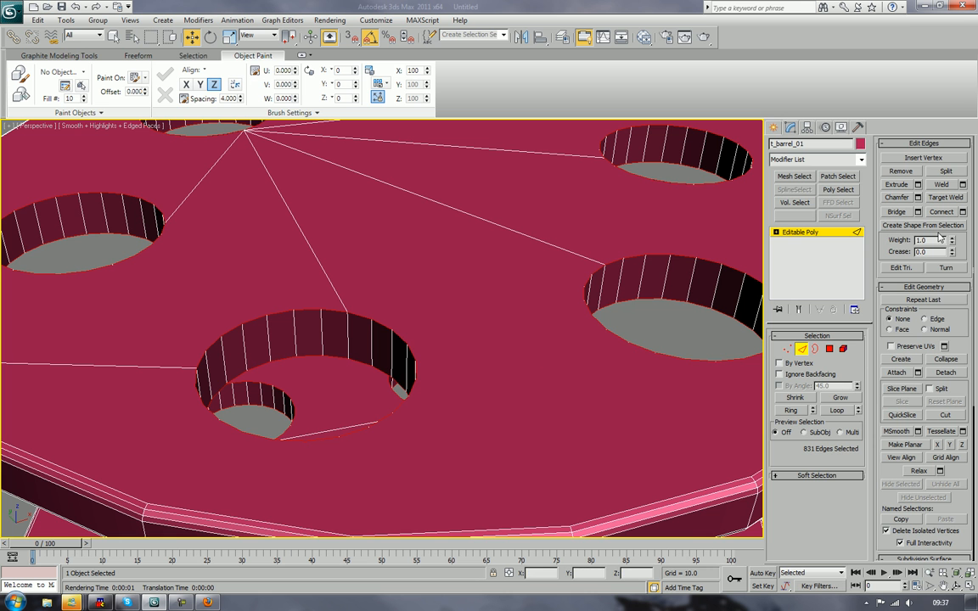
pyautogui.click(907, 201)
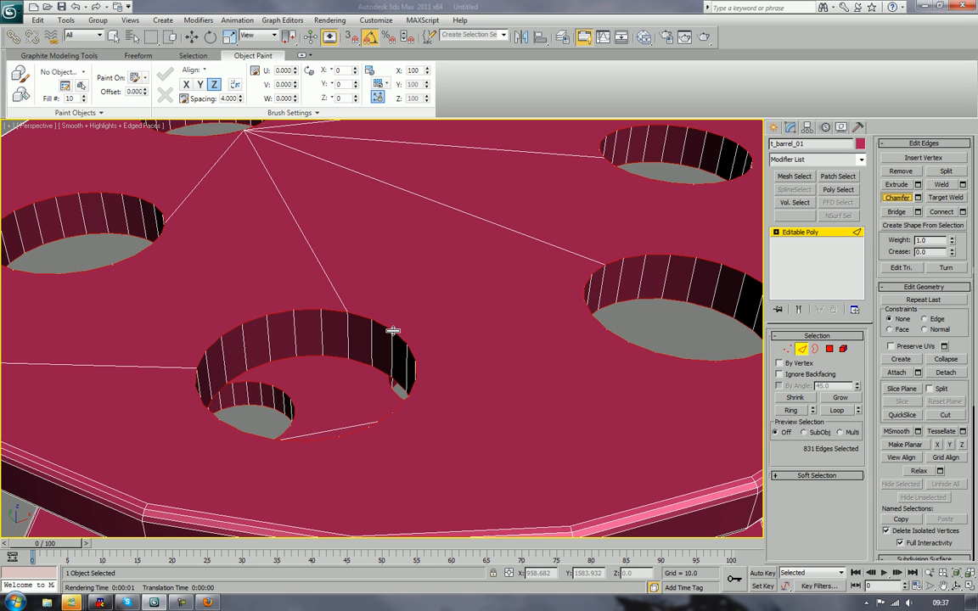
pyautogui.moveTo(392, 330); pyautogui.dragTo(393, 327)
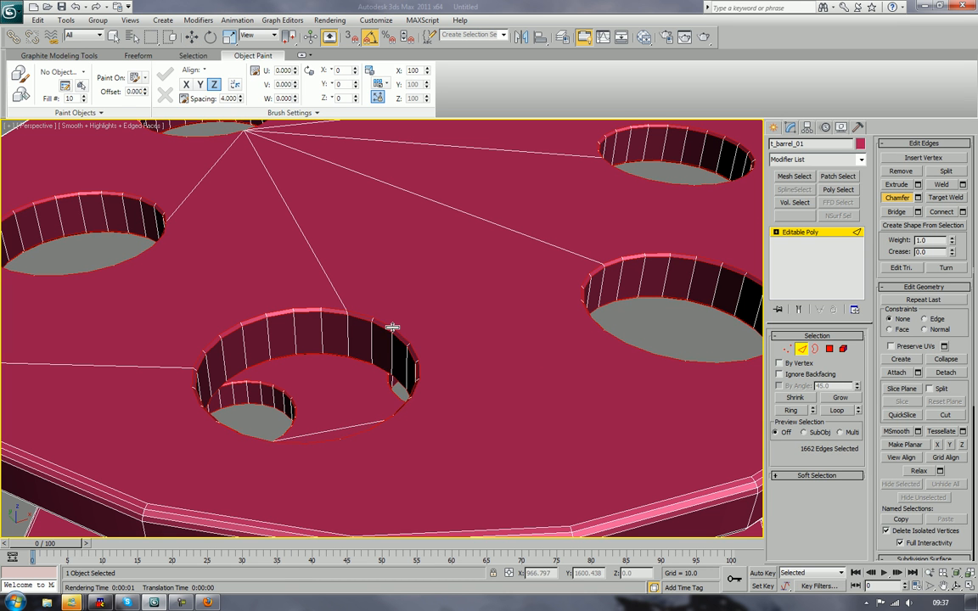
# - Chamfer the bevelled hole rims a second time into three even bands, and leave edge editing
pyautogui.scroll(6, 380, 328)
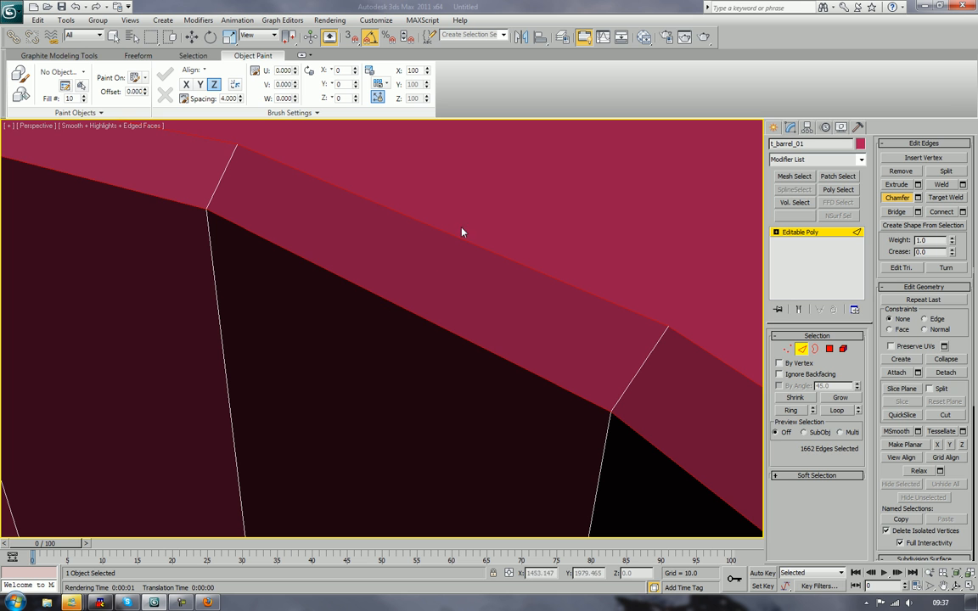
pyautogui.moveTo(460, 241); pyautogui.dragTo(461, 243)
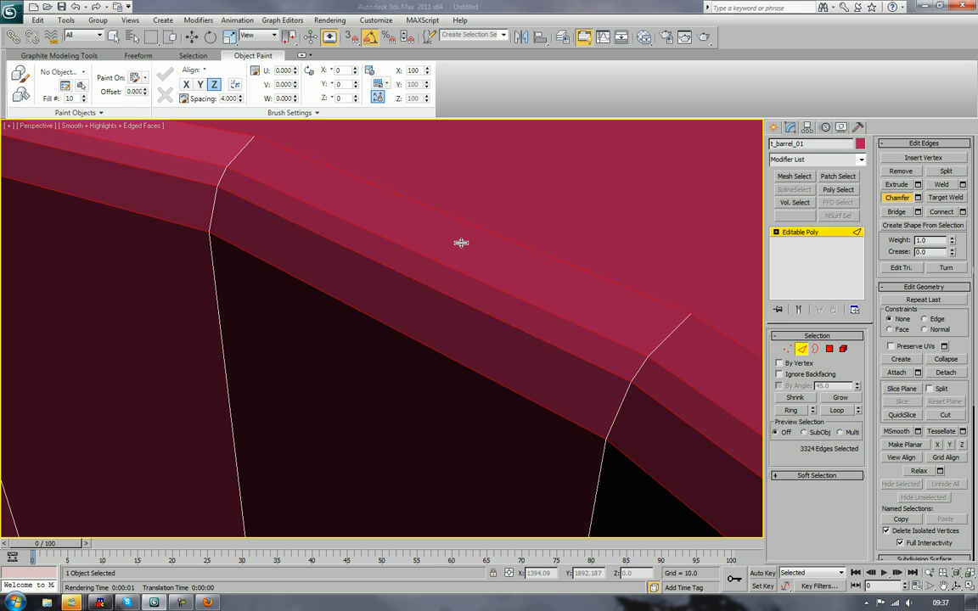
pyautogui.moveTo(461, 243); pyautogui.dragTo(461, 242)
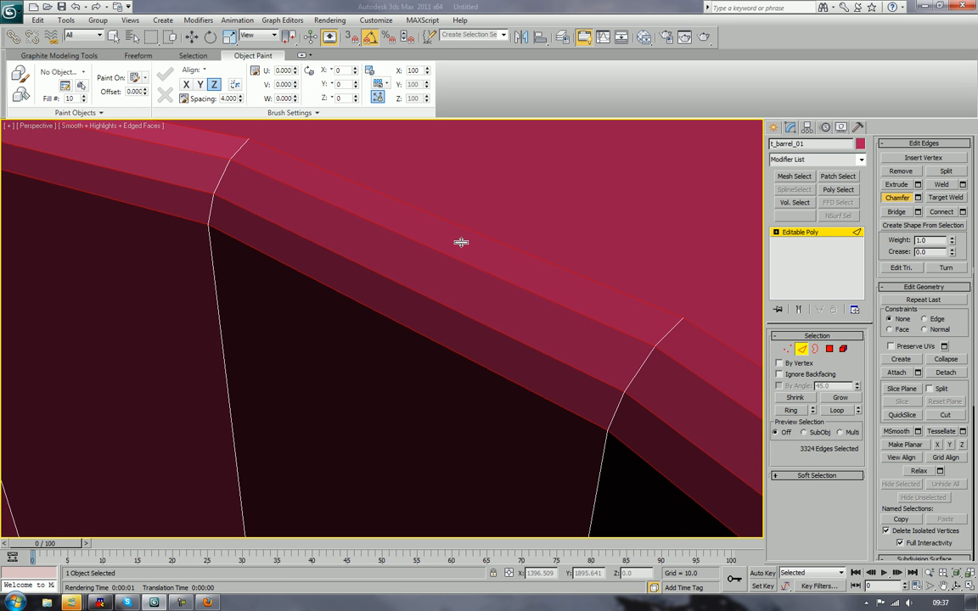
pyautogui.click(896, 200)
pyautogui.scroll(-2, 642, 216)
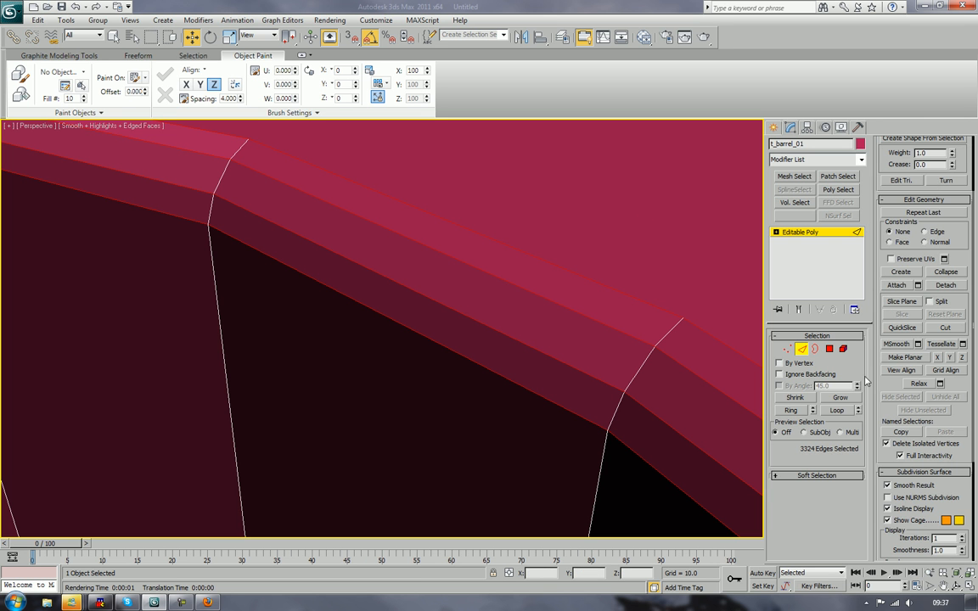
pyautogui.click(801, 349)
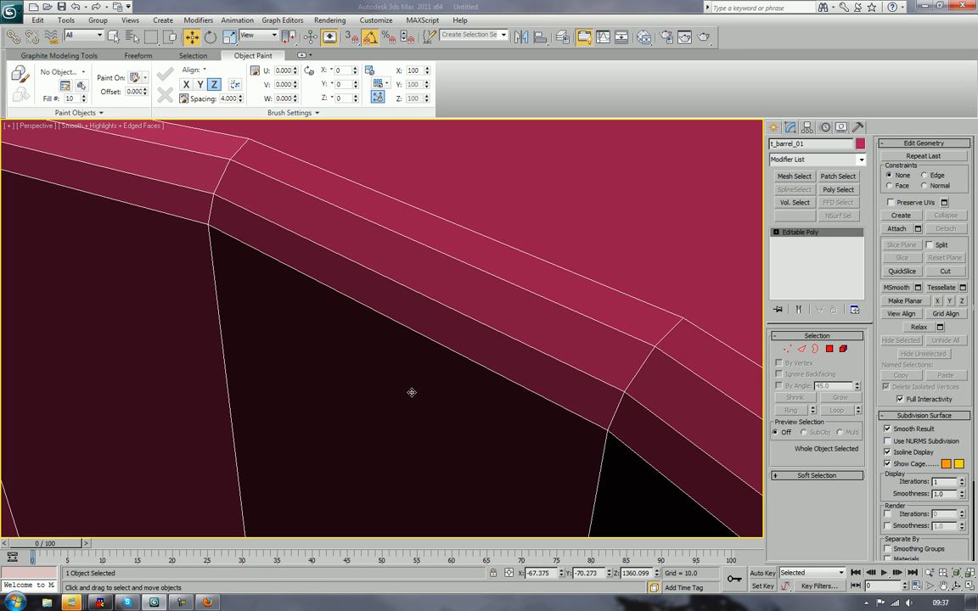
# - Deselect the discs and turn off the edged-faces display to view them with plain shading
pyautogui.press('z')
pyautogui.click(541, 254)
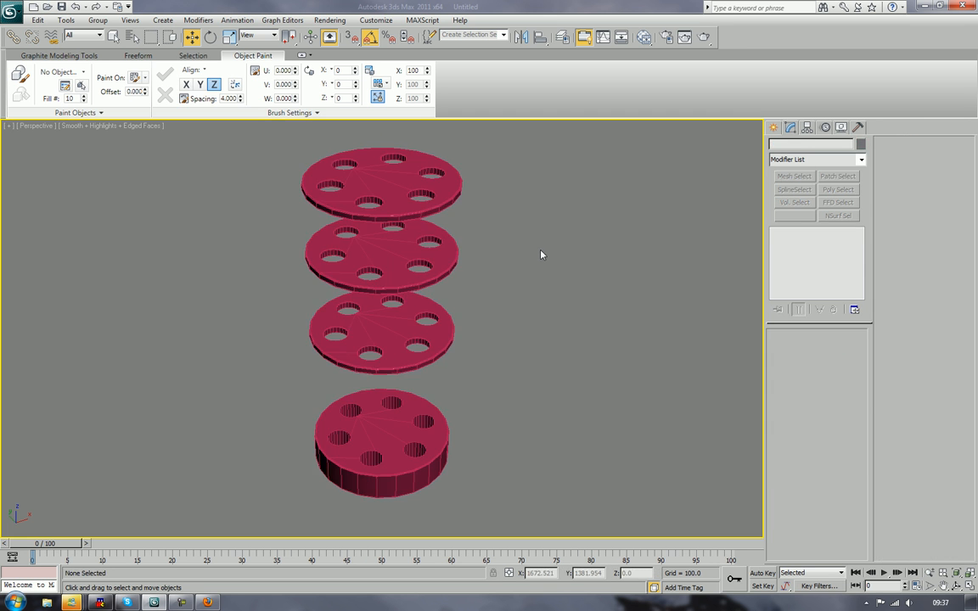
pyautogui.press('F4')
pyautogui.moveTo(527, 234)
pyautogui.keyDown('alt'); pyautogui.mouseDown(button='middle')
pyautogui.moveTo(543, 334)
pyautogui.moveTo(574, 286)
pyautogui.moveTo(570, 270)
pyautogui.mouseUp(button='middle'); pyautogui.keyUp('alt')
pyautogui.keyDown('alt'); pyautogui.moveTo(554, 269); pyautogui.dragTo(552, 267, button='middle'); pyautogui.keyUp('alt')
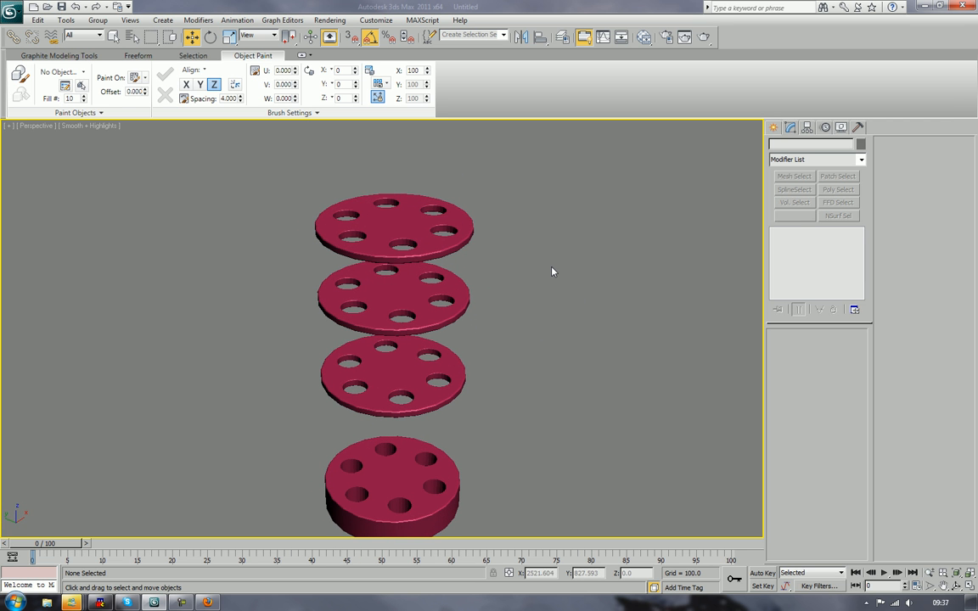
# - Unhide all objects to bring the barrels back into the disc holes
pyautogui.rightClick(546, 270)
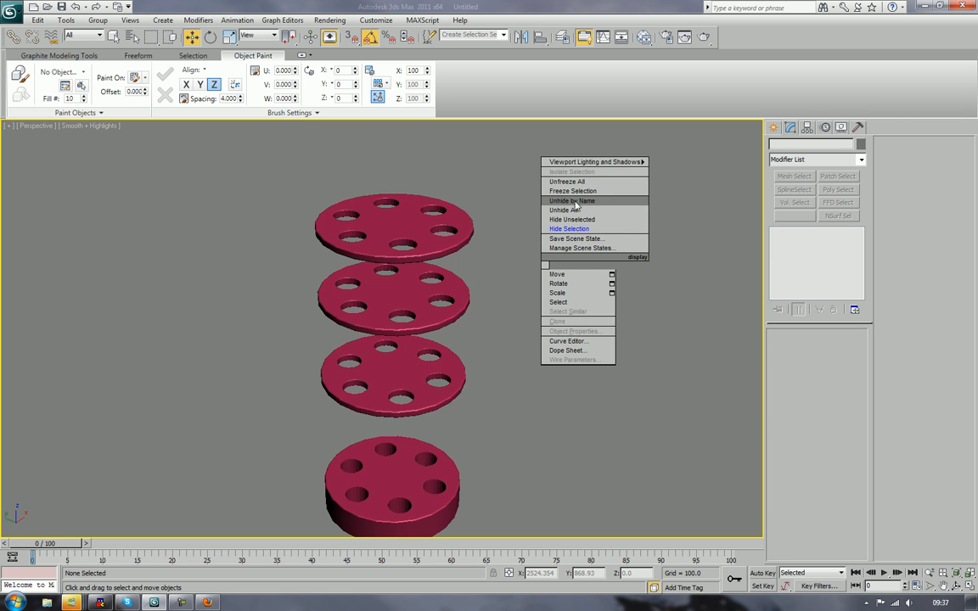
pyautogui.click(564, 210)
pyautogui.keyDown('alt'); pyautogui.moveTo(529, 248); pyautogui.dragTo(553, 226, button='middle'); pyautogui.keyUp('alt')
pyautogui.scroll(3, 550, 275)
pyautogui.scroll(4, 547, 265)
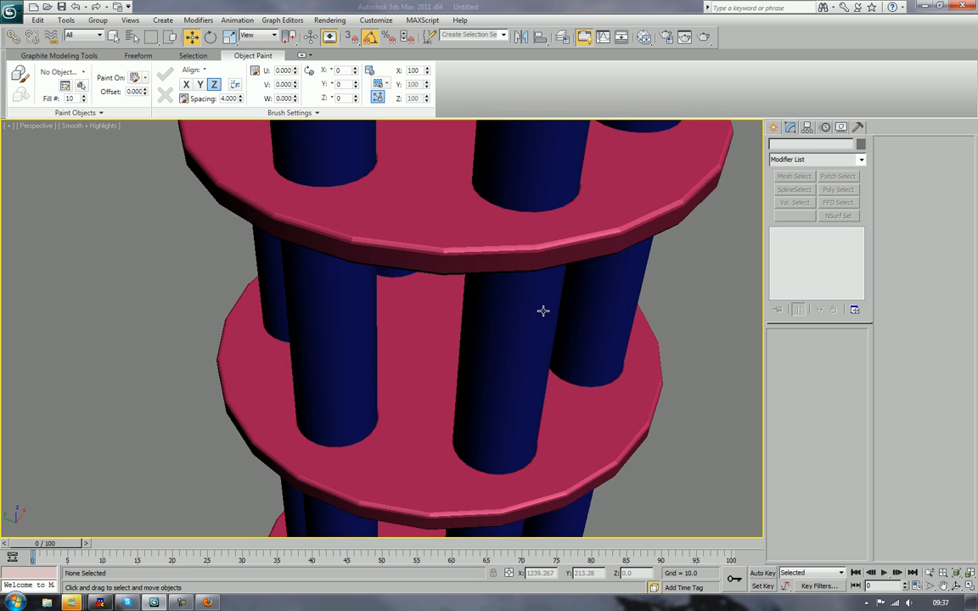
# - Examine up close where the barrels pass through the chamfered disc holes, and render the Perspective view
pyautogui.keyDown('alt'); pyautogui.moveTo(543, 311); pyautogui.dragTo(535, 232, button='middle'); pyautogui.keyUp('alt')
pyautogui.scroll(3, 498, 277)
pyautogui.scroll(4, 339, 400)
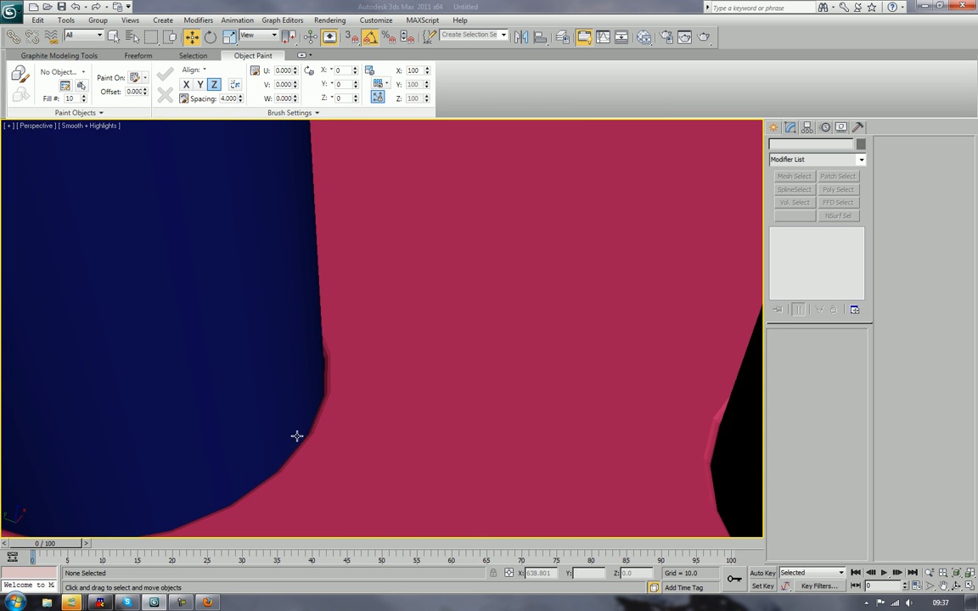
pyautogui.scroll(-7, 362, 354)
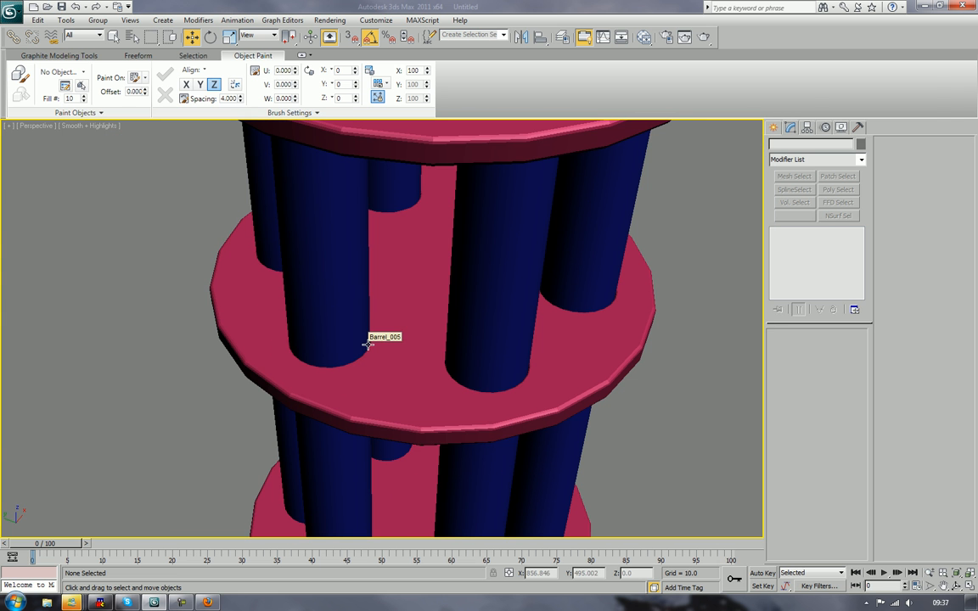
pyautogui.hotkey('shift', 'q')
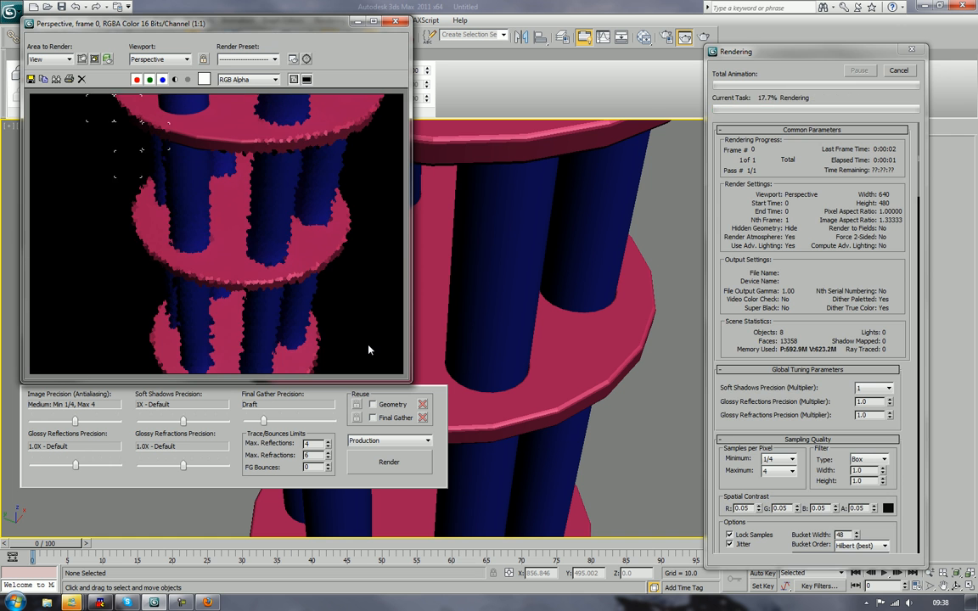